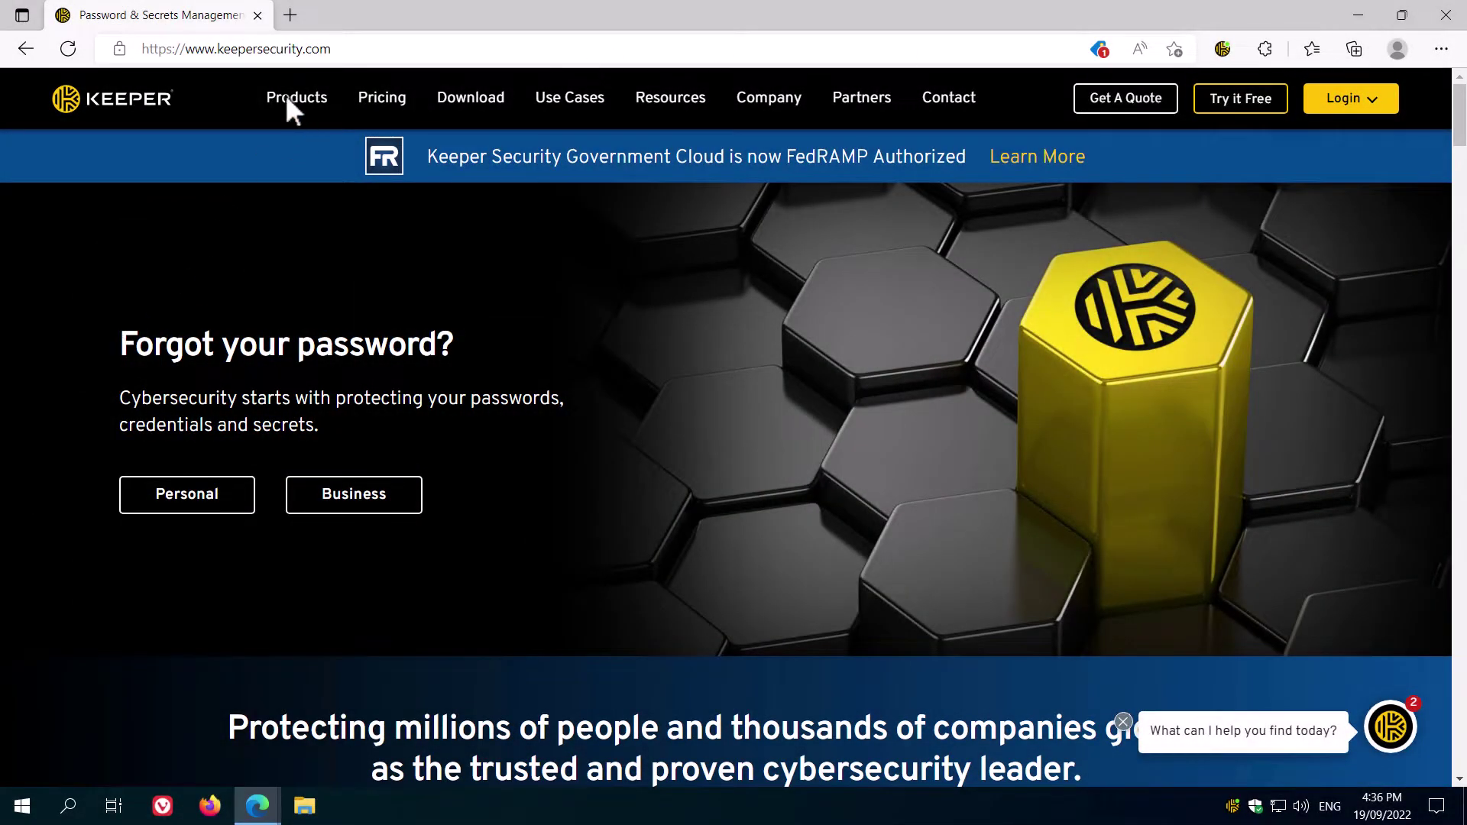
# Open Keeper's Business Password Manager page from the Products menu
pyautogui.scroll(-5, 426, 281)
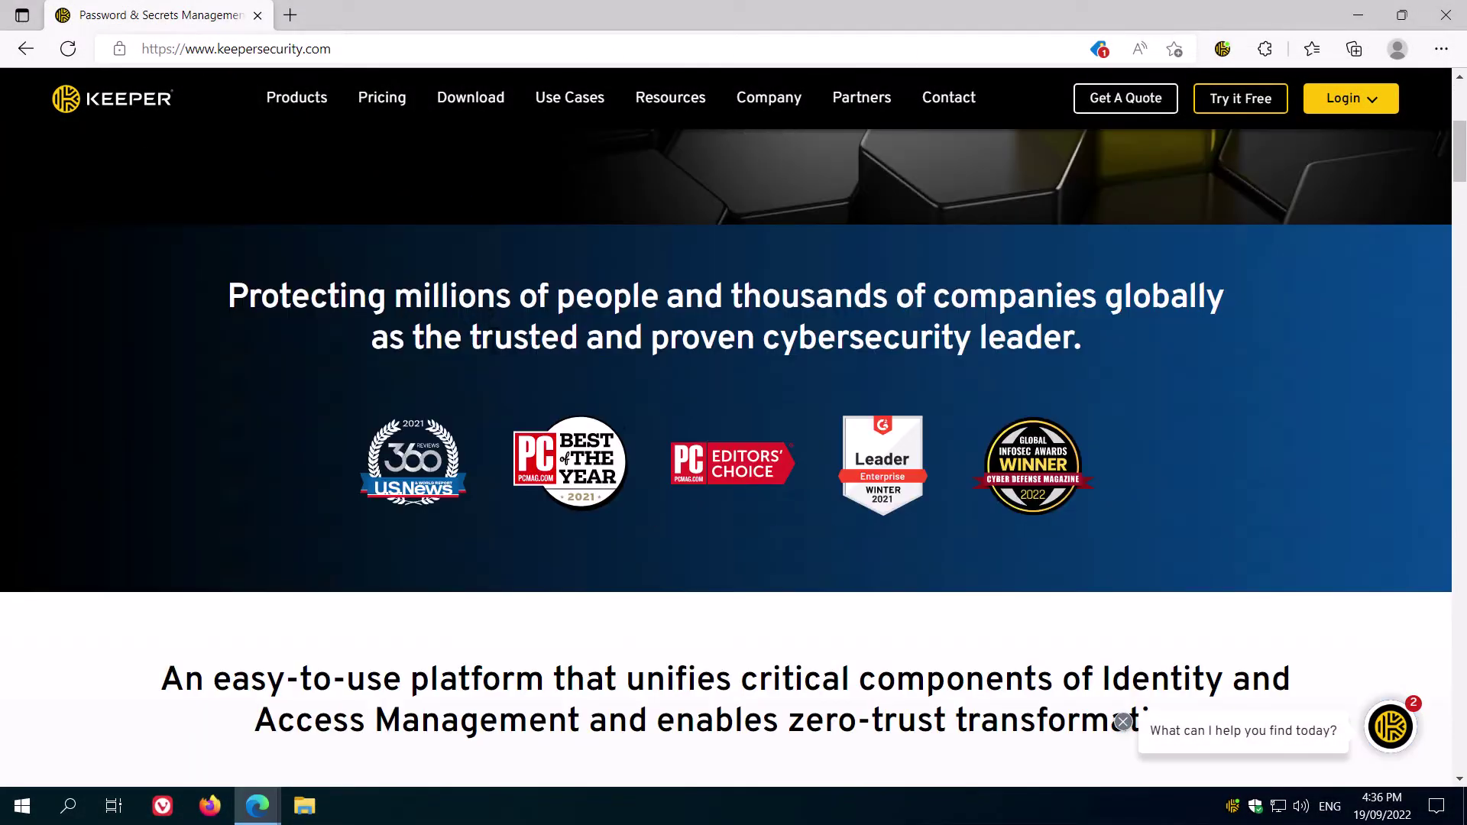
pyautogui.scroll(-5, 514, 354)
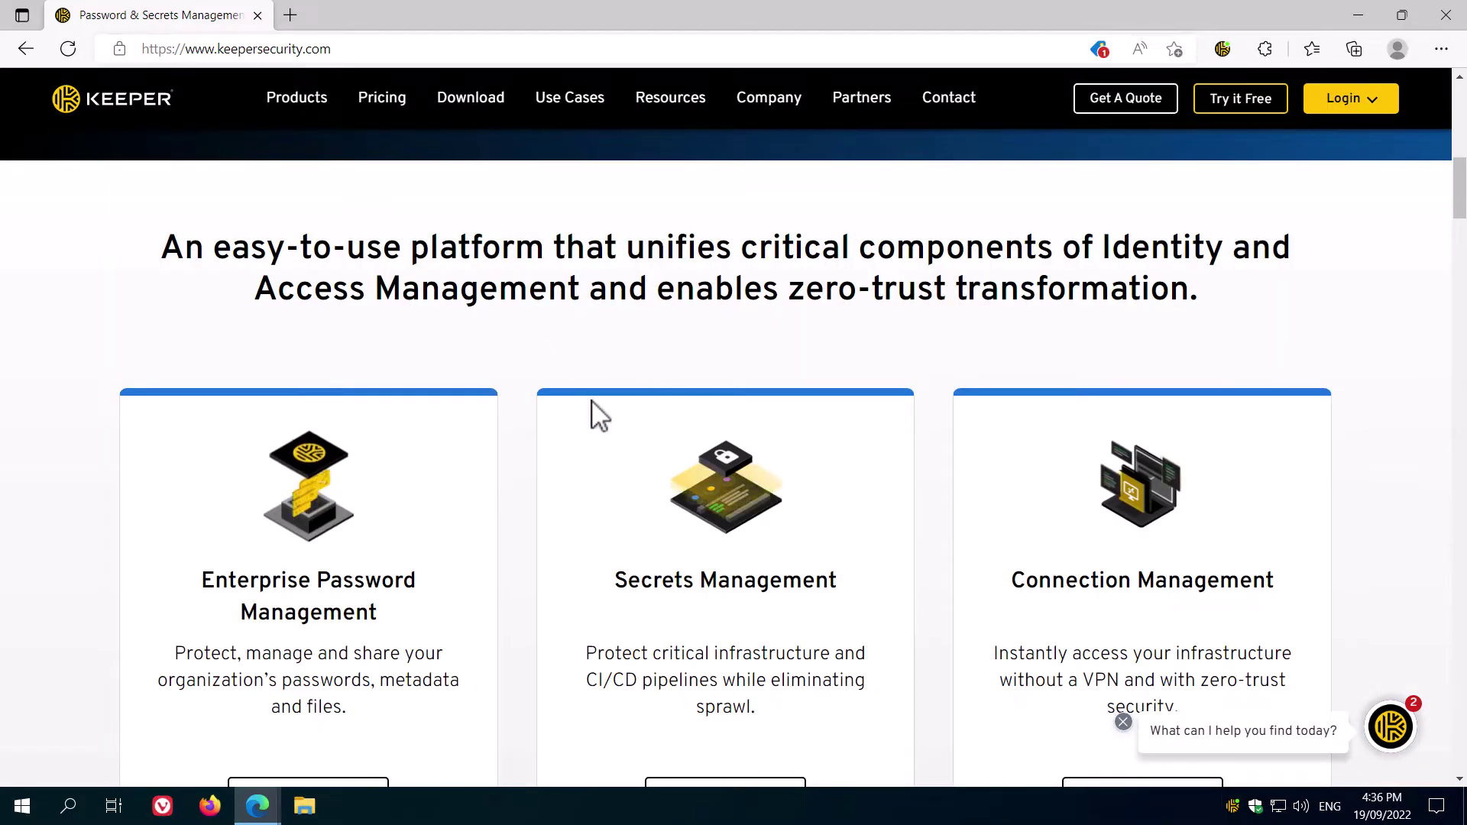
pyautogui.scroll(-11, 570, 424)
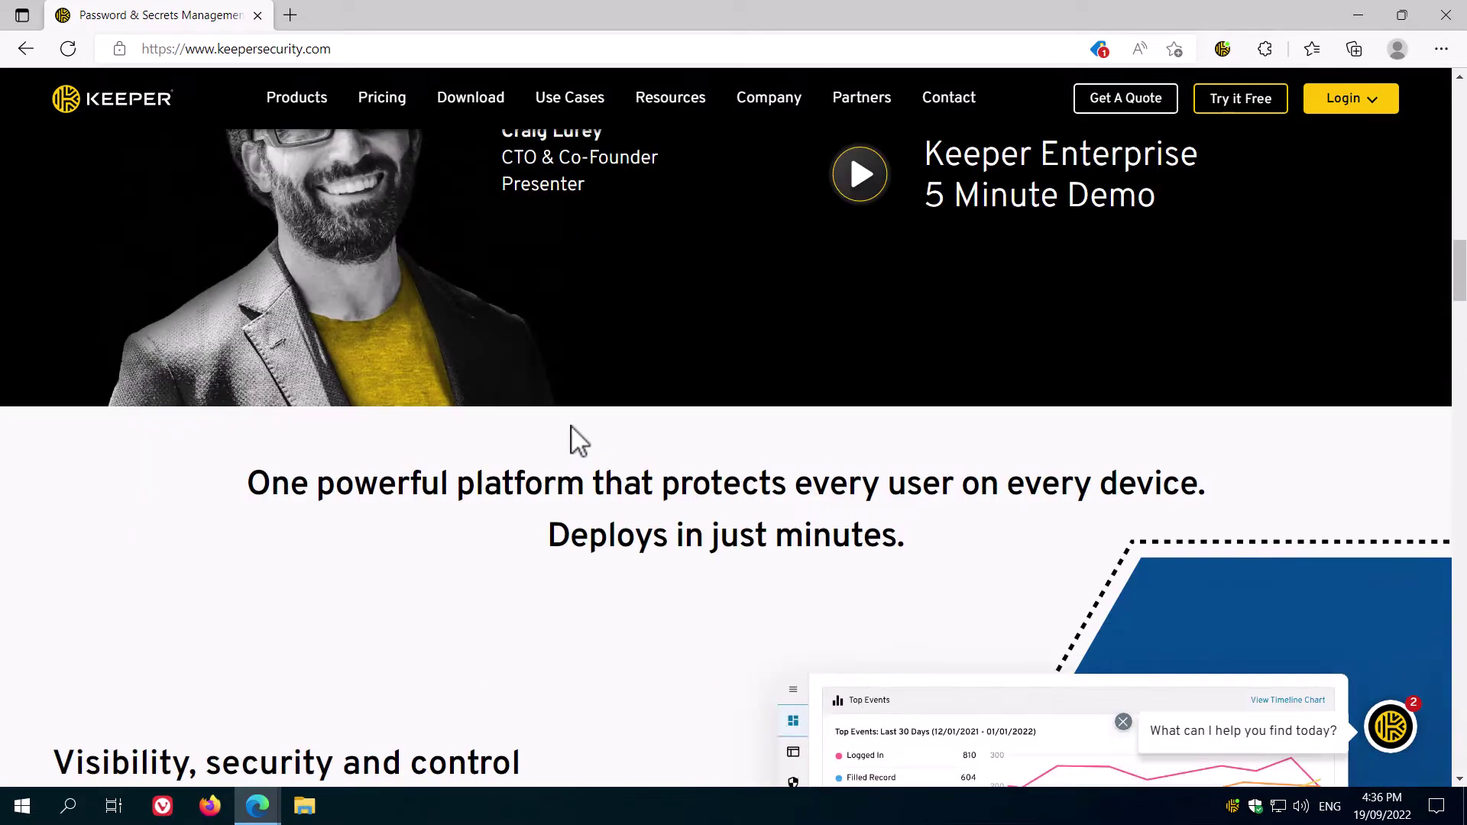
pyautogui.scroll(-4, 572, 427)
pyautogui.scroll(-10, 578, 441)
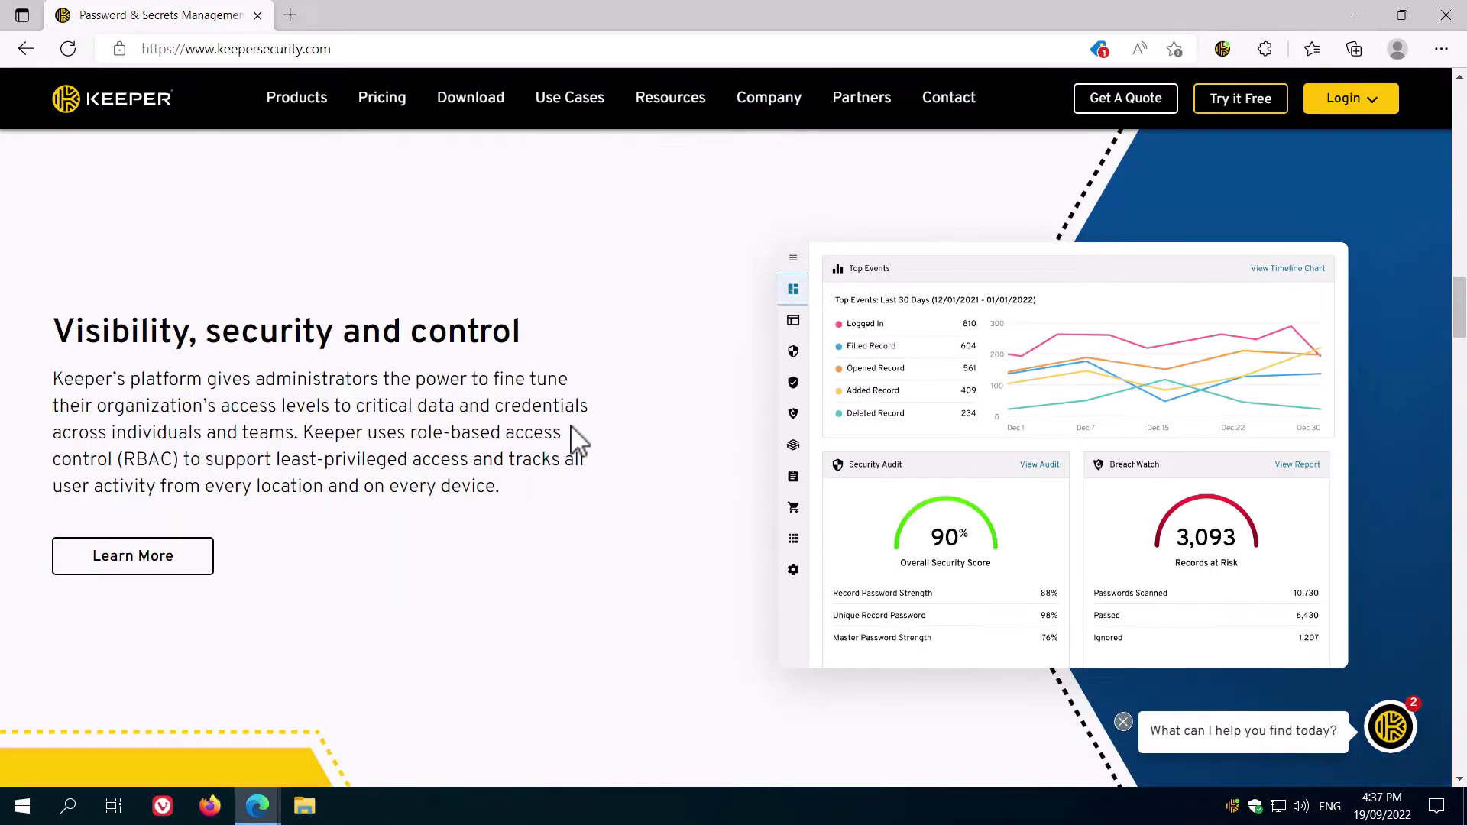
pyautogui.scroll(-7, 566, 436)
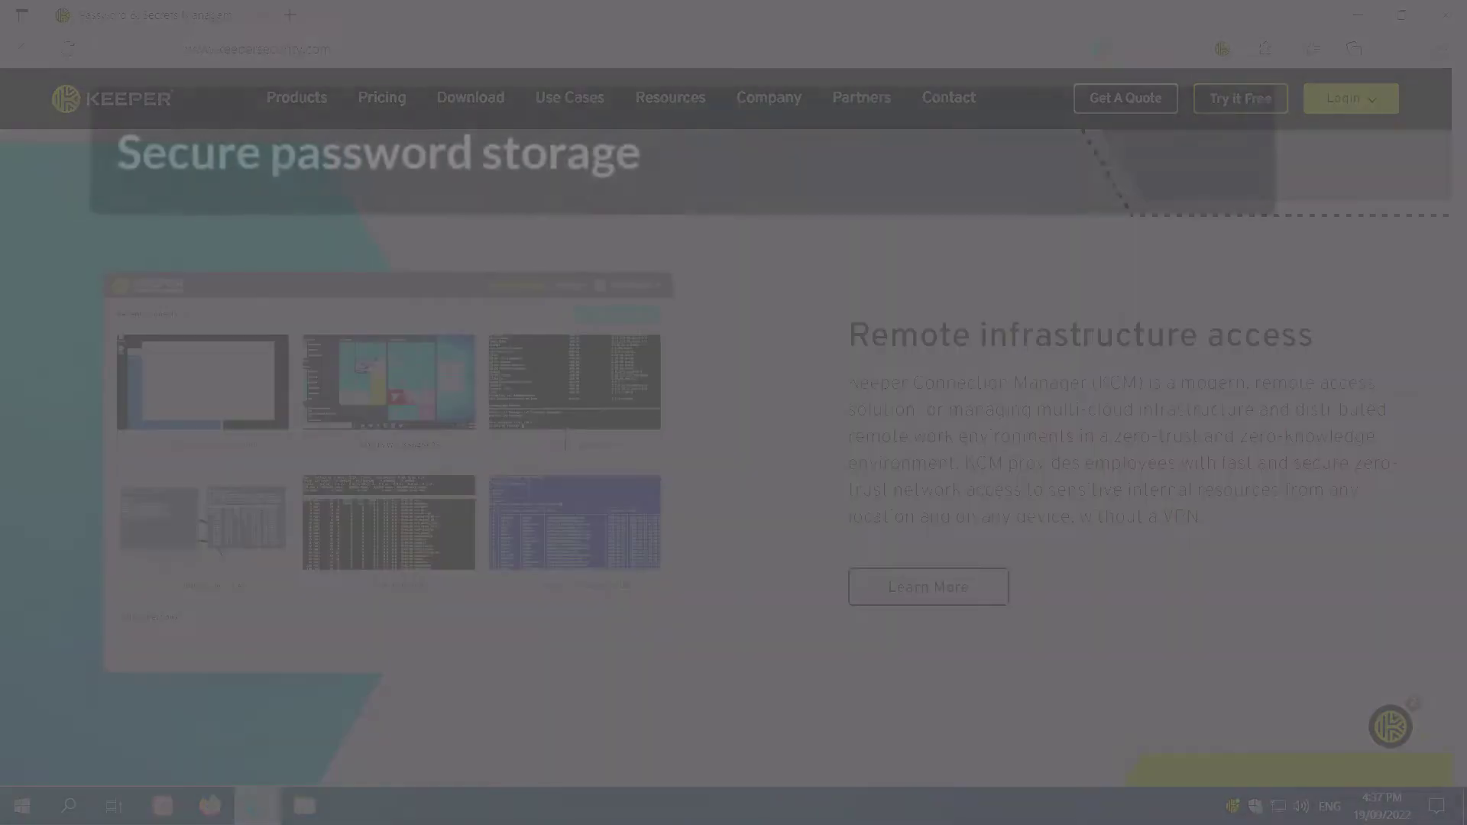
pyautogui.scroll(-5, 565, 442)
pyautogui.scroll(-8, 733, 459)
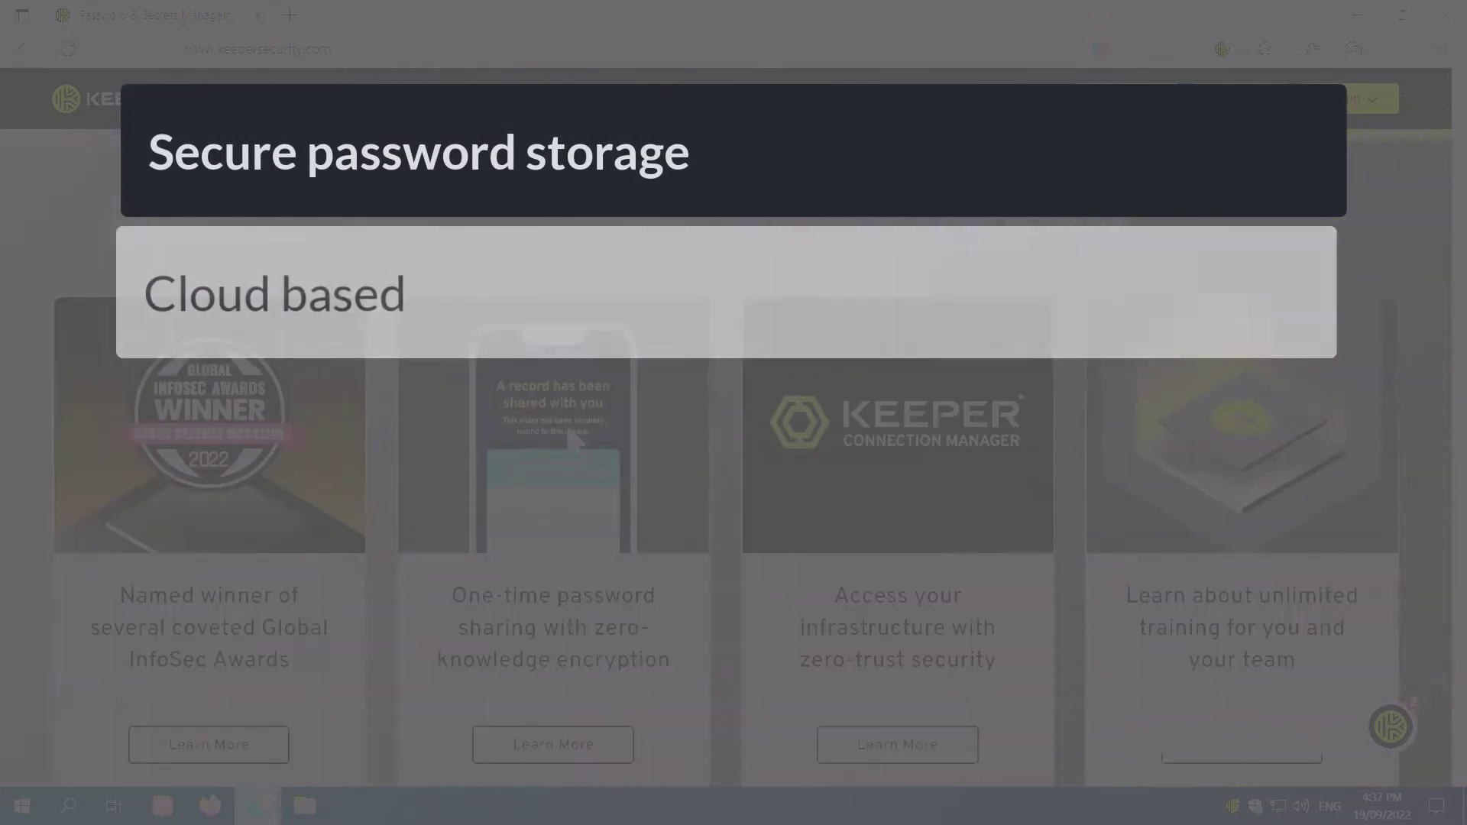
pyautogui.scroll(-8, 734, 459)
pyautogui.scroll(-2, 734, 458)
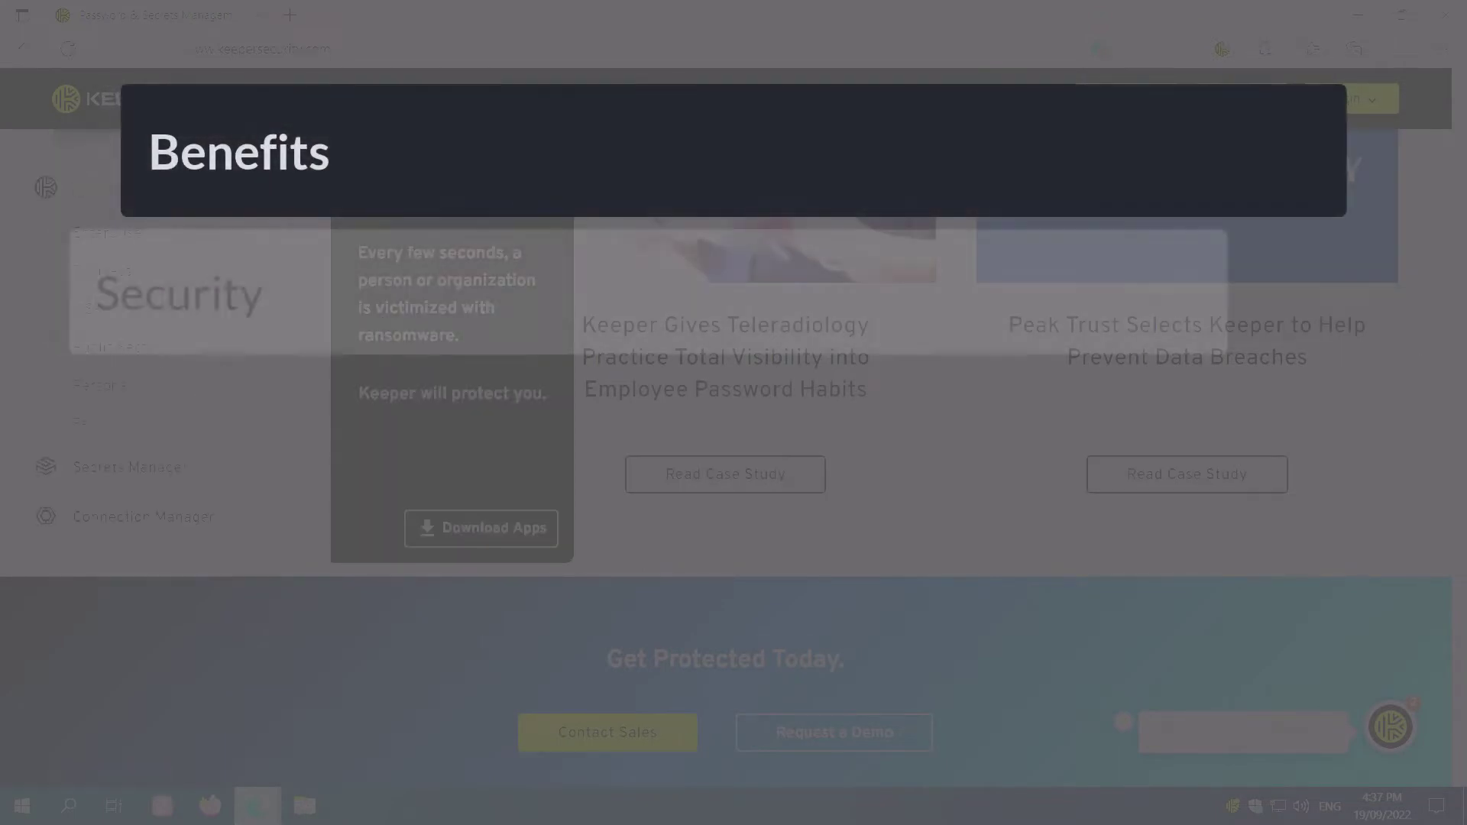
pyautogui.click(101, 271)
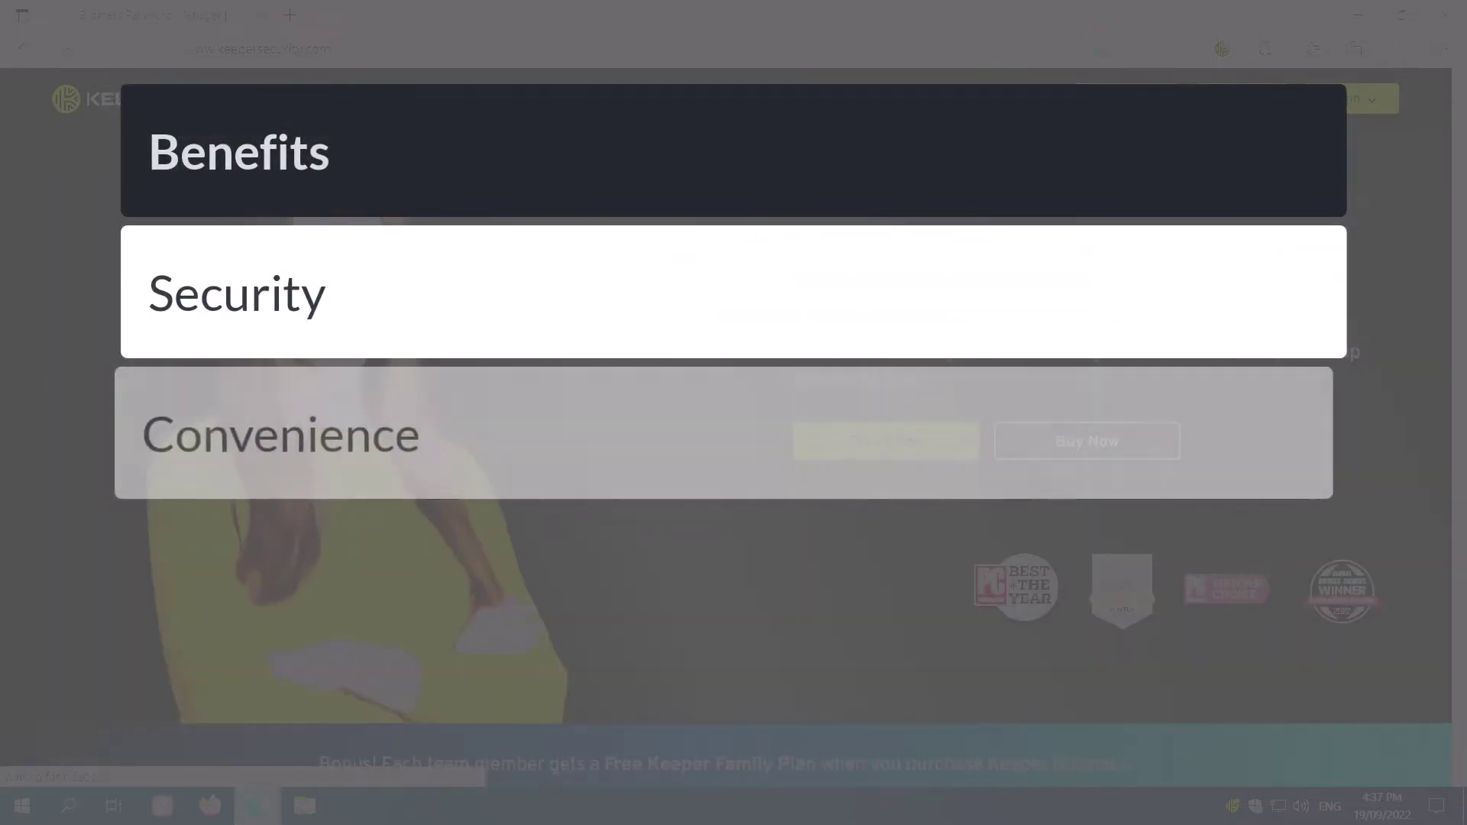
# Scroll down the Business Password Manager page to the Convenience benefit on least-permission sharing
pyautogui.scroll(-3, 733, 459)
pyautogui.scroll(-6, 655, 307)
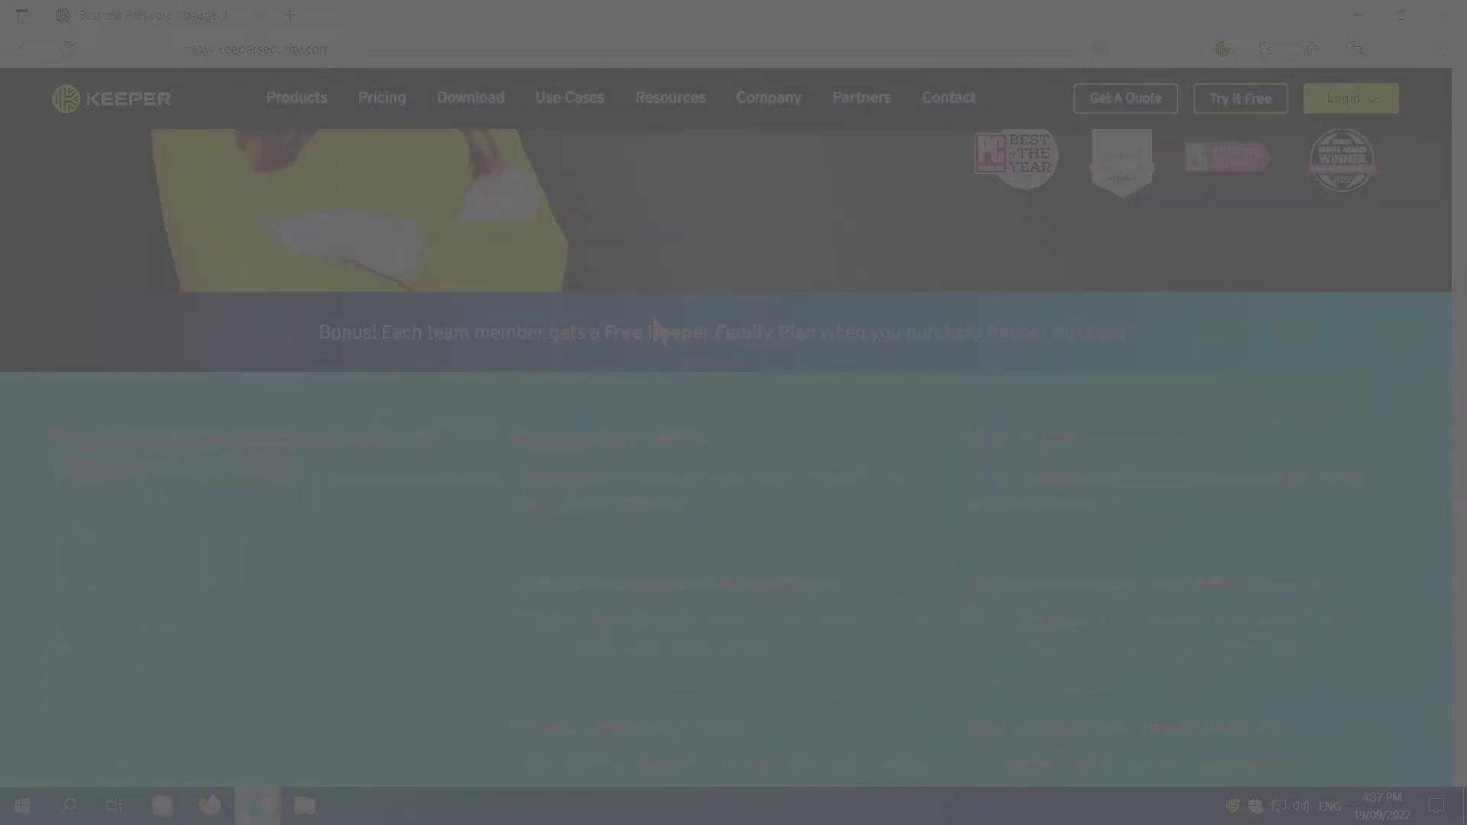
pyautogui.scroll(-1, 654, 308)
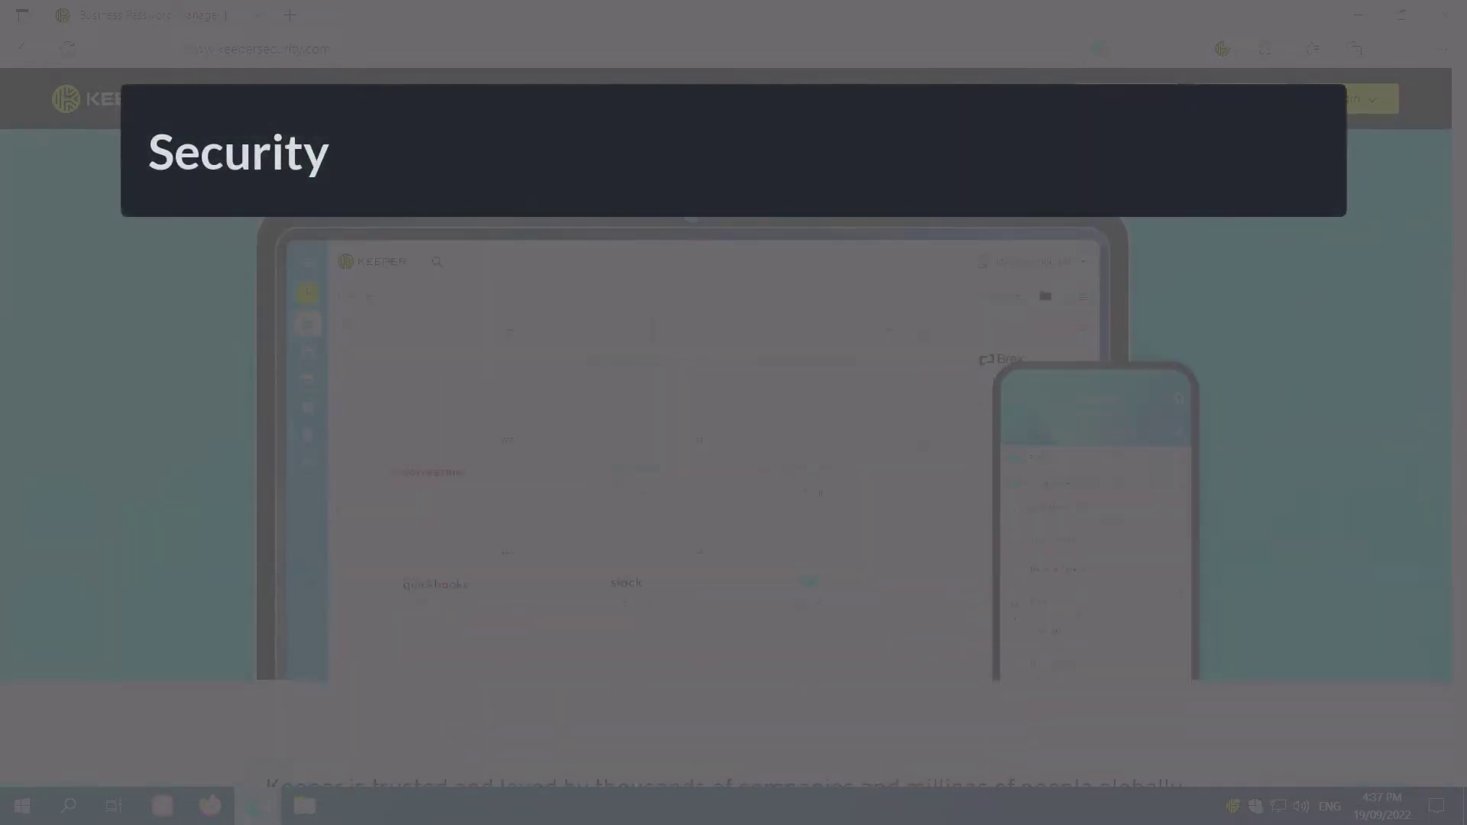
pyautogui.scroll(-10, 734, 458)
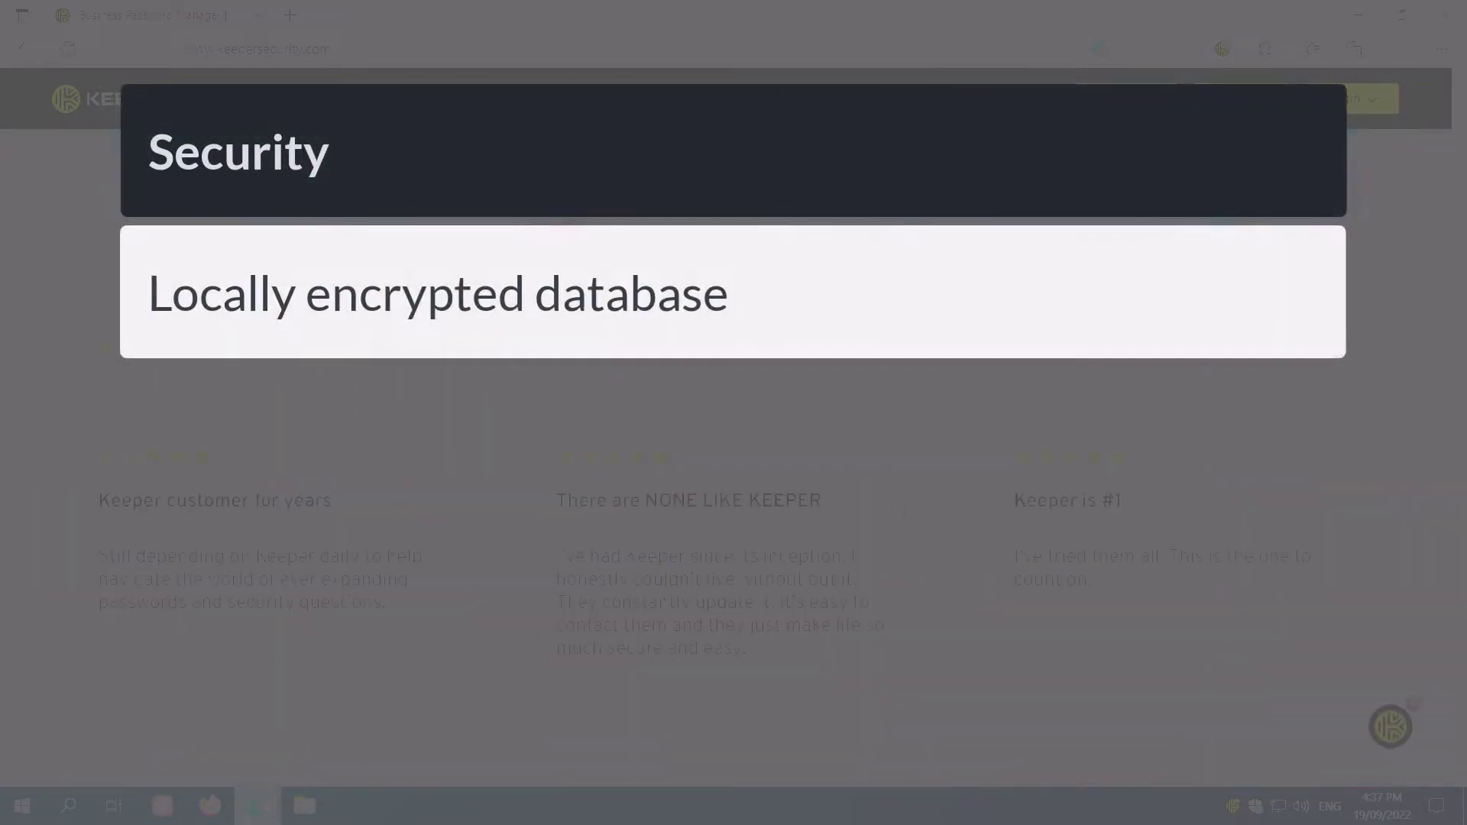
pyautogui.scroll(-7, 733, 458)
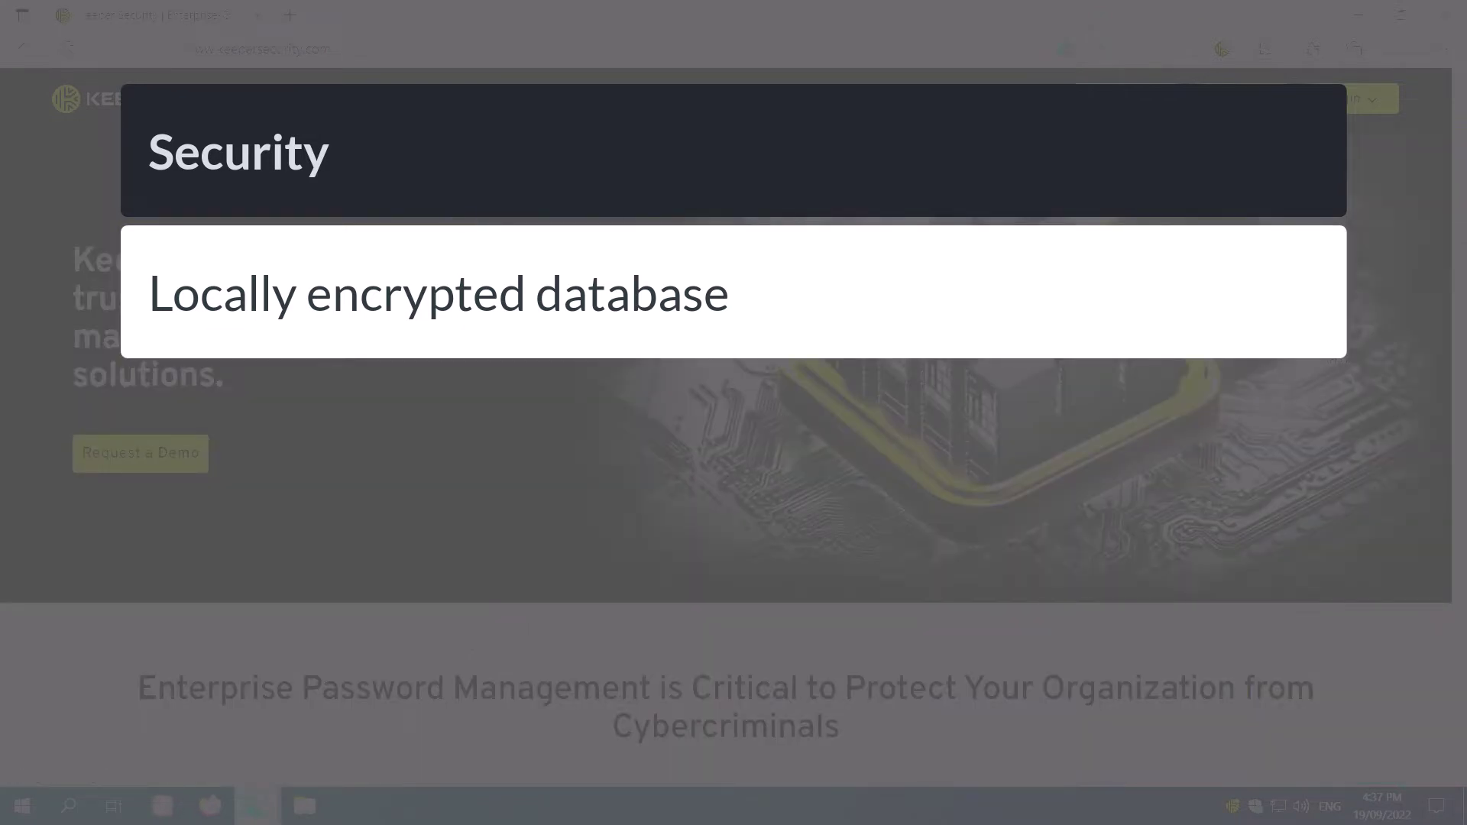
pyautogui.scroll(-10, 734, 459)
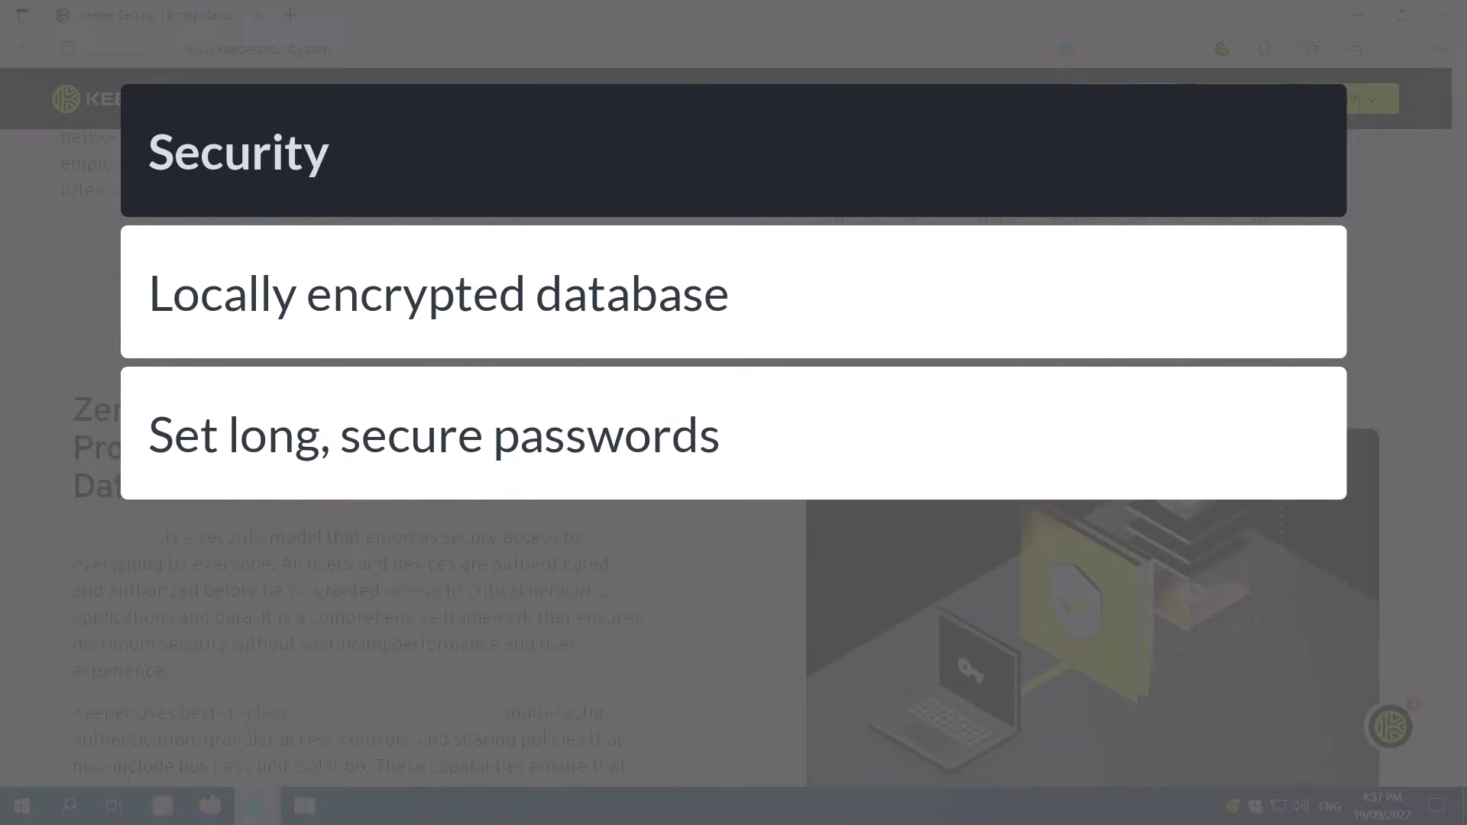
pyautogui.scroll(-2, 734, 459)
pyautogui.scroll(-8, 733, 458)
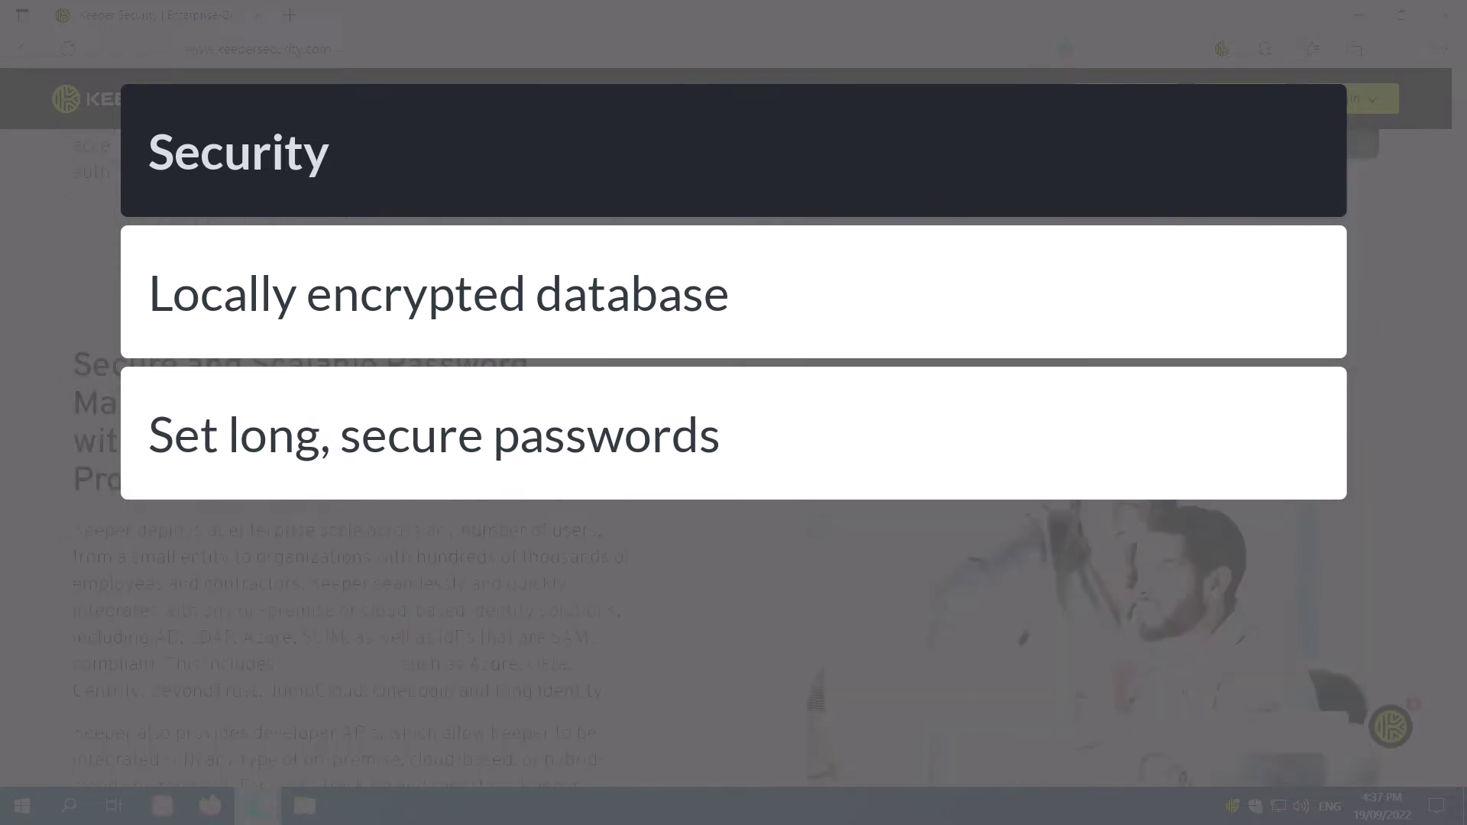
pyautogui.scroll(-12, 734, 458)
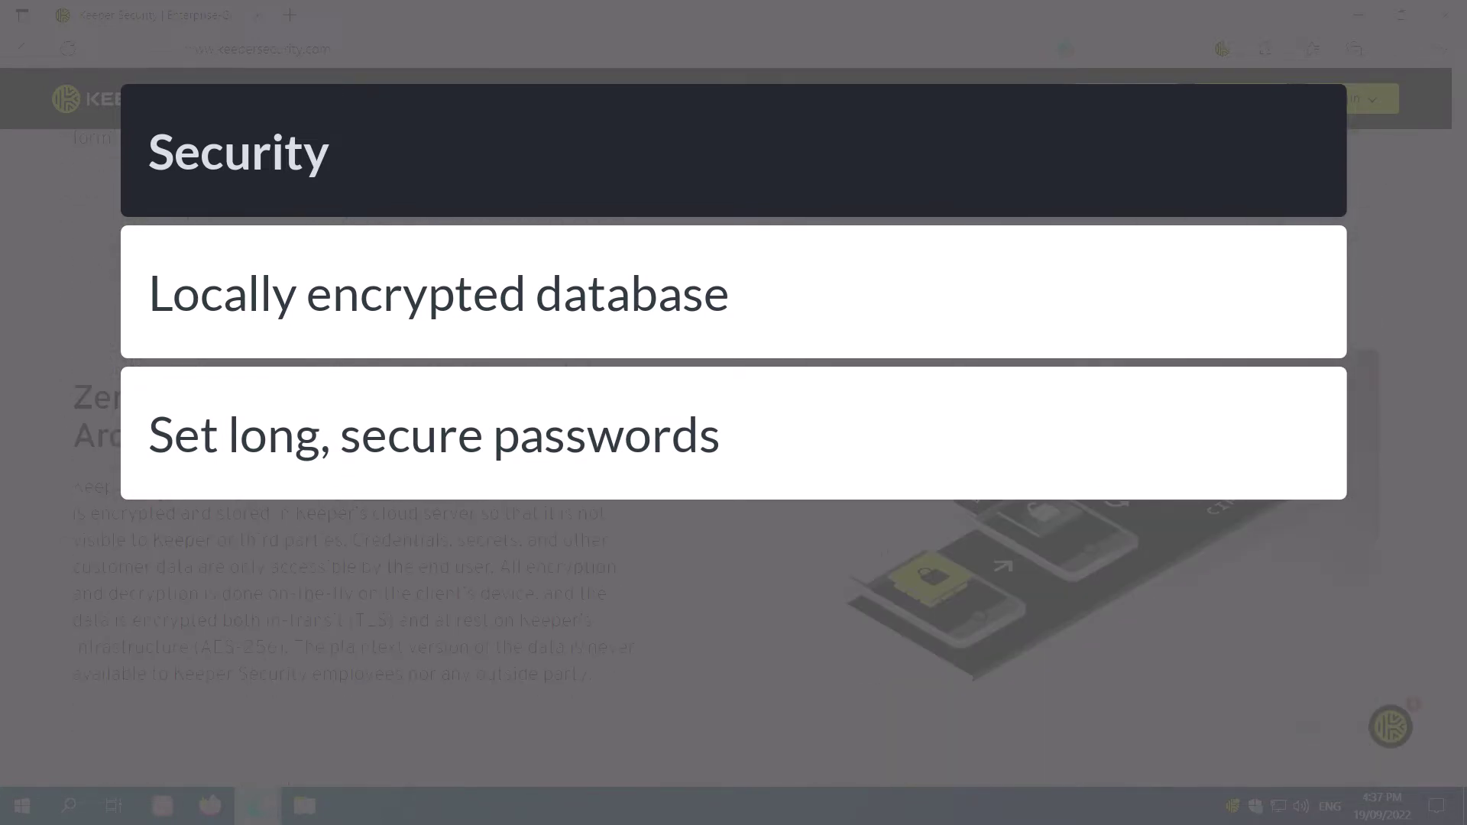
pyautogui.scroll(-6, 733, 458)
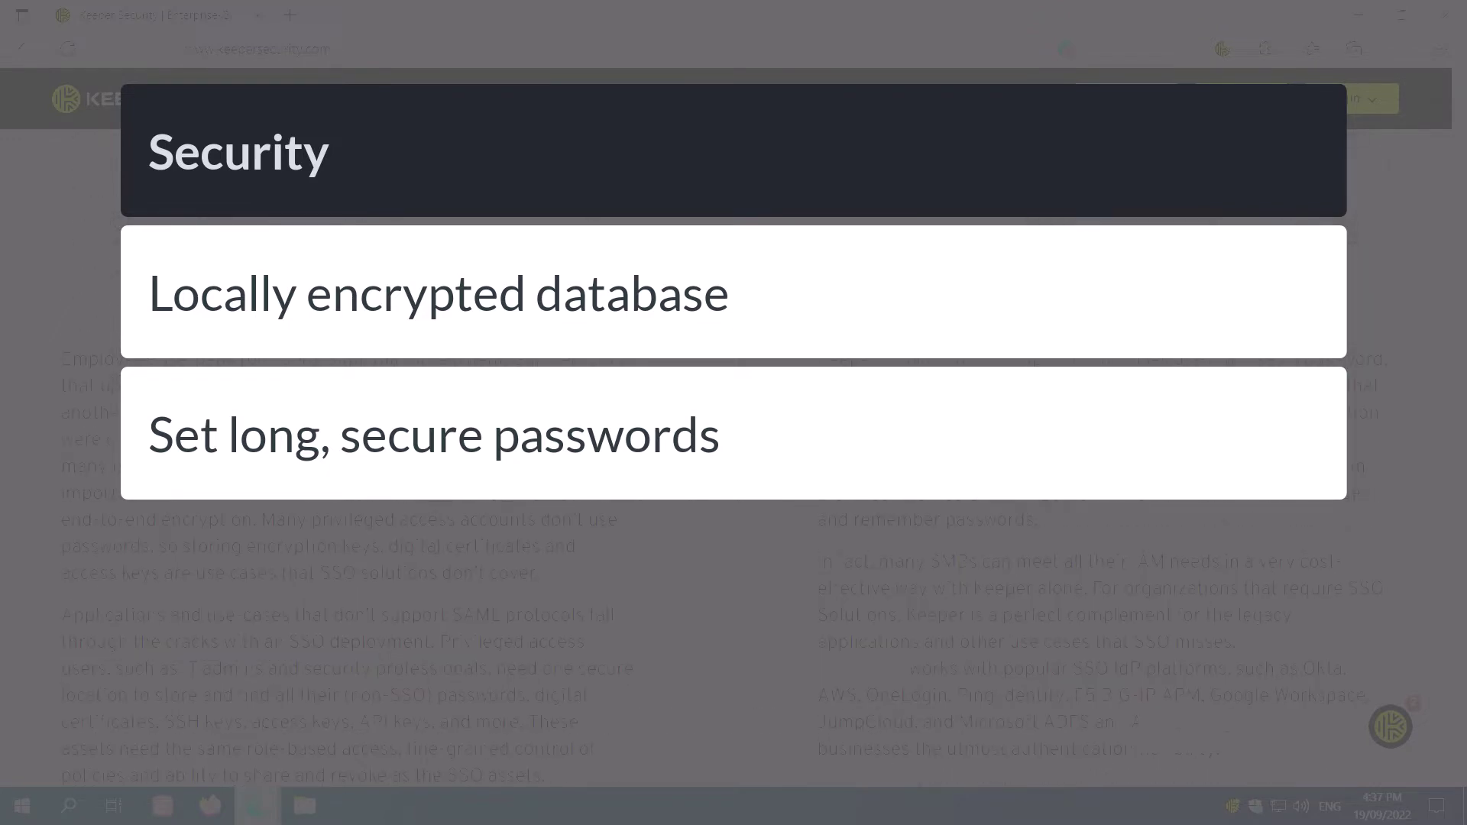
pyautogui.scroll(-6, 734, 459)
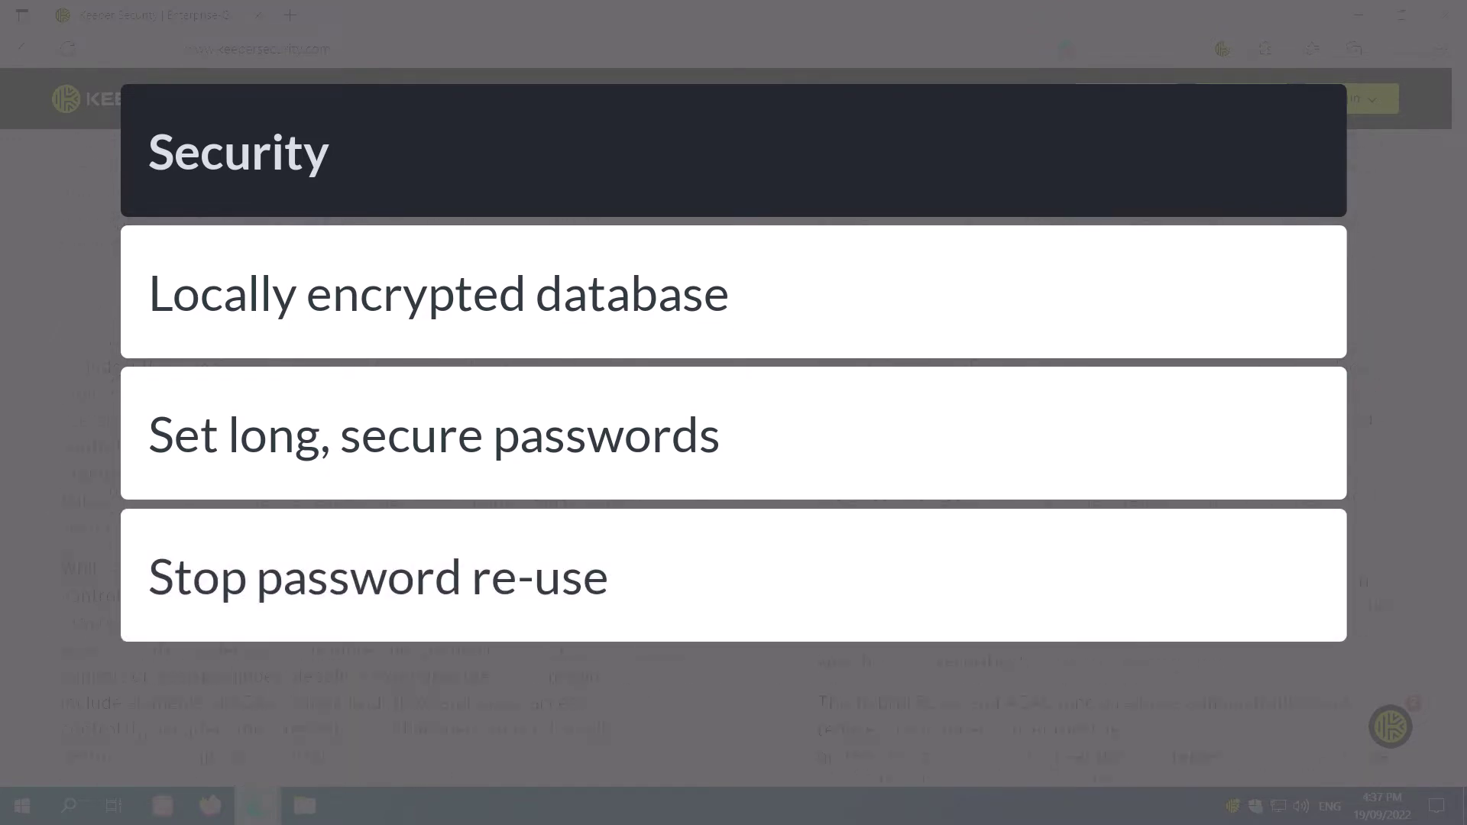
pyautogui.scroll(-10, 733, 458)
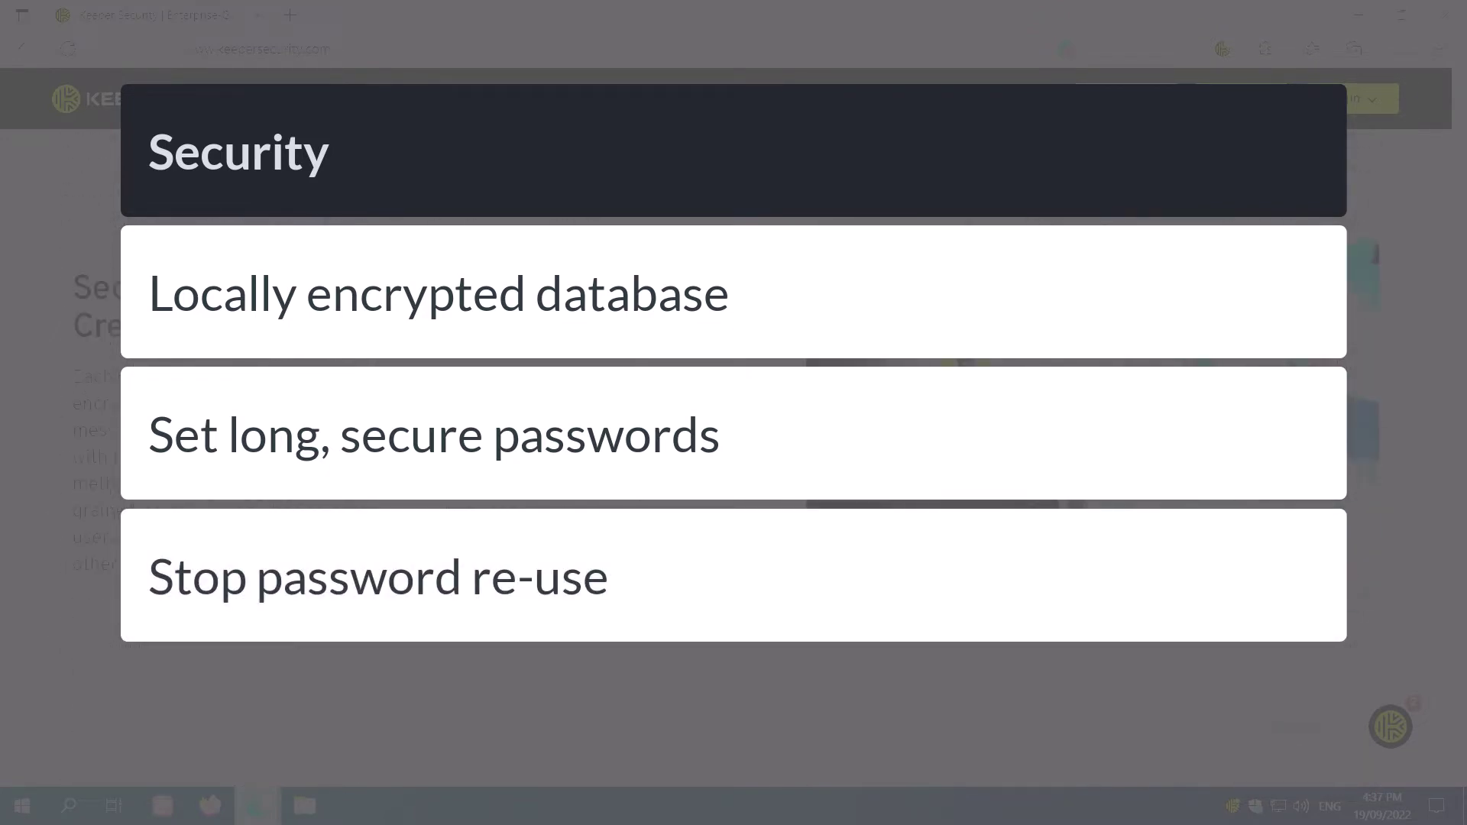
pyautogui.scroll(-5, 734, 458)
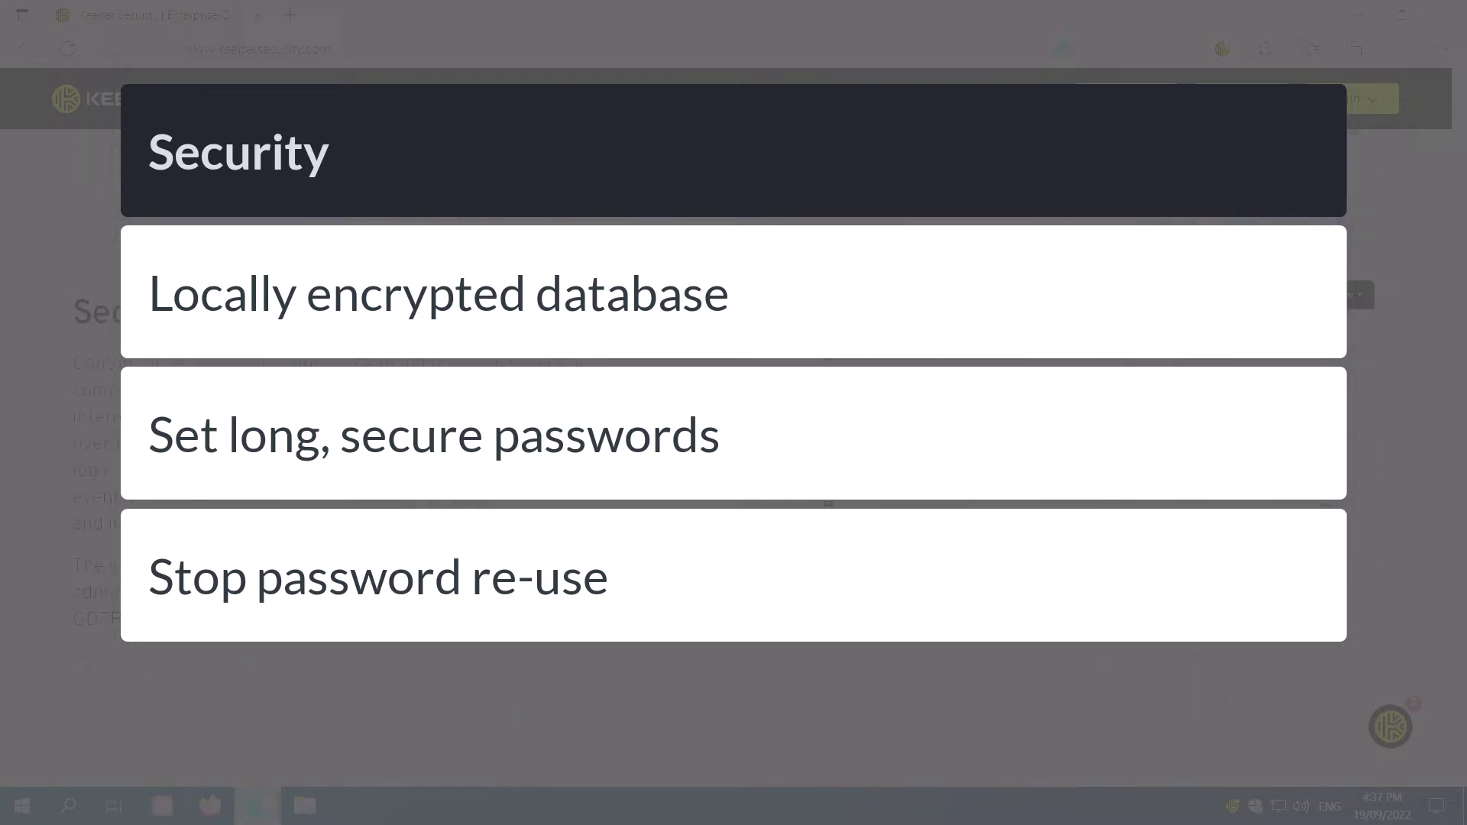
pyautogui.scroll(-6, 733, 458)
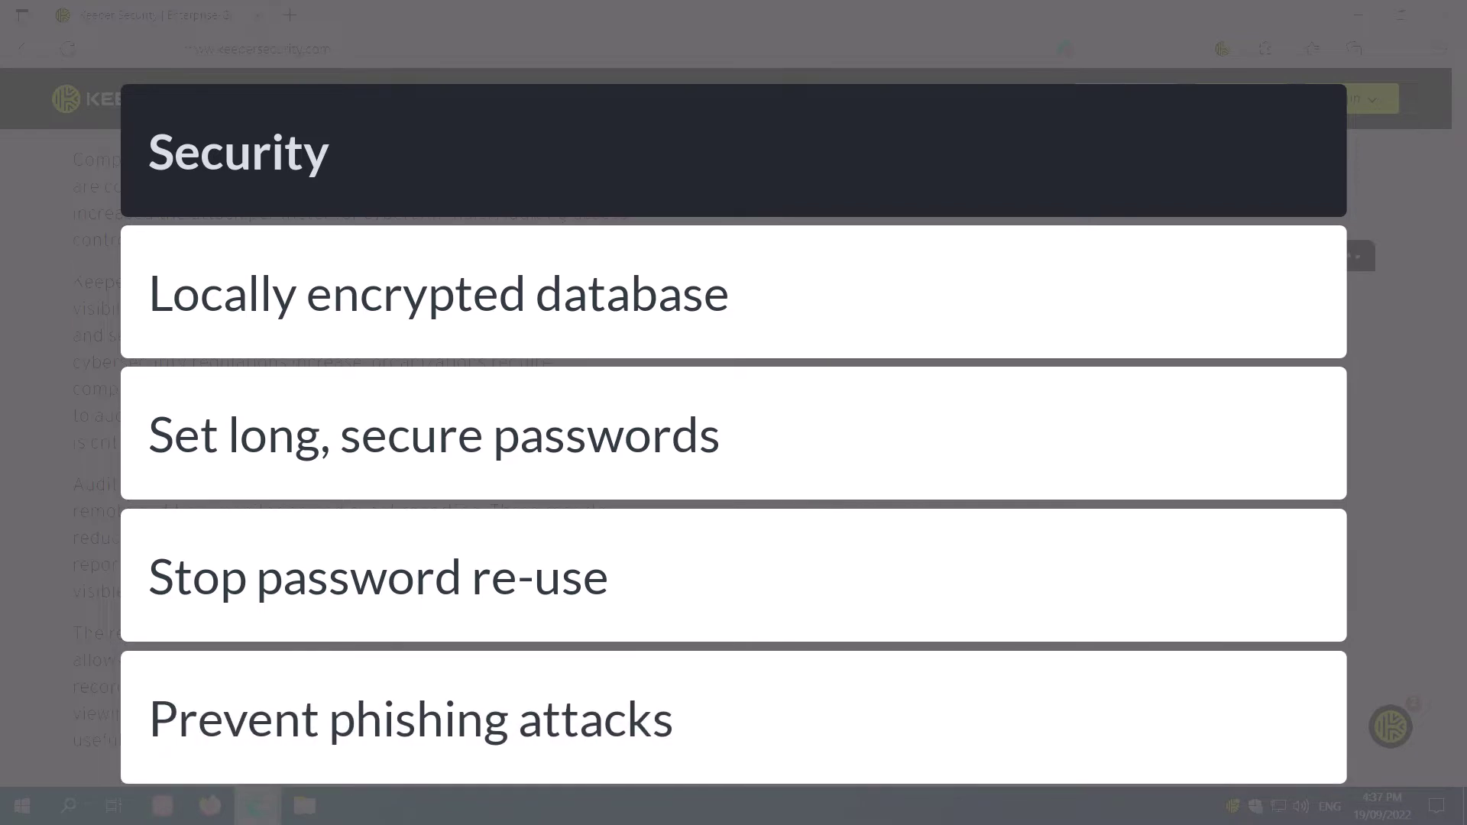
pyautogui.scroll(-5, 733, 458)
pyautogui.scroll(-5, 733, 458)
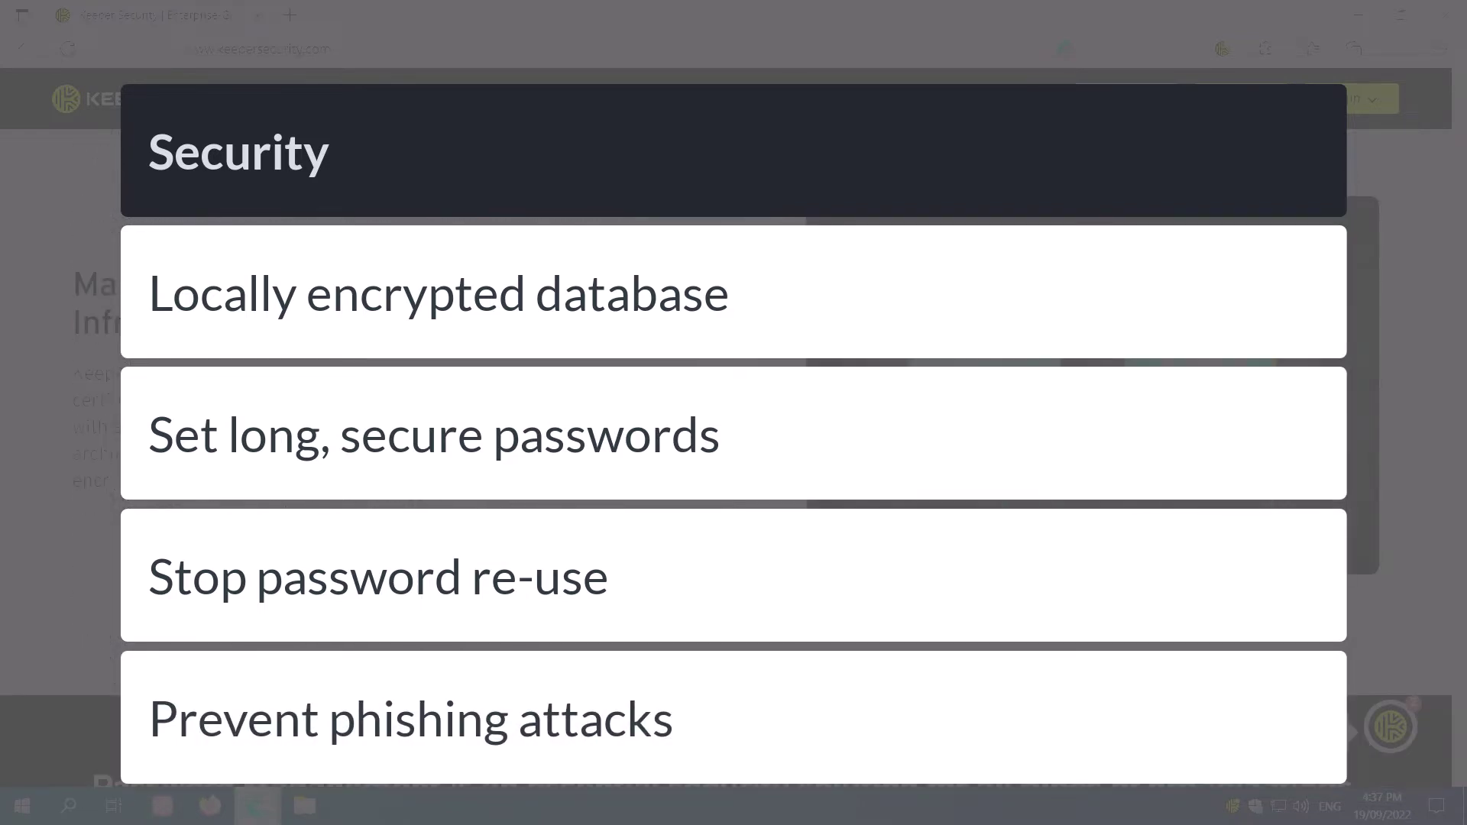
pyautogui.scroll(-4, 733, 458)
pyautogui.scroll(-3, 734, 459)
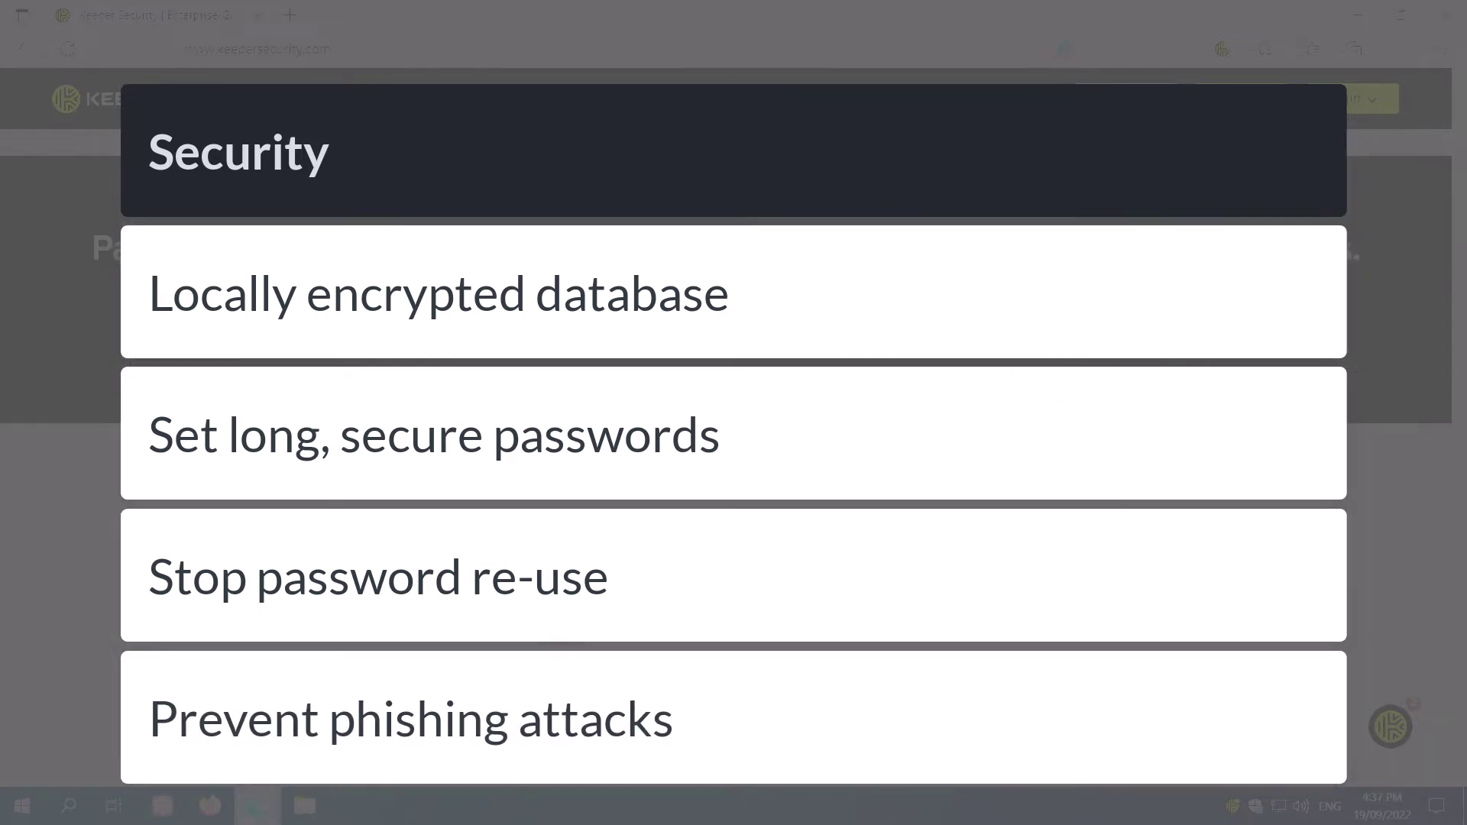
pyautogui.scroll(-3, 733, 458)
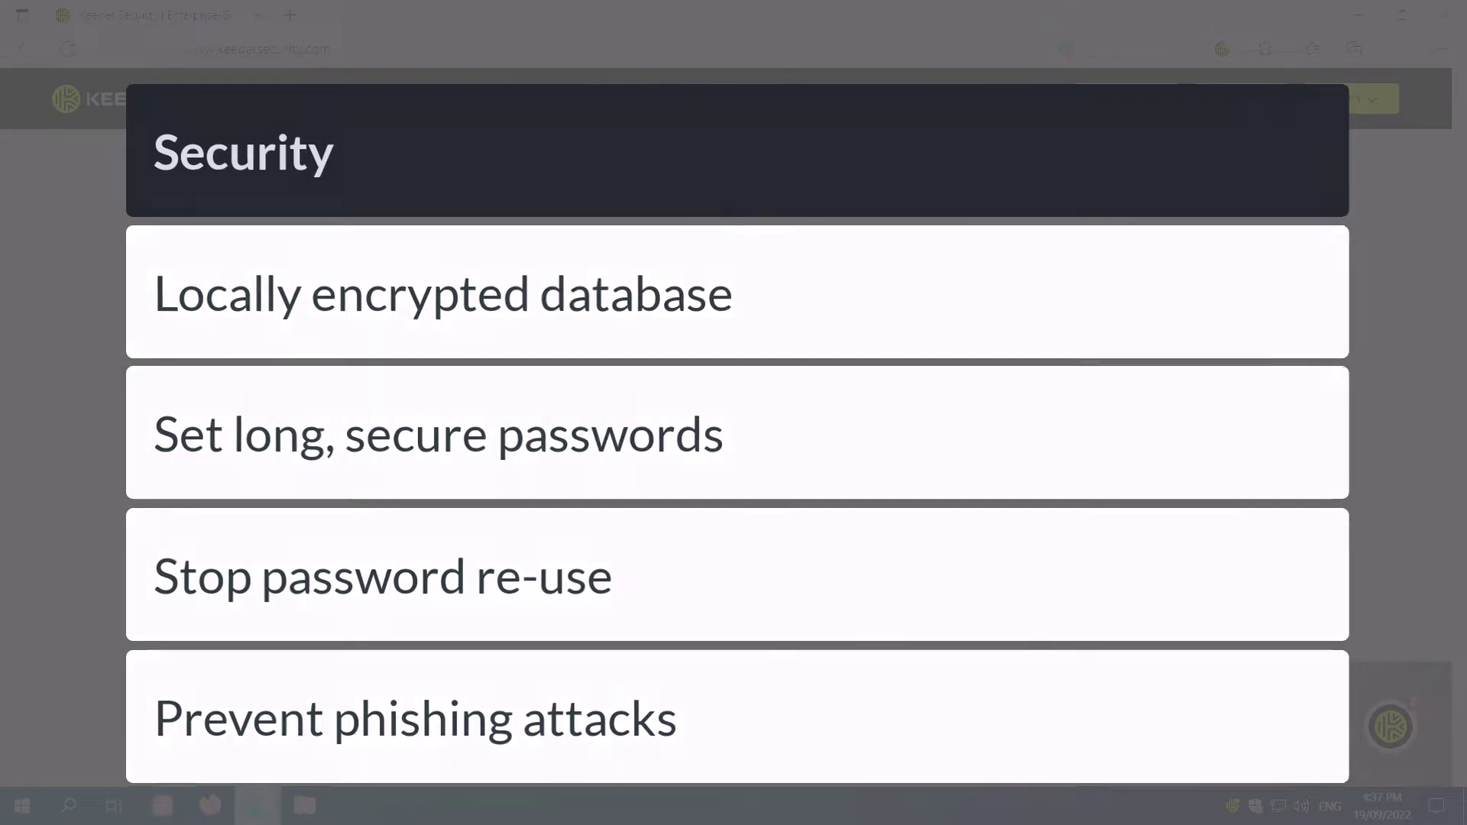
pyautogui.scroll(-10, 622, 252)
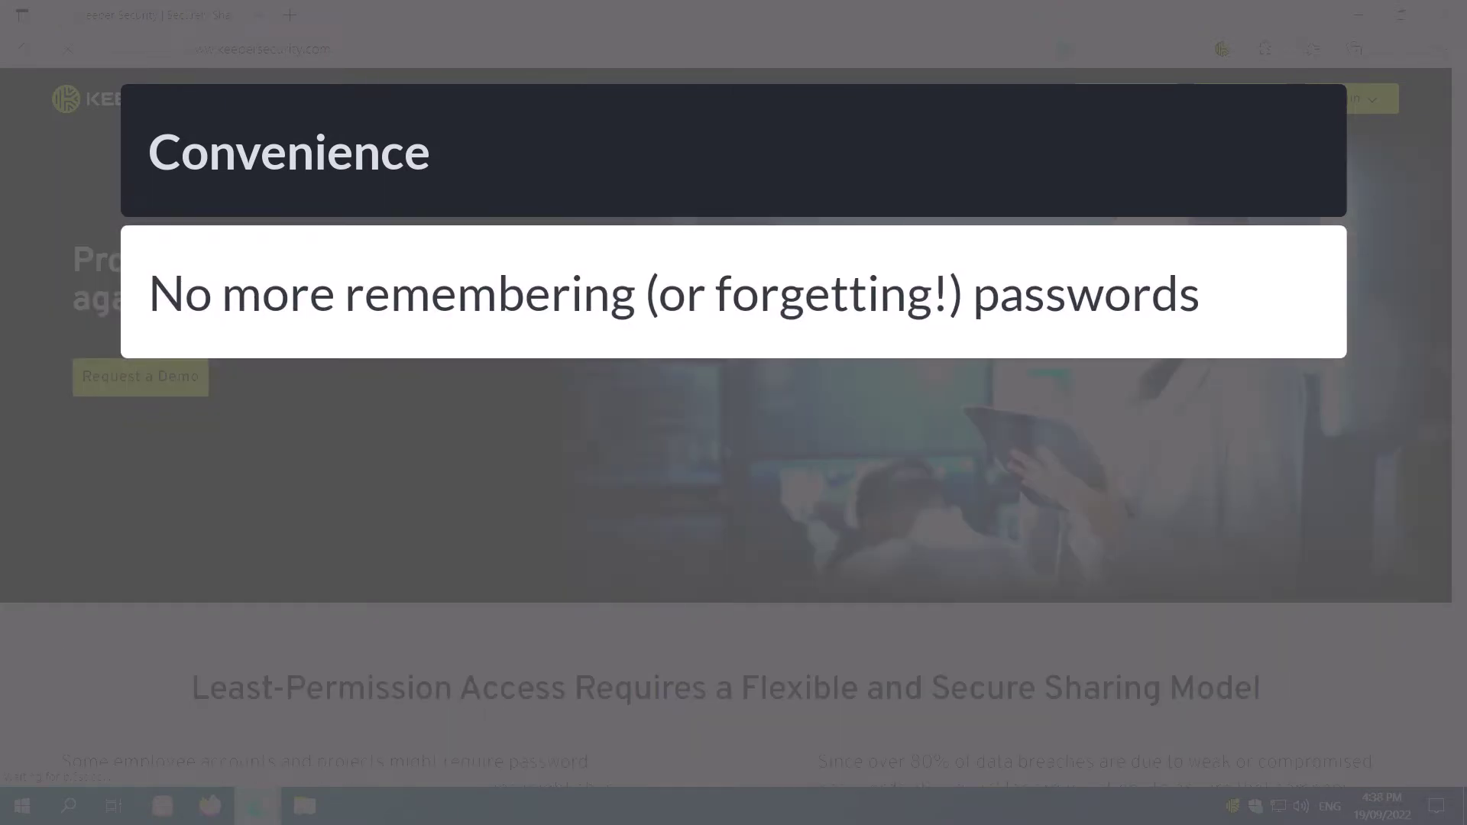
pyautogui.scroll(-5, 733, 458)
pyautogui.scroll(-6, 734, 458)
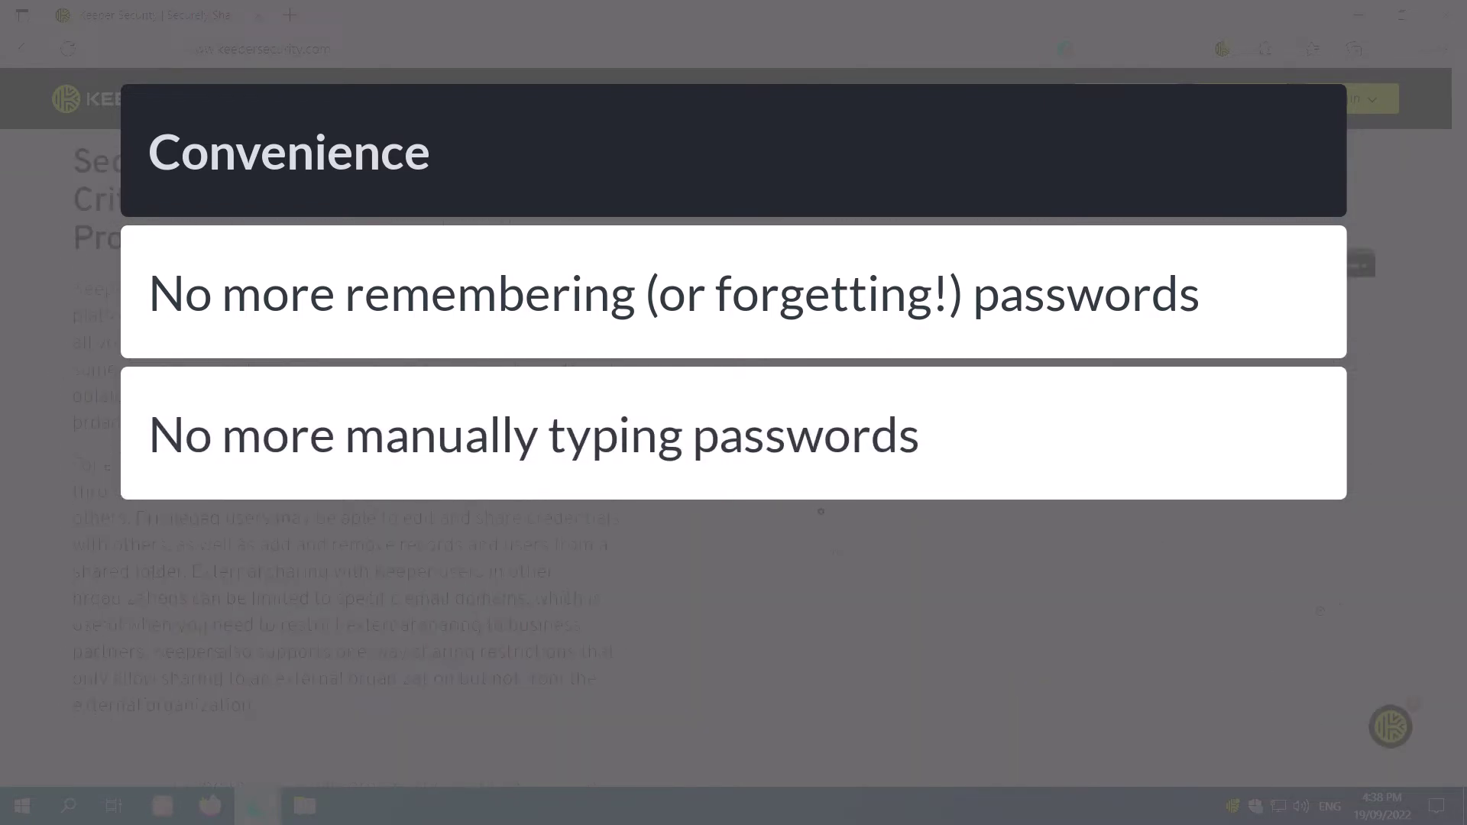
pyautogui.scroll(-6, 733, 458)
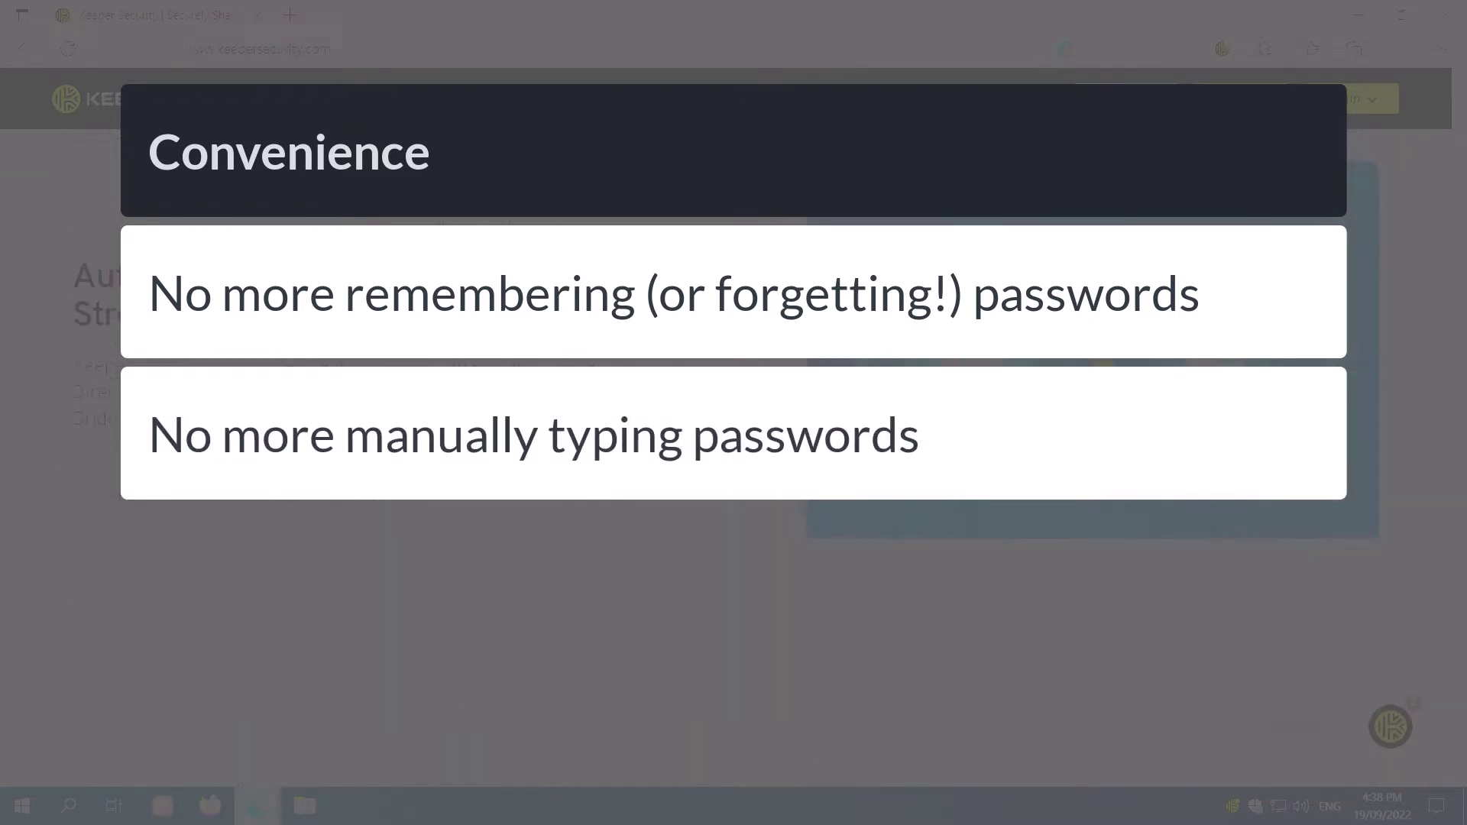
pyautogui.scroll(-8, 734, 459)
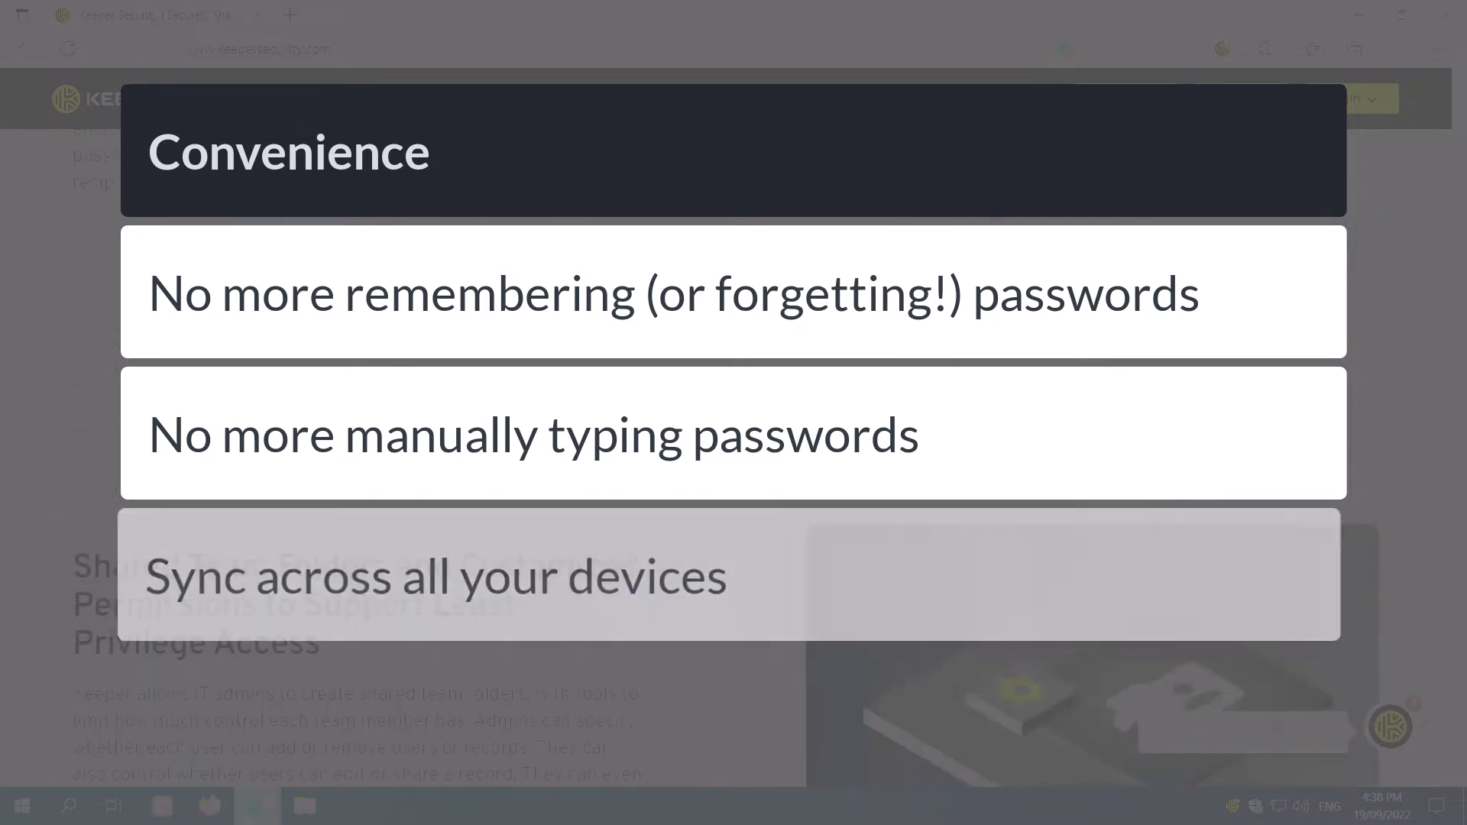
pyautogui.scroll(-5, 734, 458)
pyautogui.scroll(-5, 733, 459)
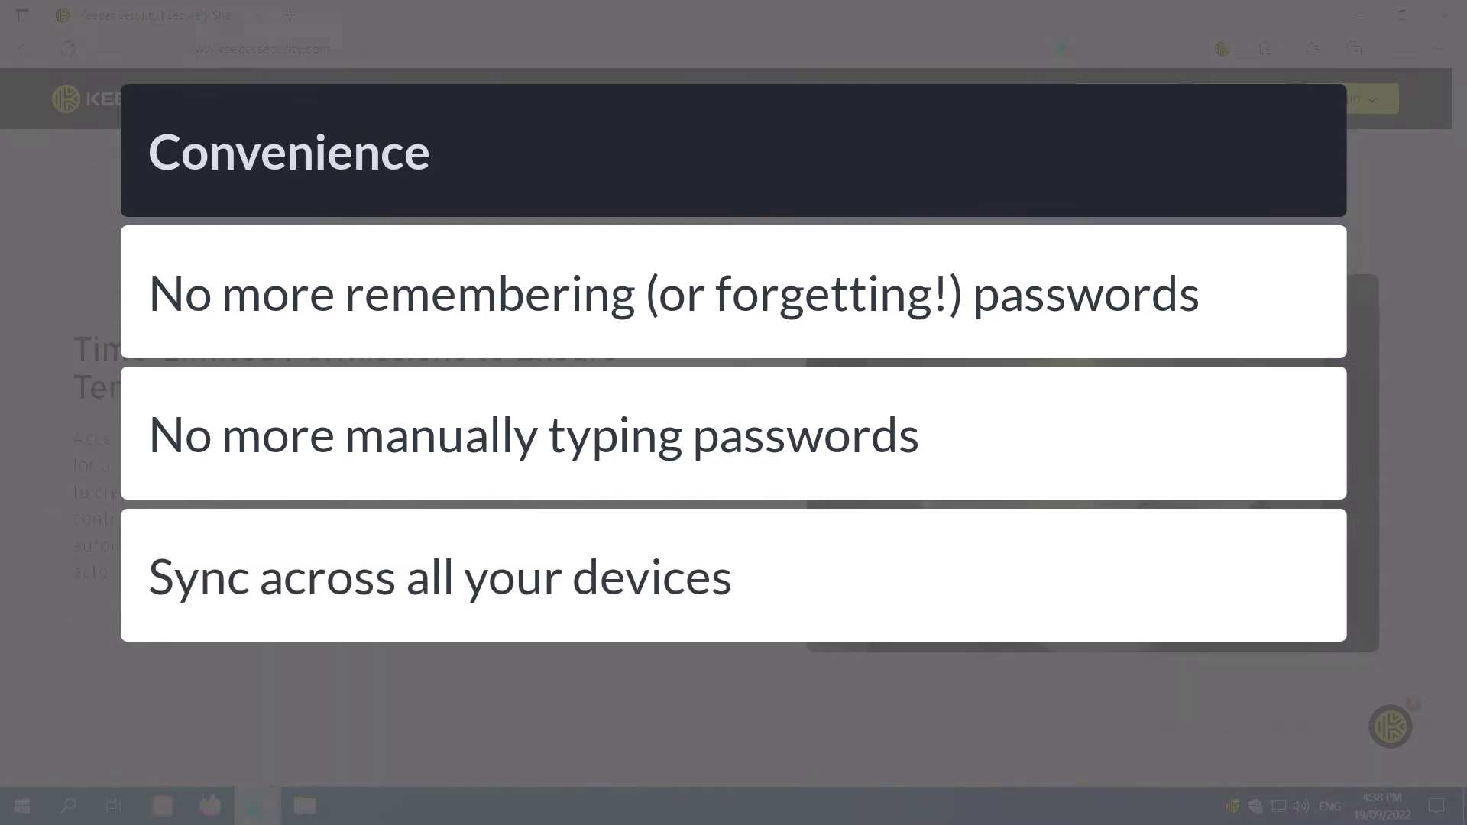
pyautogui.scroll(-5, 733, 459)
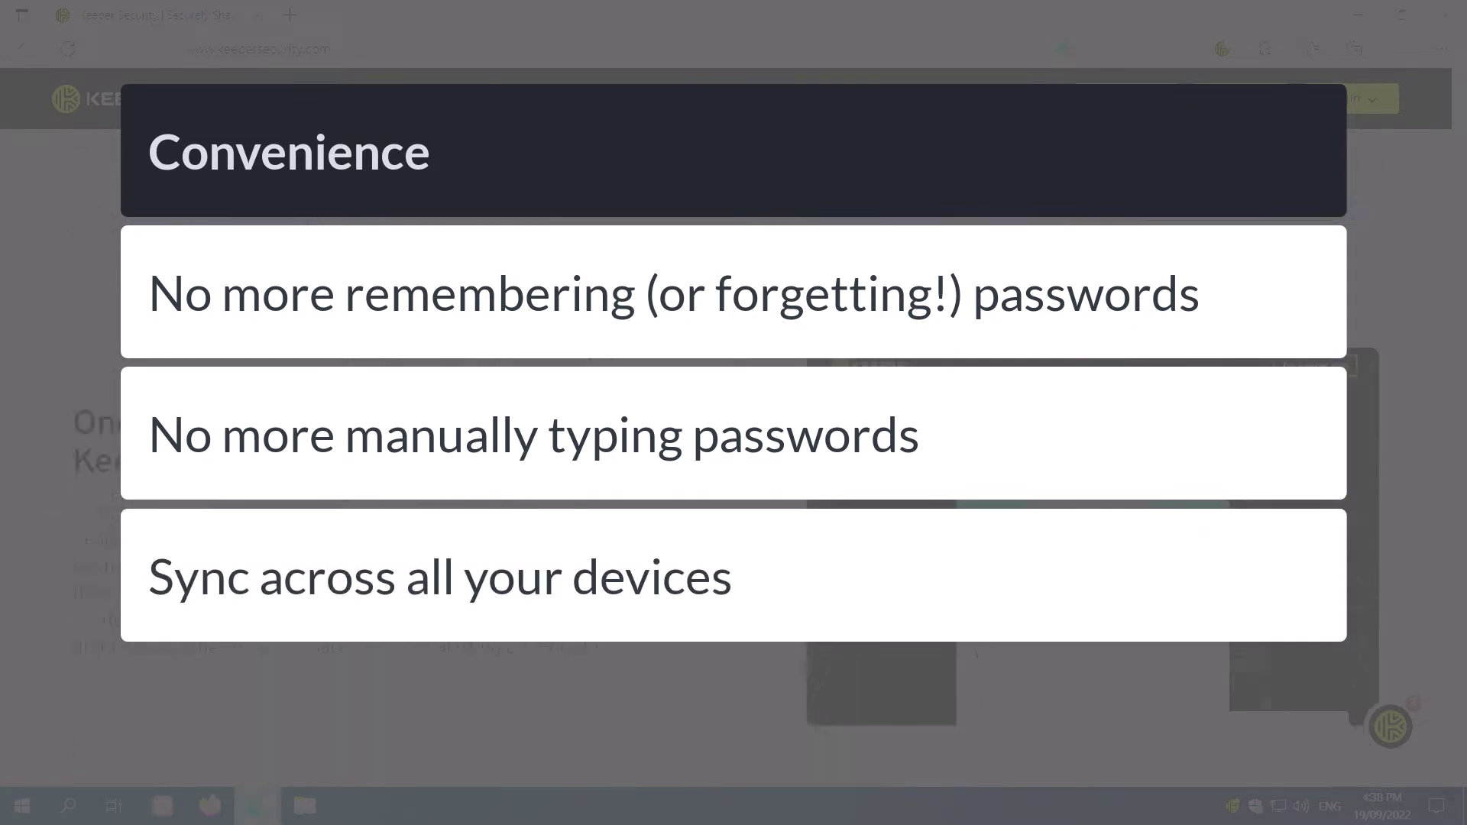
pyautogui.scroll(-8, 733, 459)
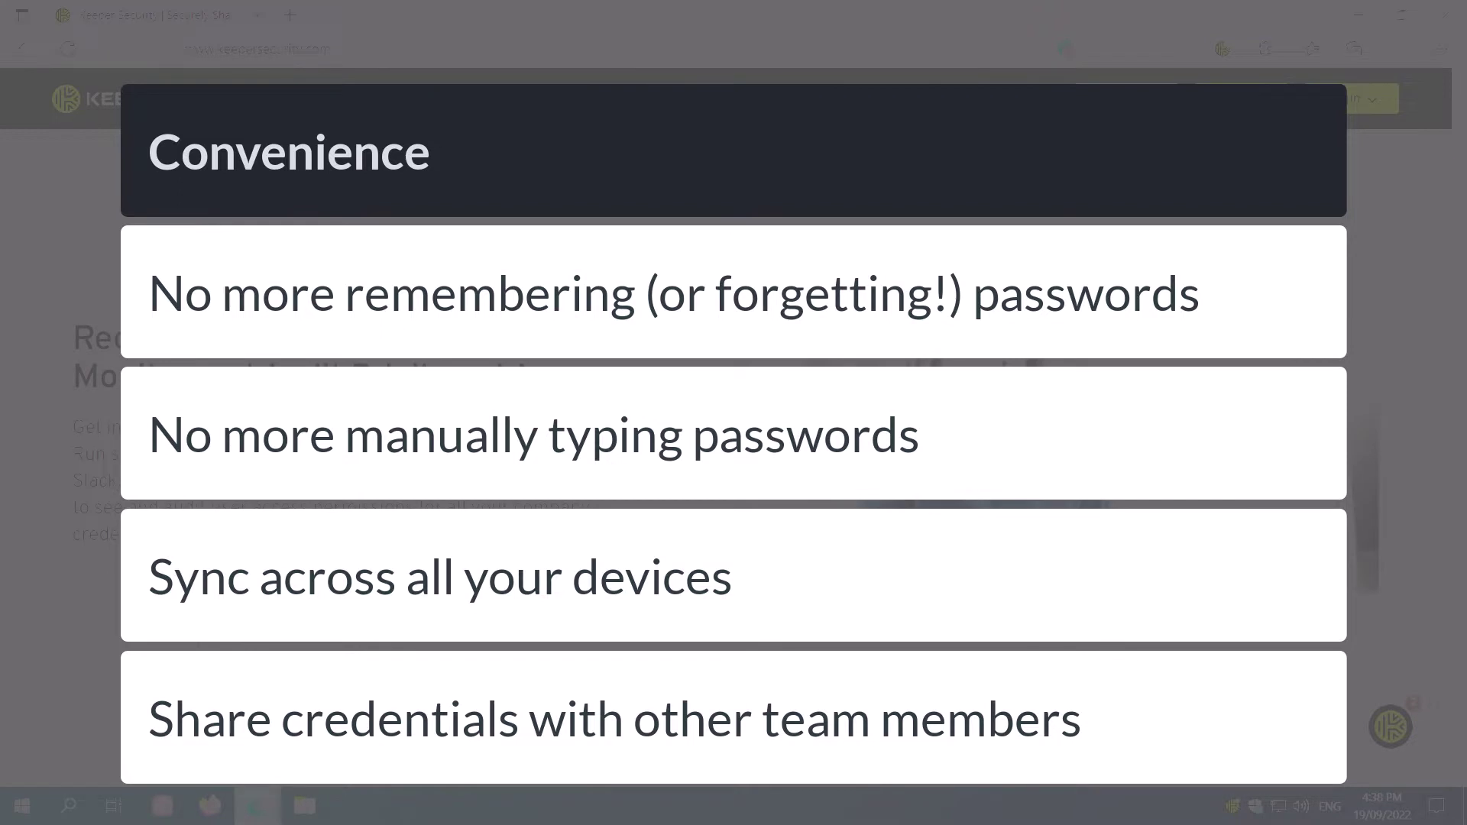
pyautogui.scroll(-8, 733, 458)
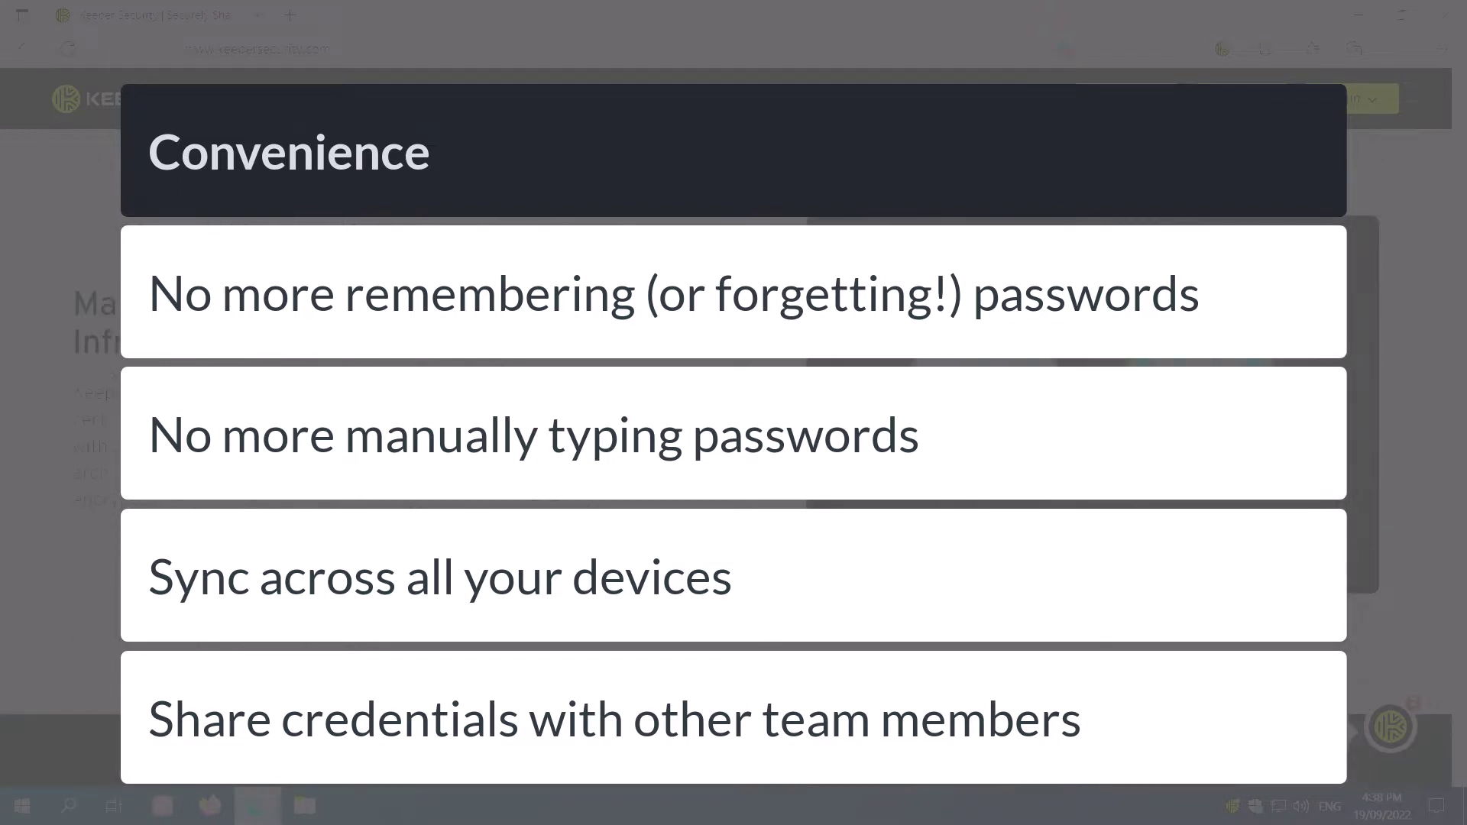
pyautogui.scroll(-6, 734, 459)
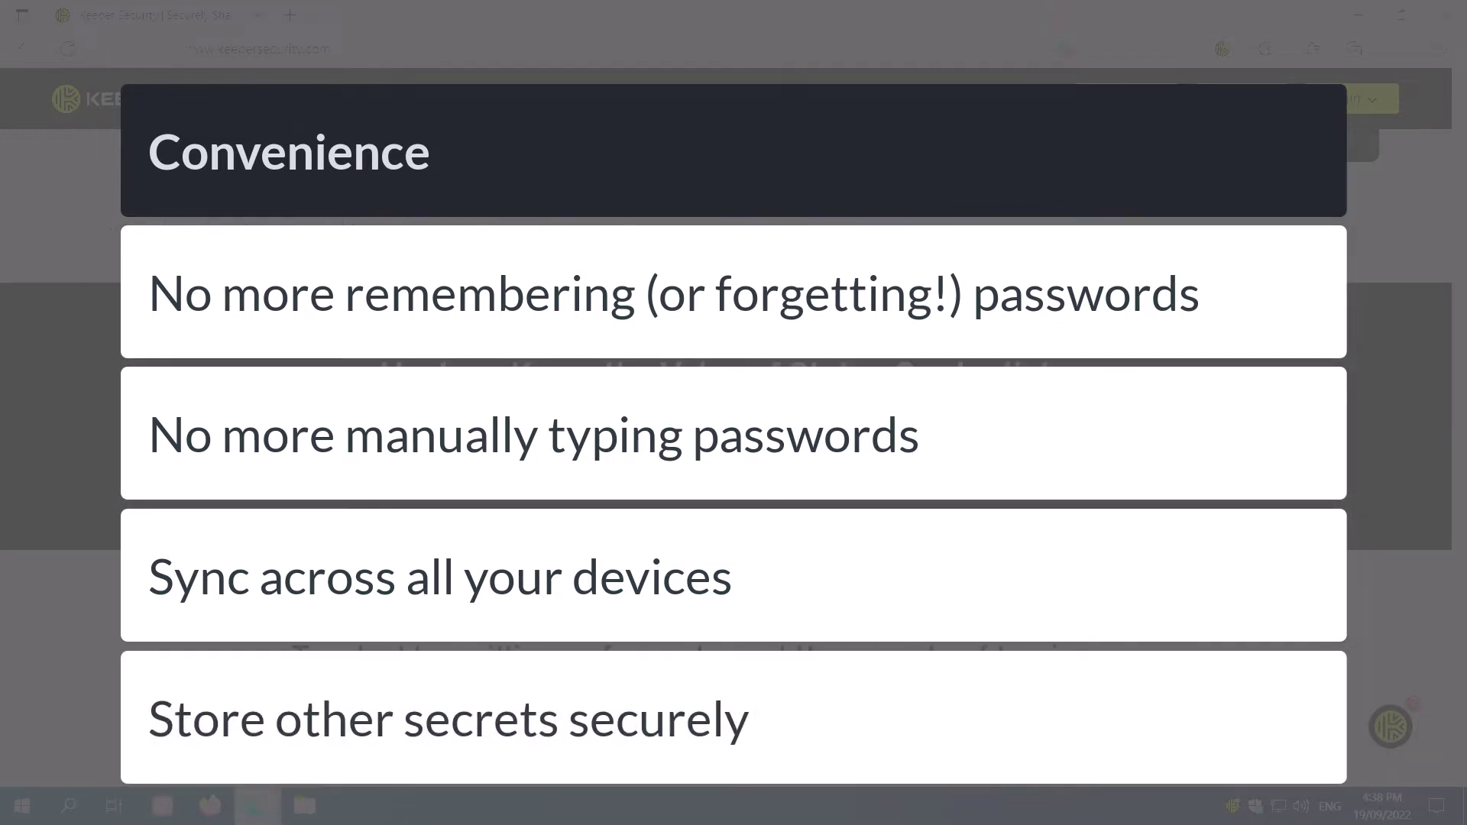
pyautogui.scroll(-4, 733, 459)
pyautogui.scroll(-2, 733, 458)
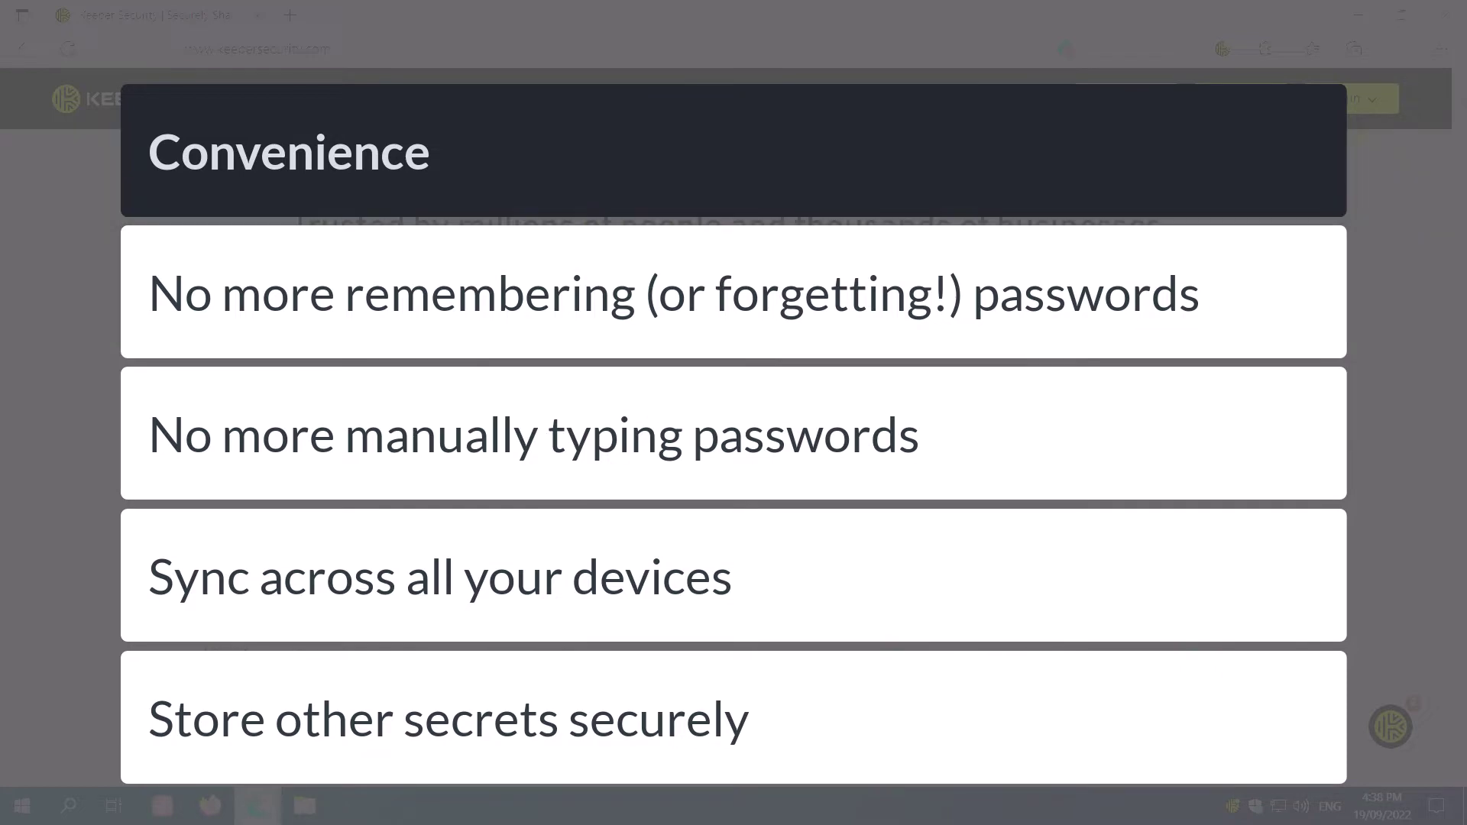
pyautogui.scroll(-3, 734, 459)
pyautogui.scroll(-5, 733, 459)
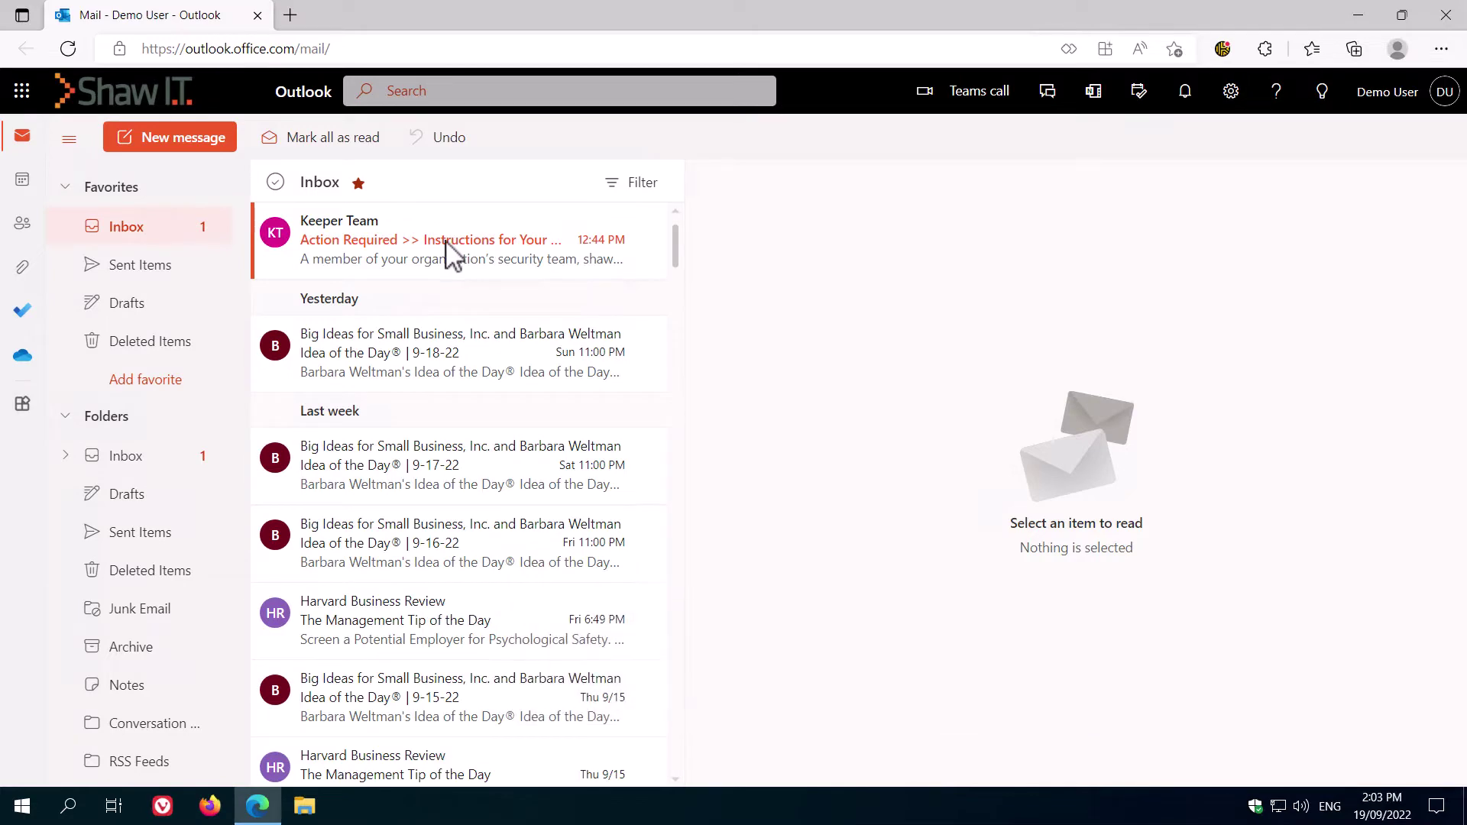
# Open the Keeper Team 'Action Required' account setup email in the Inbox
pyautogui.click(452, 255)
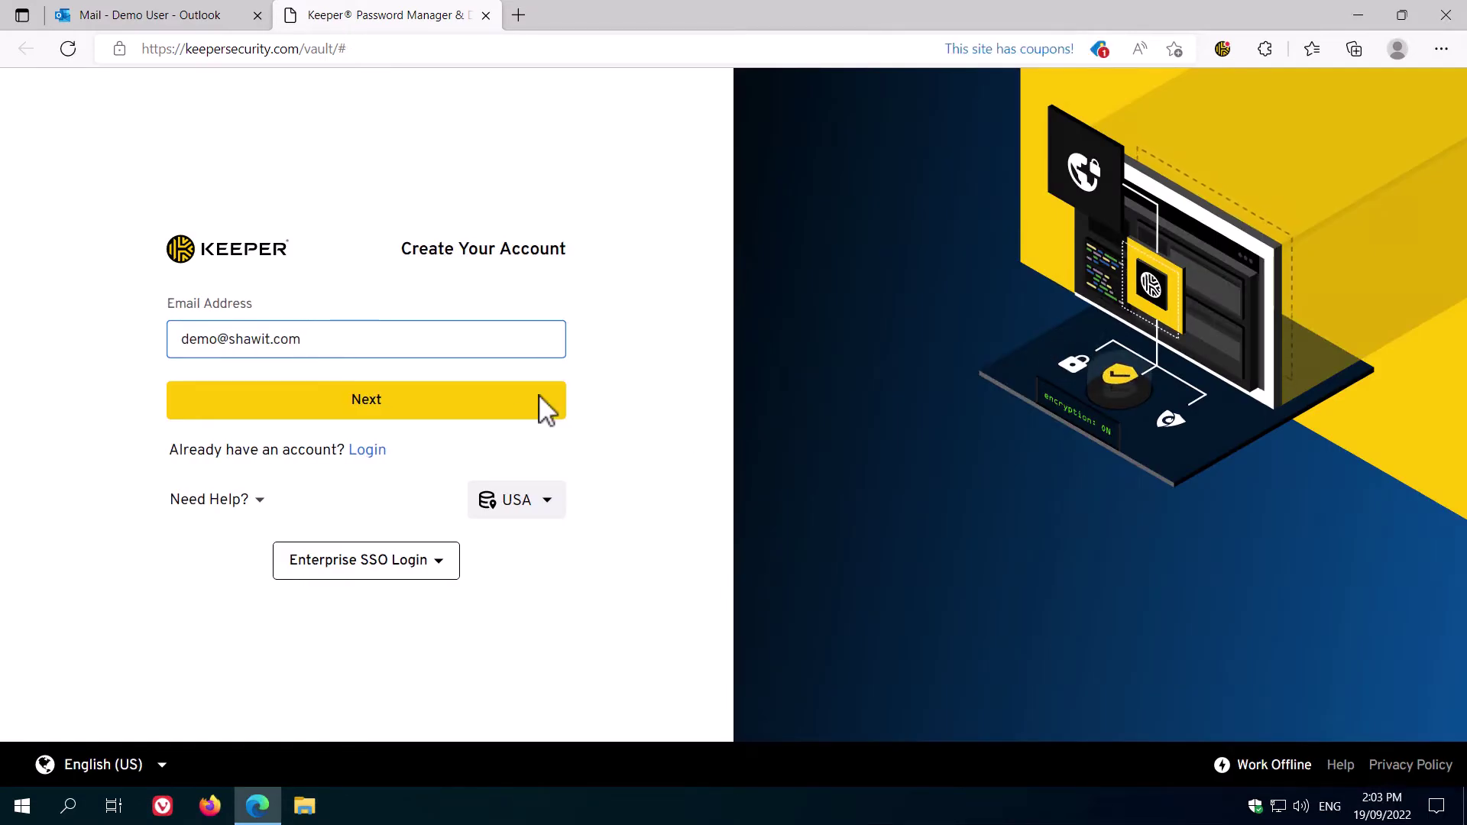
# Continue with the prefilled email, enter and confirm a master password, and accept the Terms of Use
pyautogui.click(315, 413)
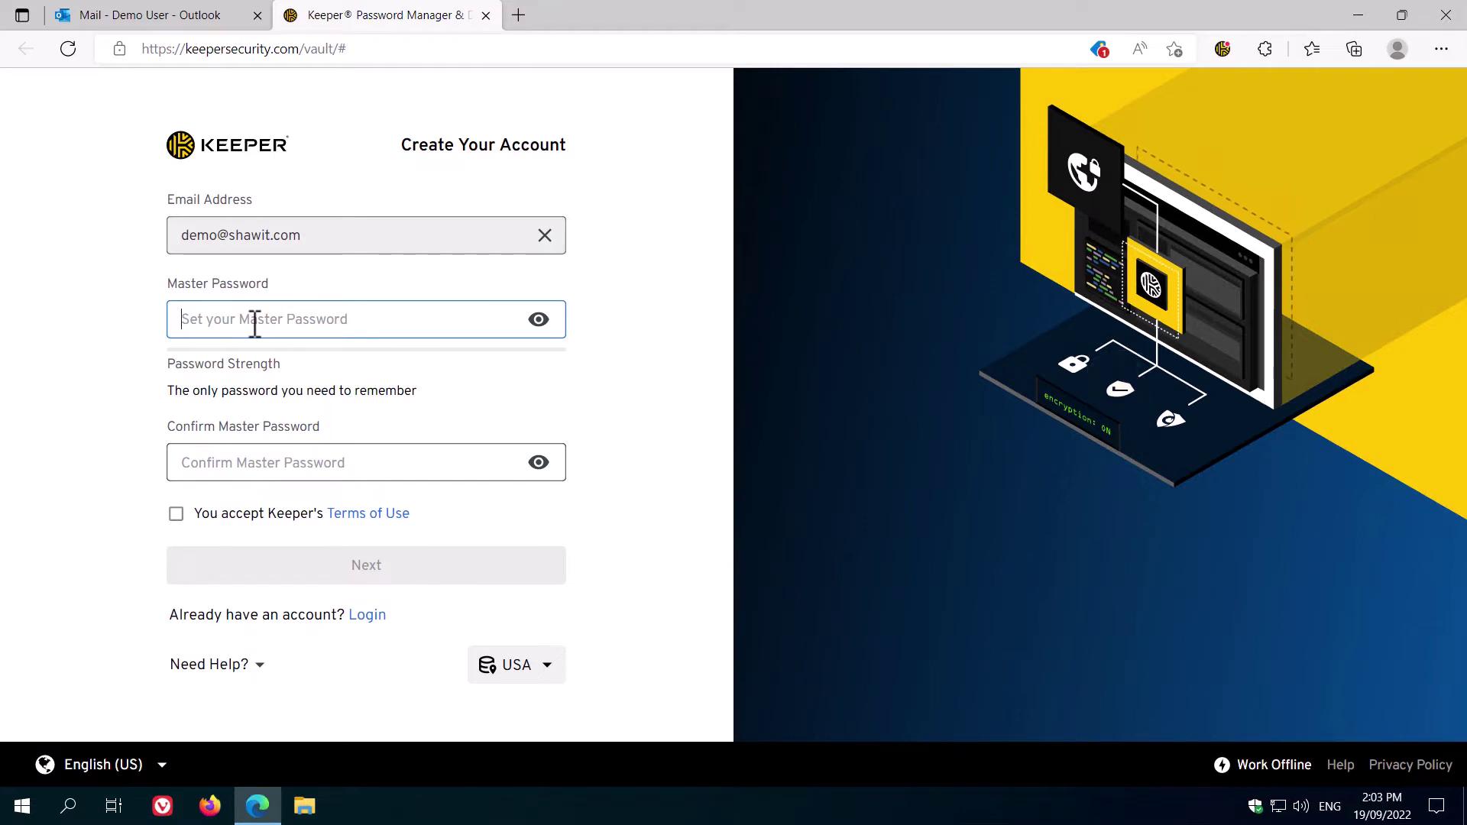
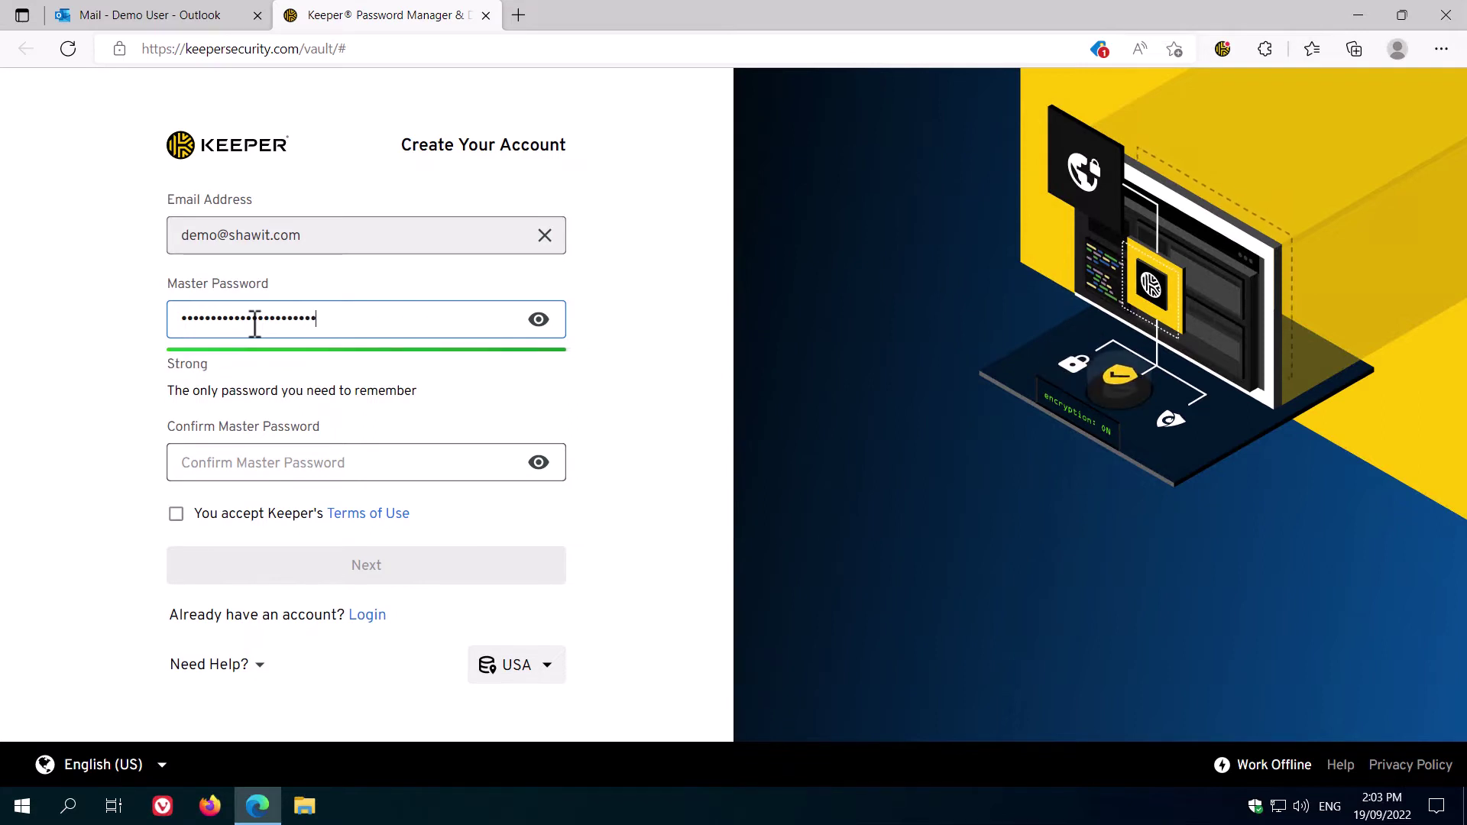
pyautogui.click(269, 462)
pyautogui.write('***')
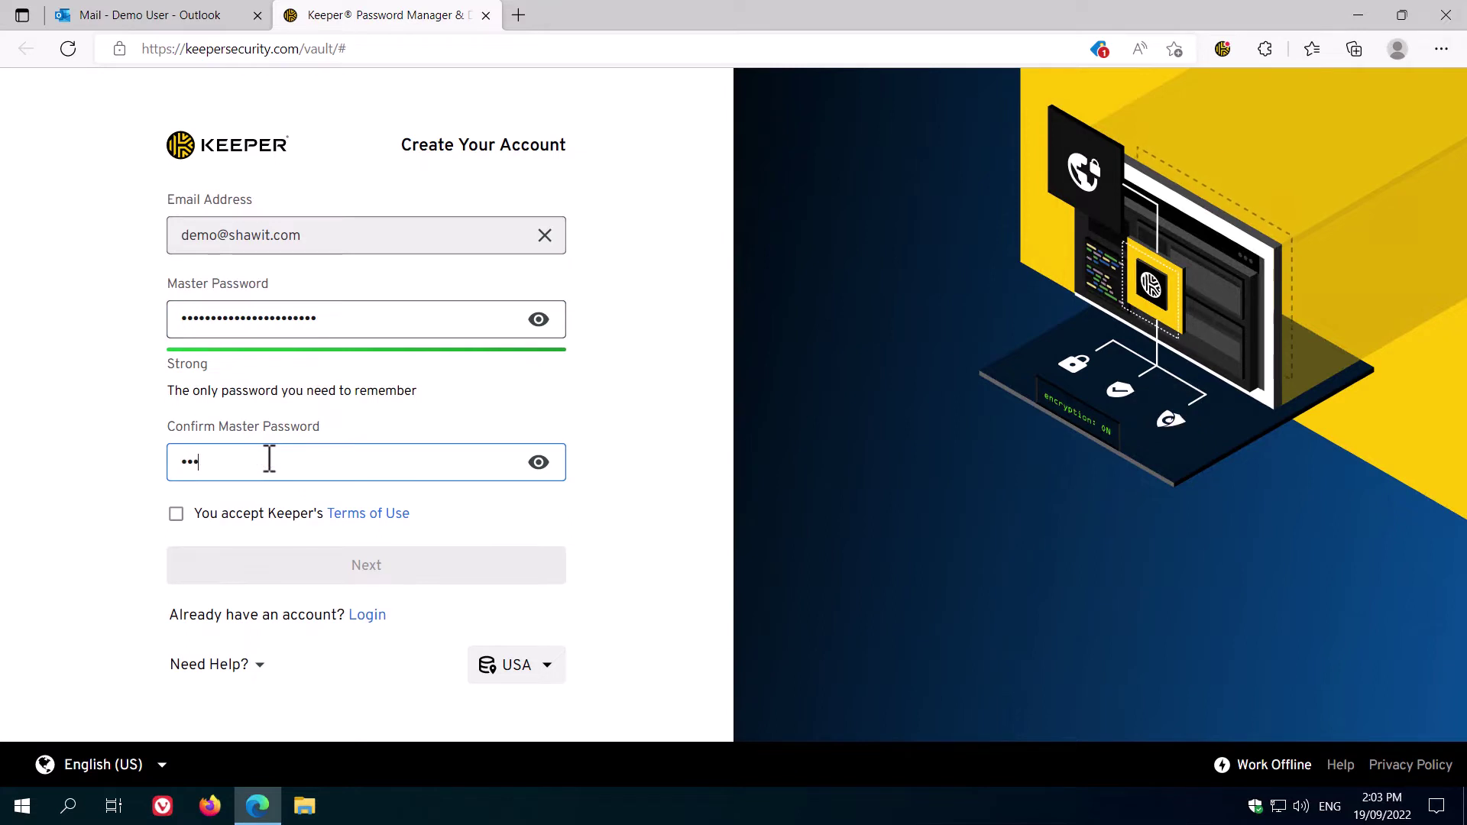
pyautogui.write('******')
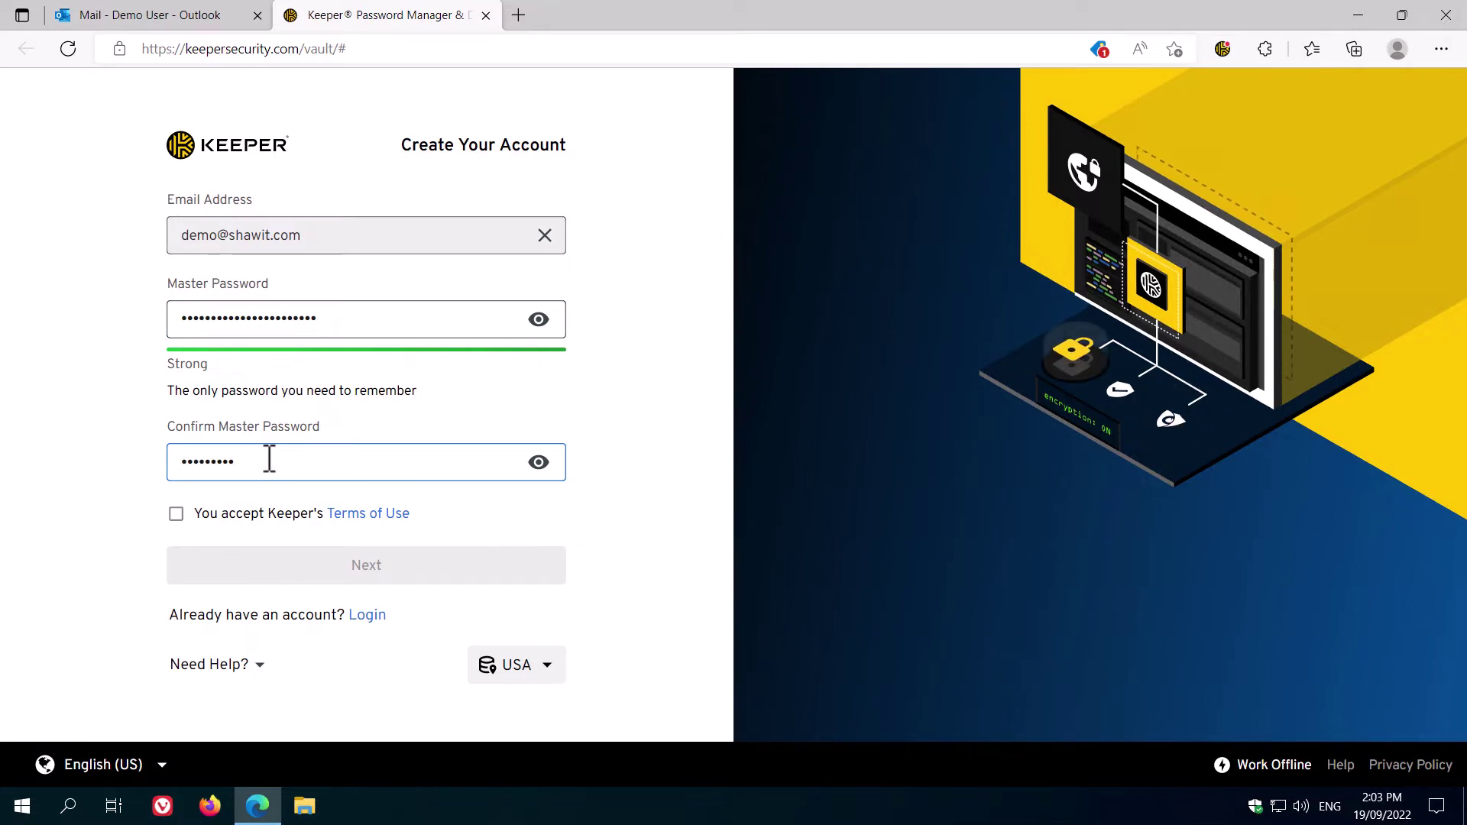
pyautogui.write('***')
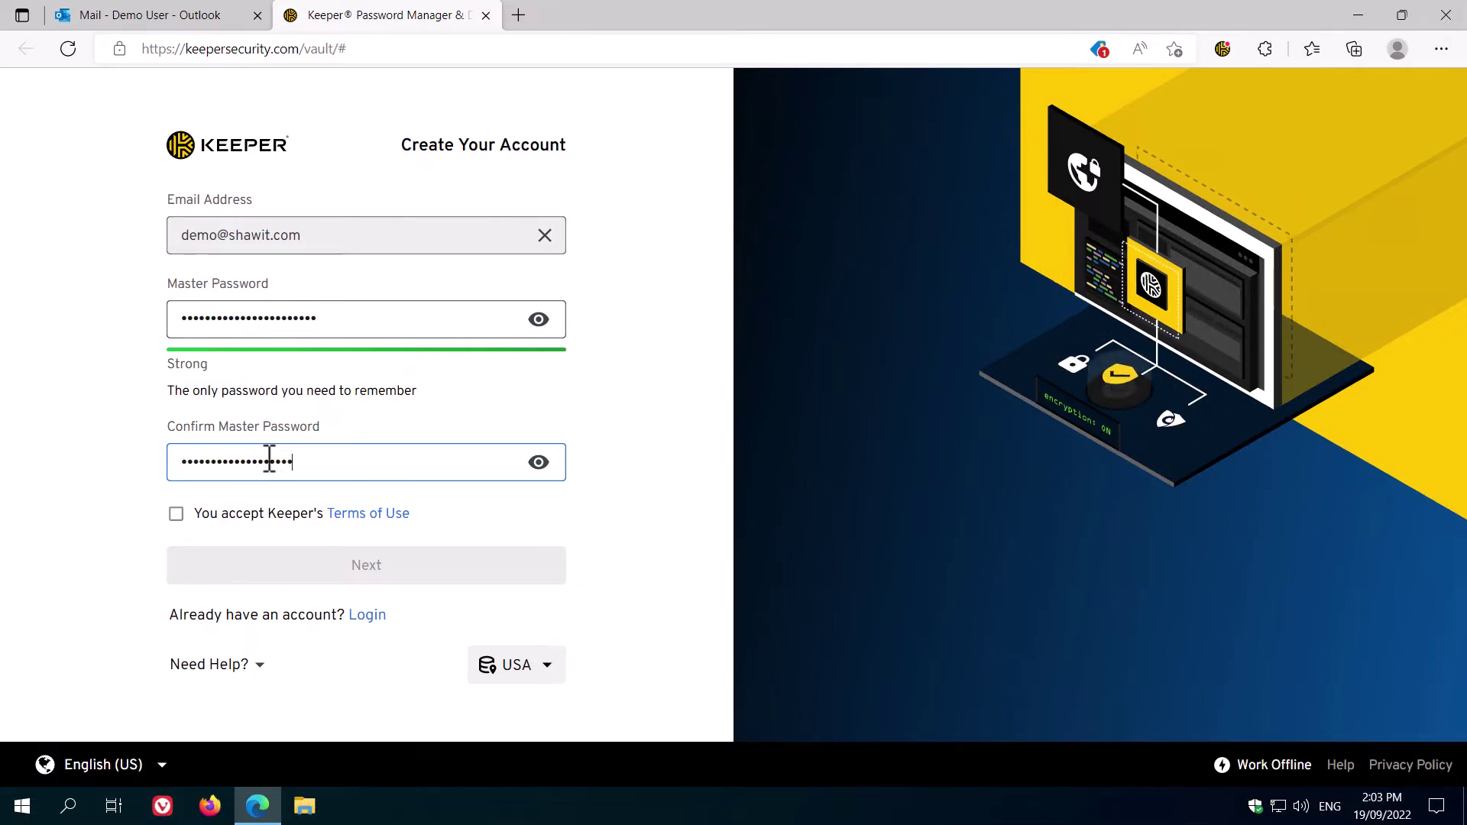
pyautogui.write('*')
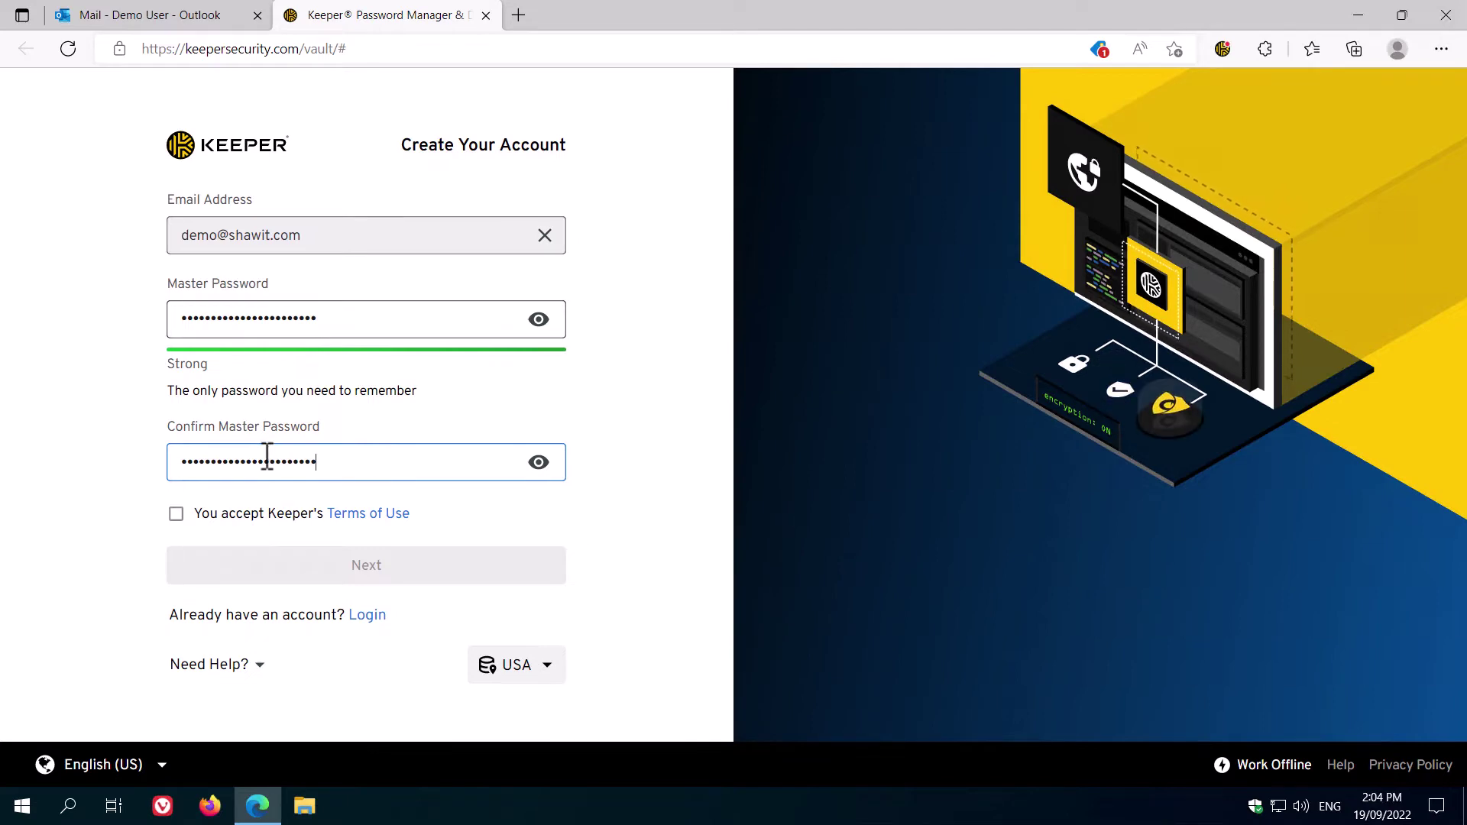
pyautogui.click(181, 520)
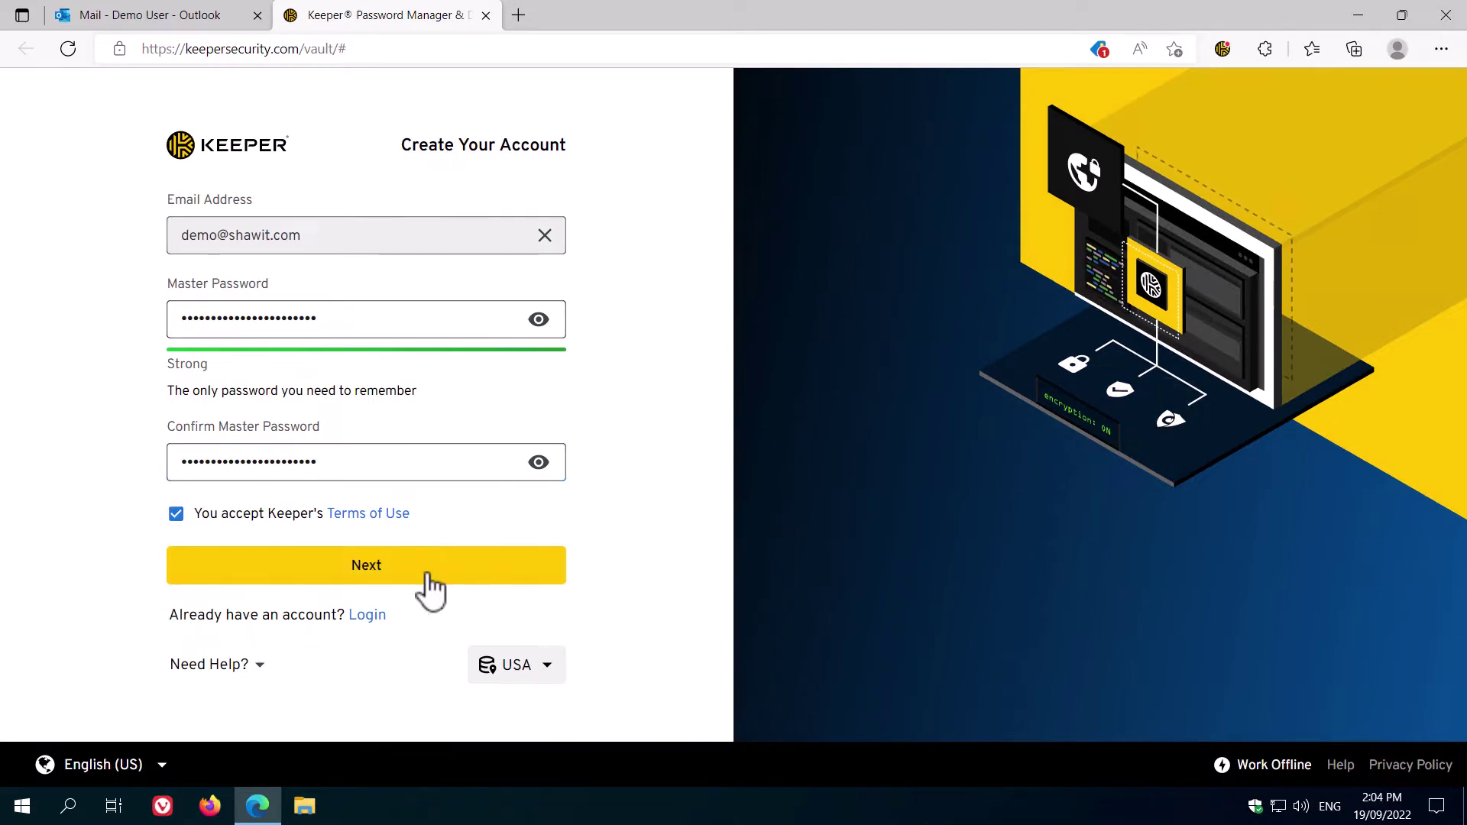
pyautogui.click(366, 565)
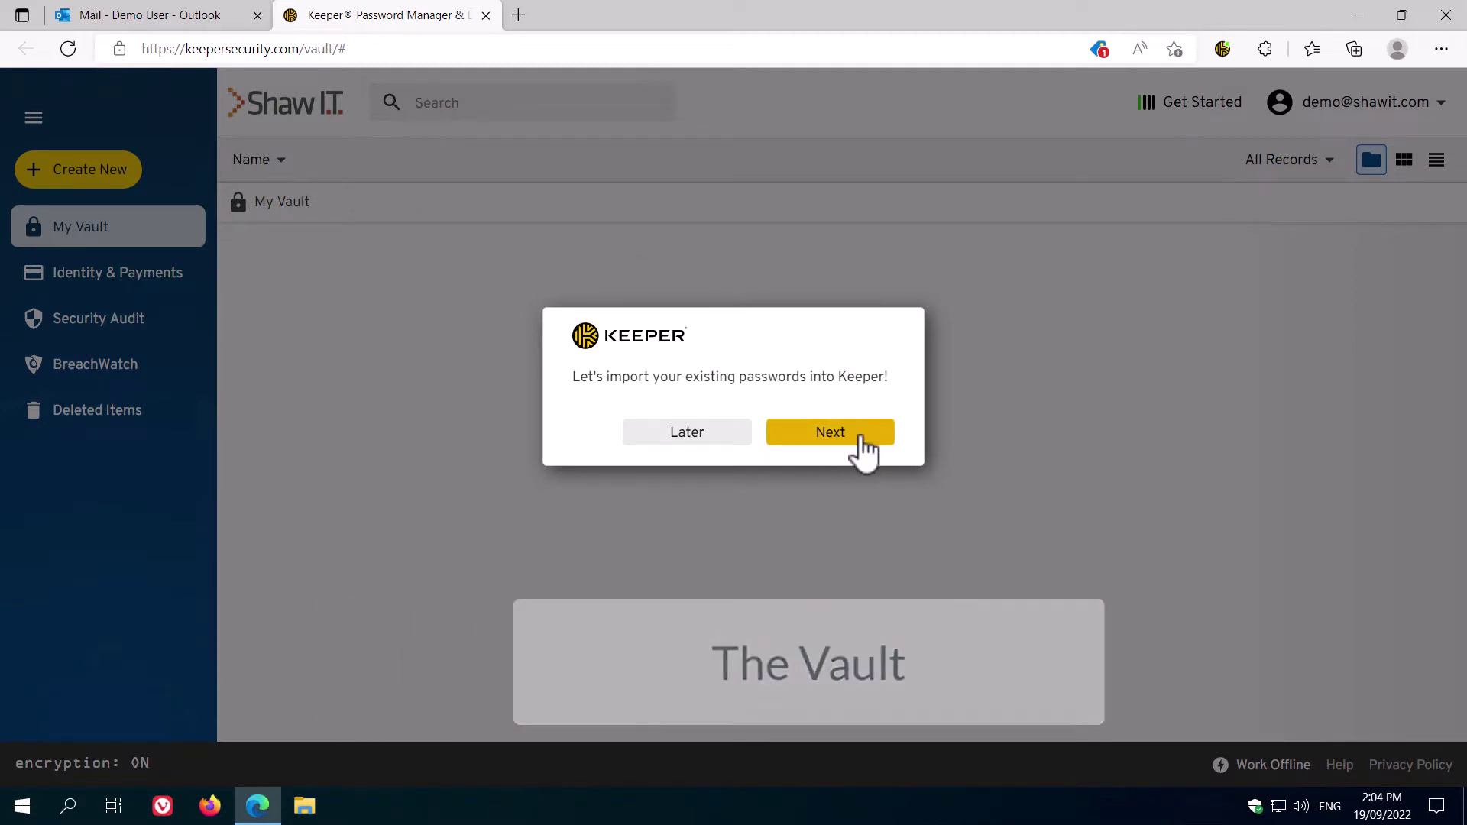
# Postpone password import, skip the first record and payment card, then begin two-factor setup
pyautogui.click(672, 436)
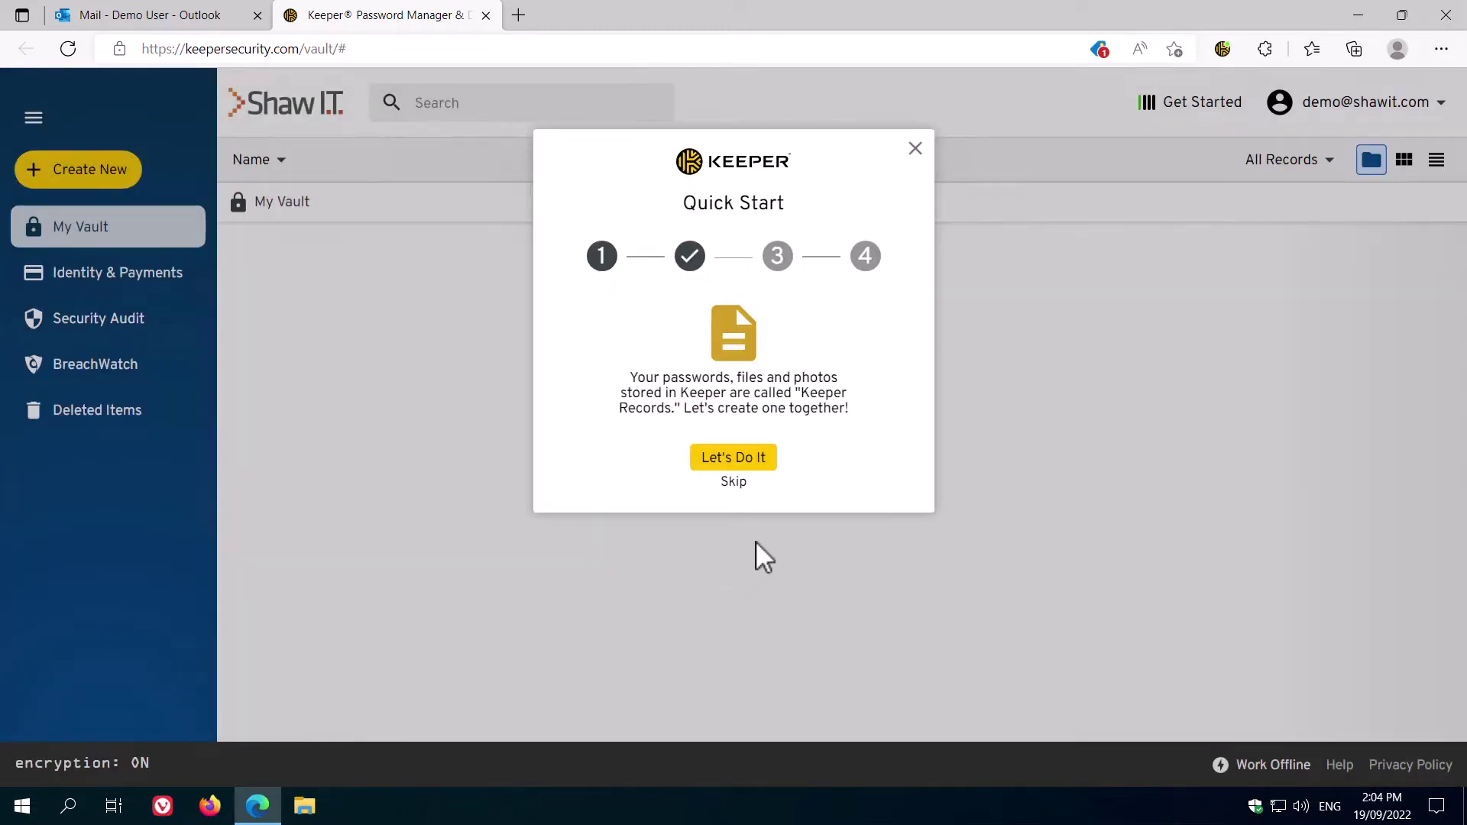
pyautogui.click(730, 463)
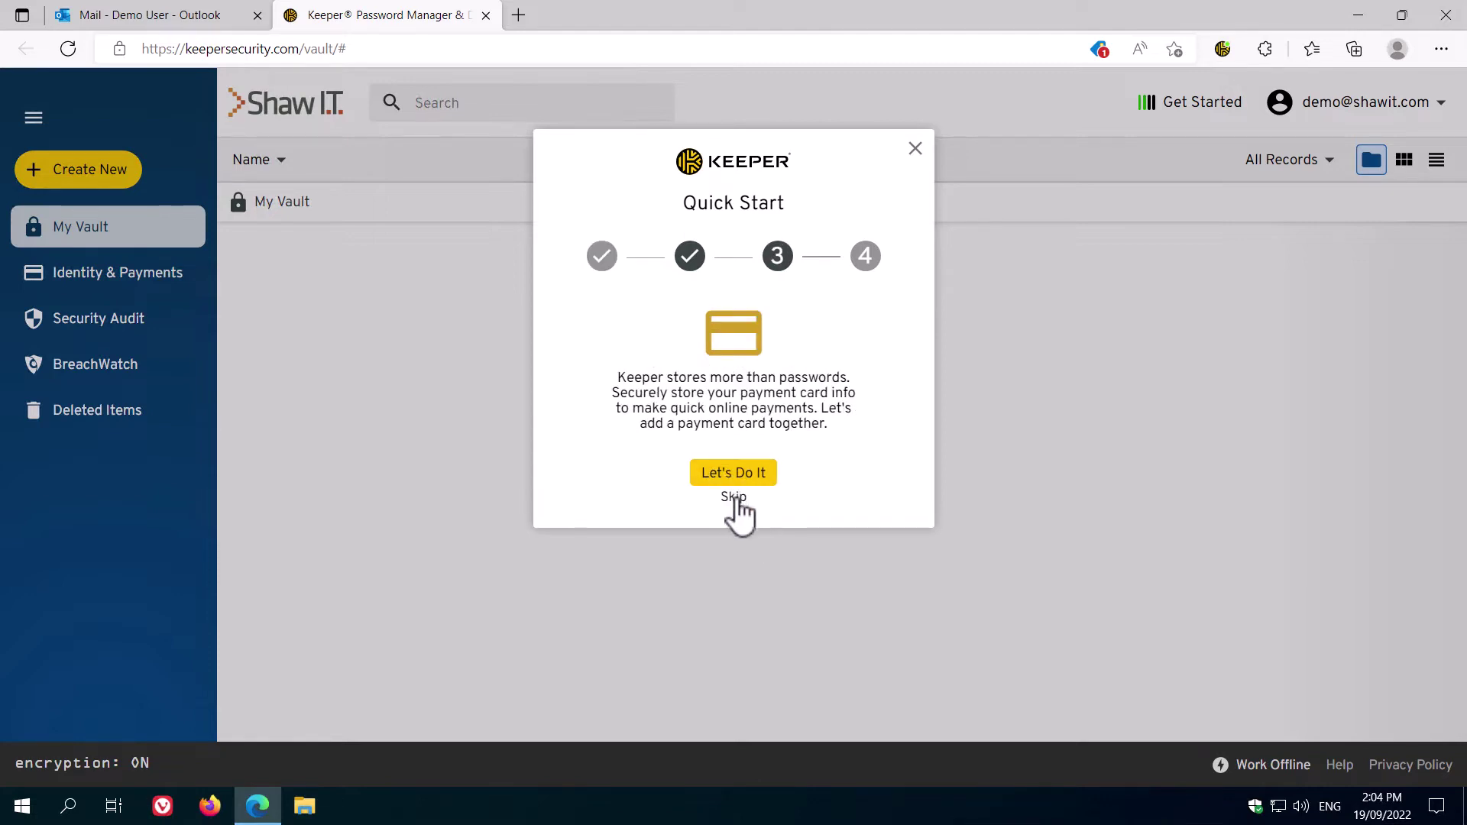
pyautogui.click(733, 498)
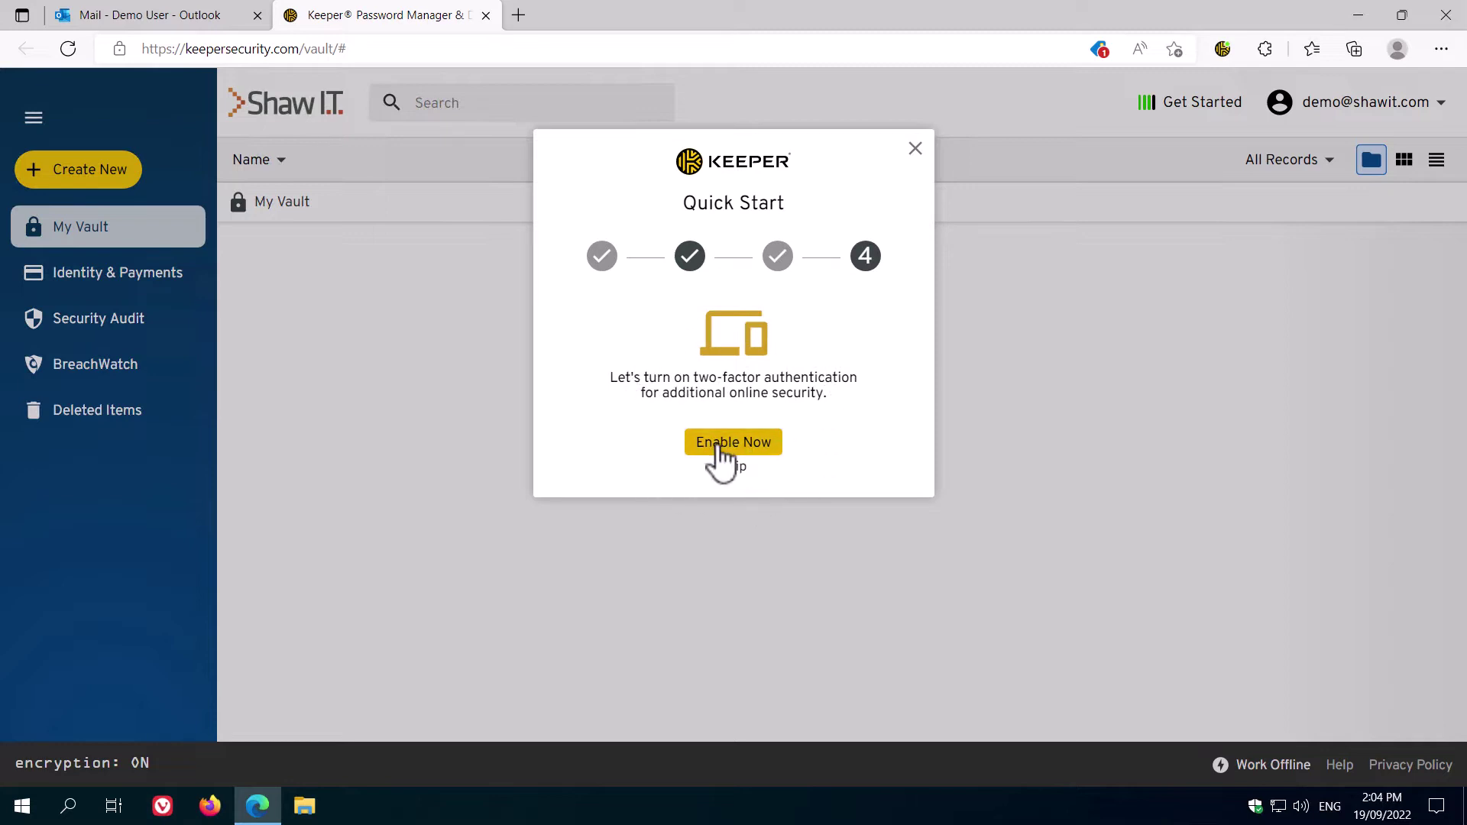
pyautogui.click(732, 457)
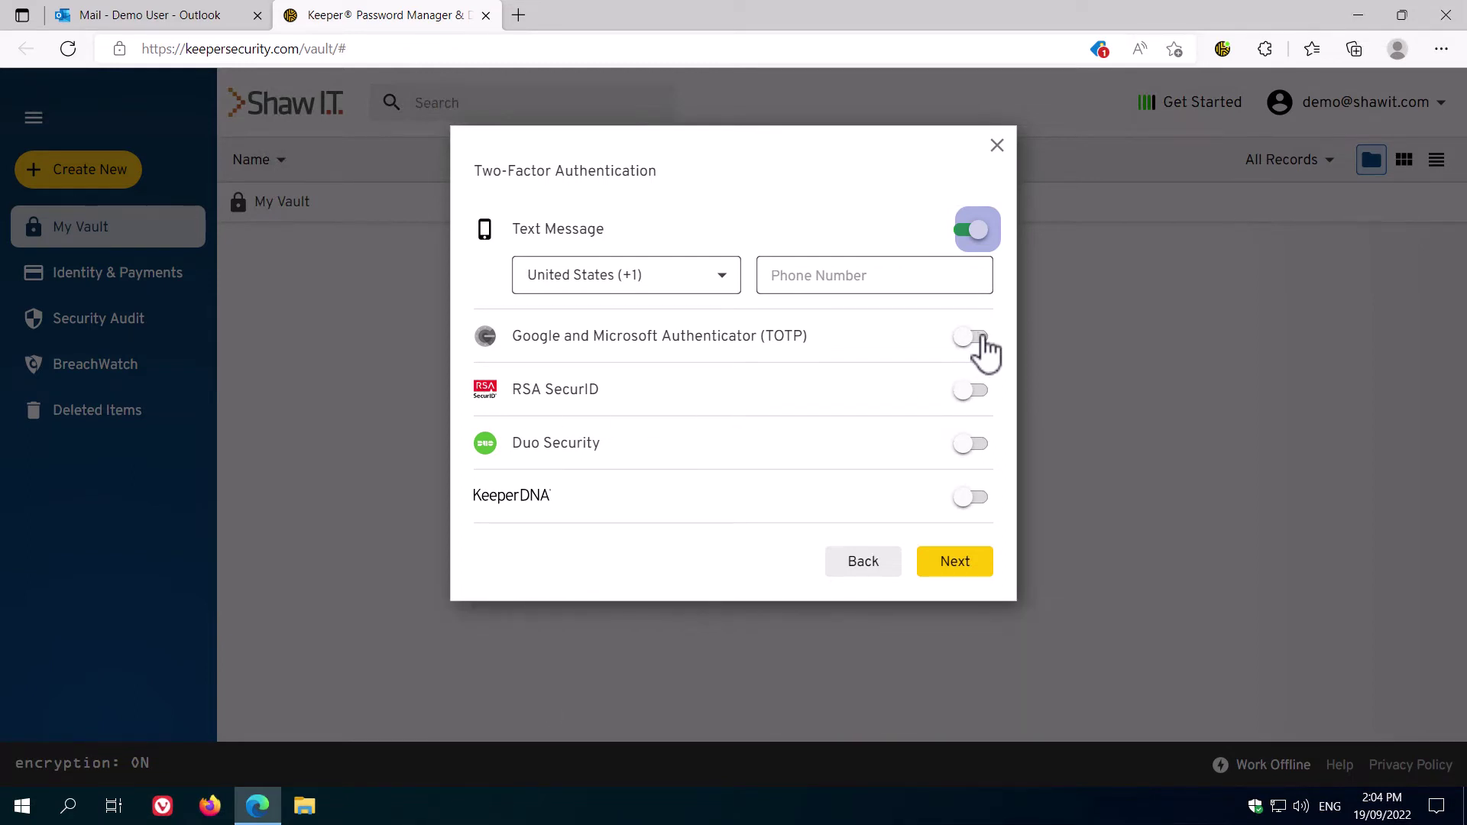
# Enable Google and Microsoft Authenticator (TOTP), enter the verification code, and require 2FA every 30 days
pyautogui.click(983, 340)
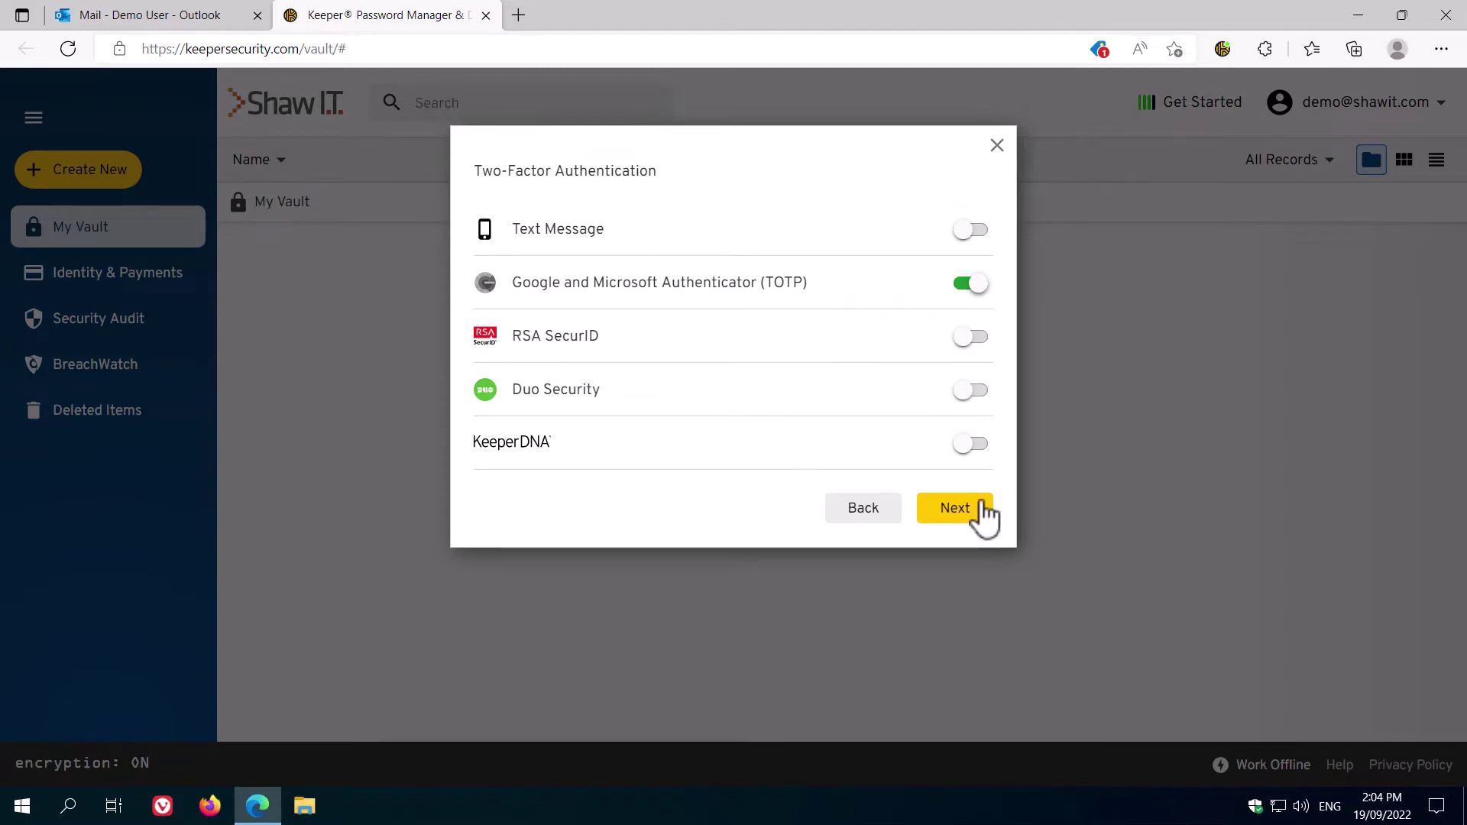
pyautogui.click(955, 508)
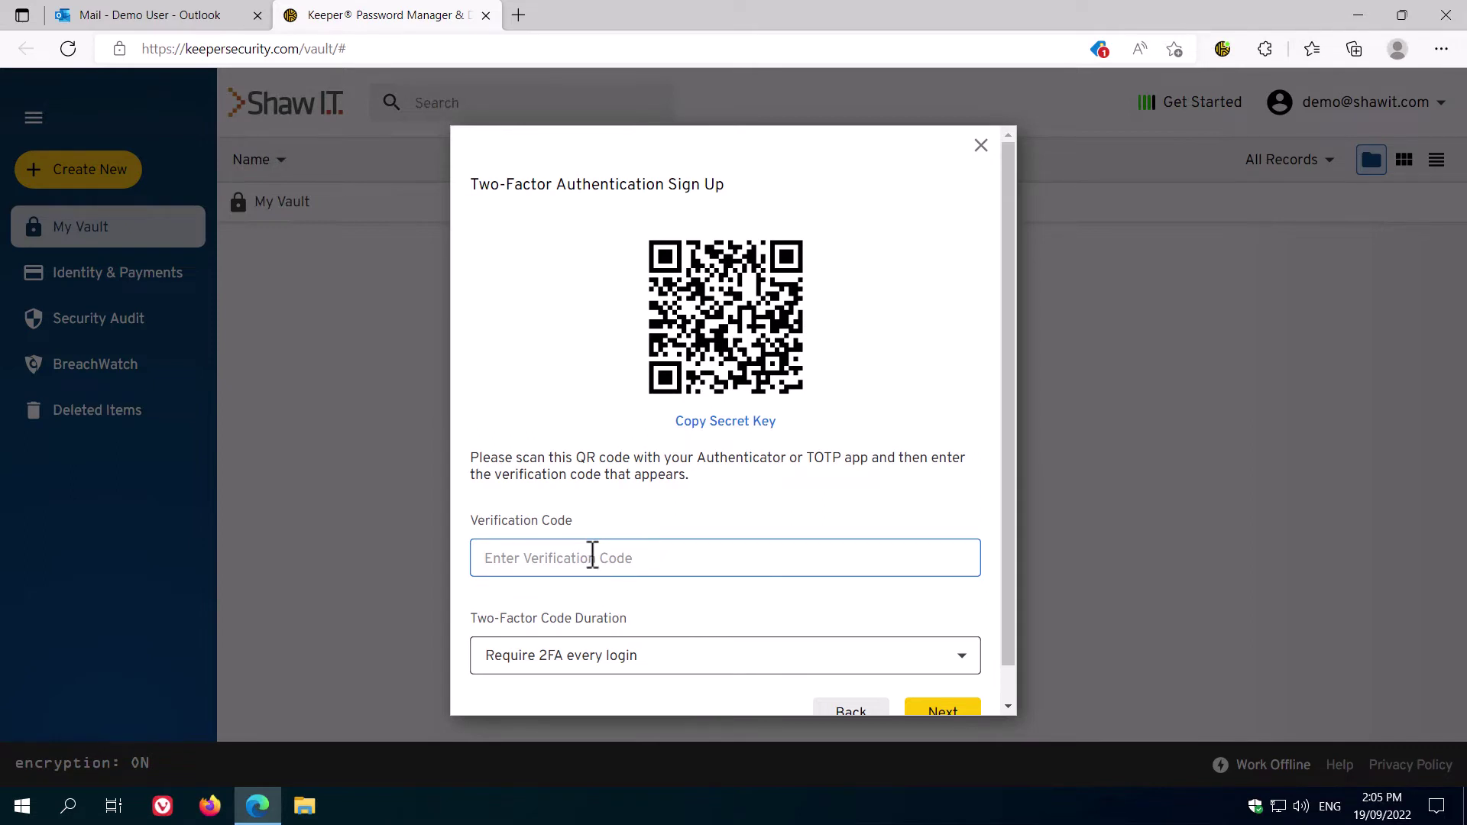
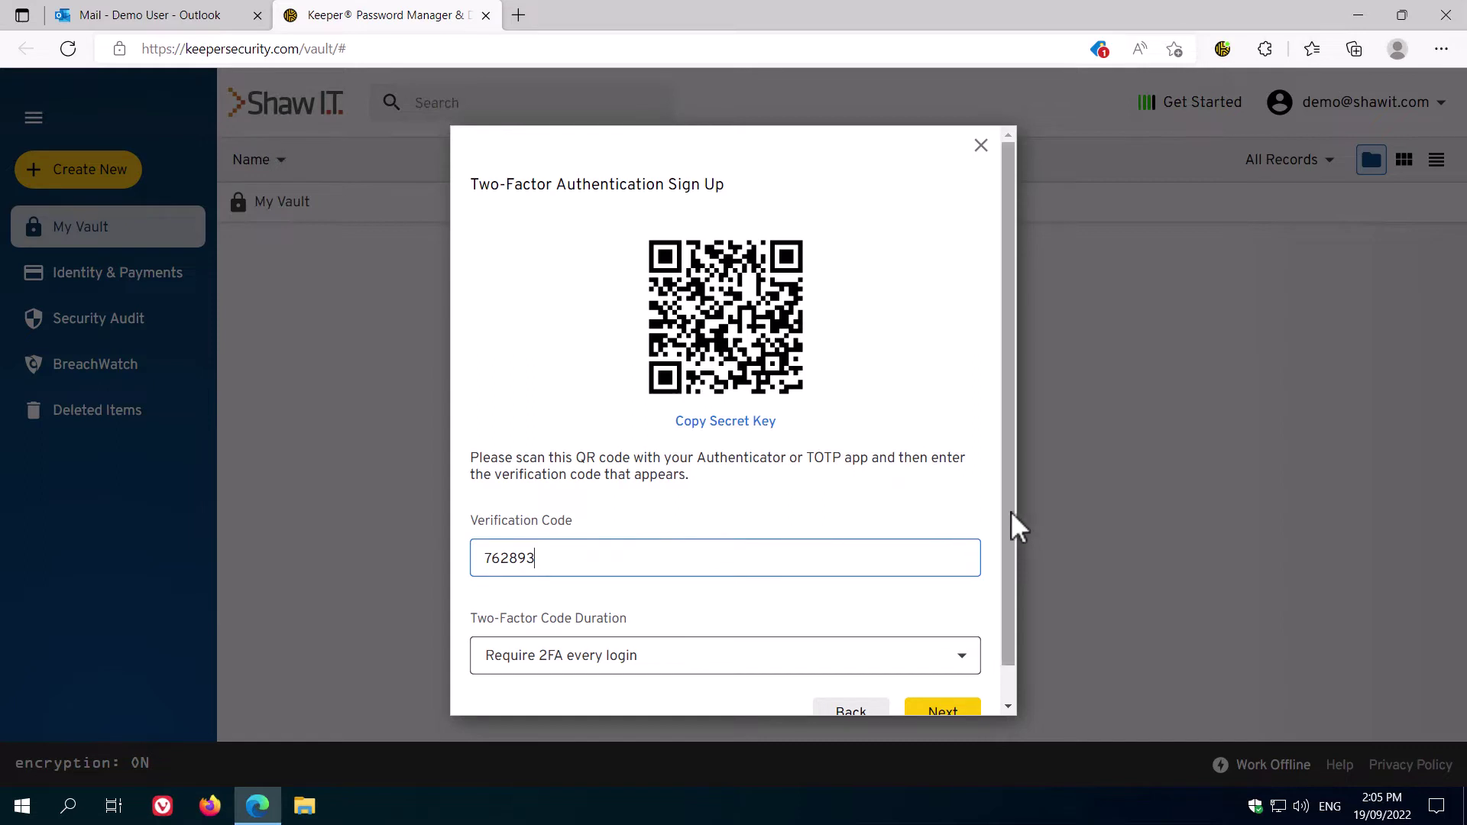
pyautogui.scroll(-1, 1015, 527)
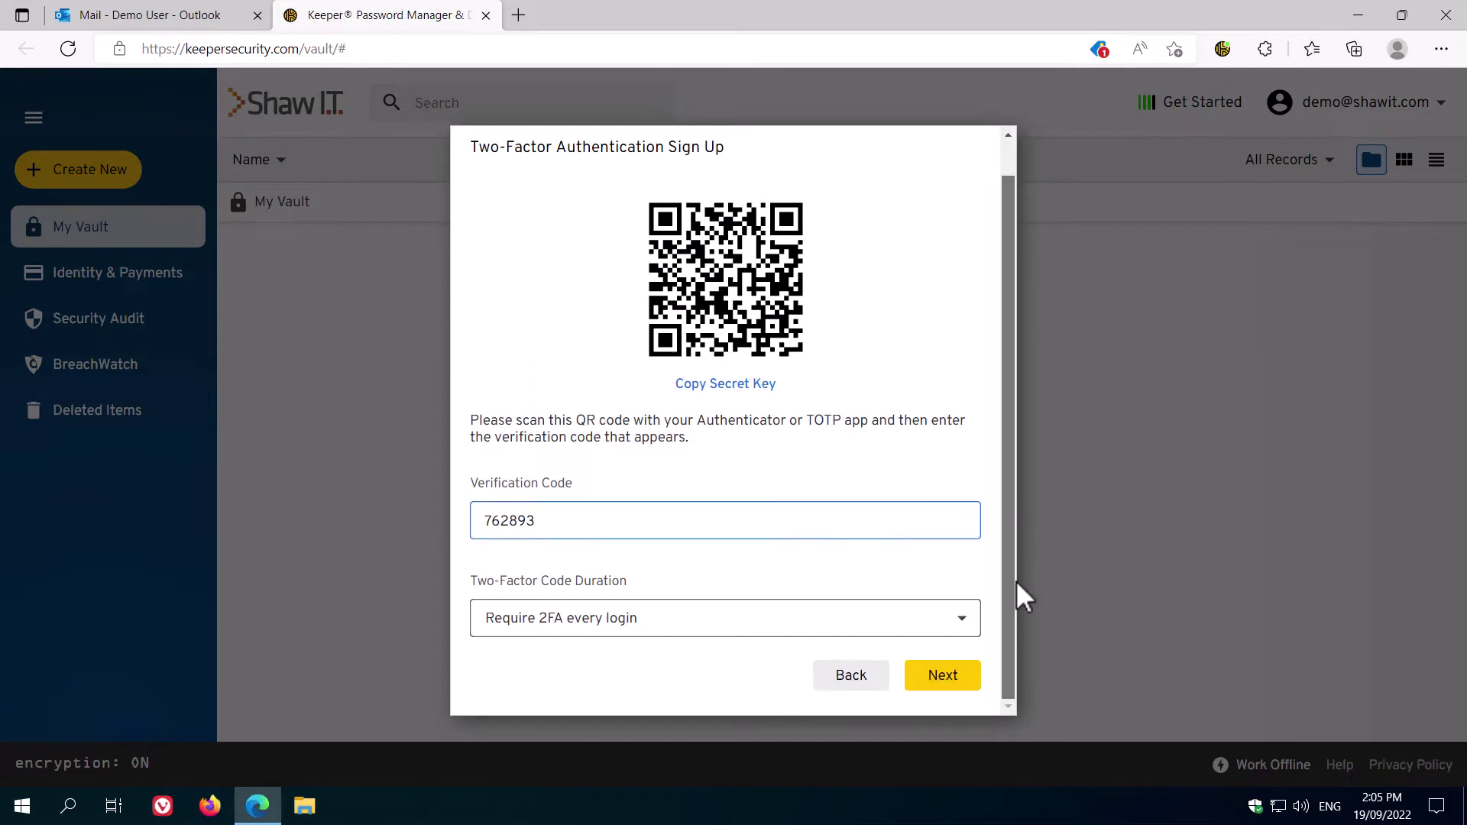
pyautogui.click(574, 633)
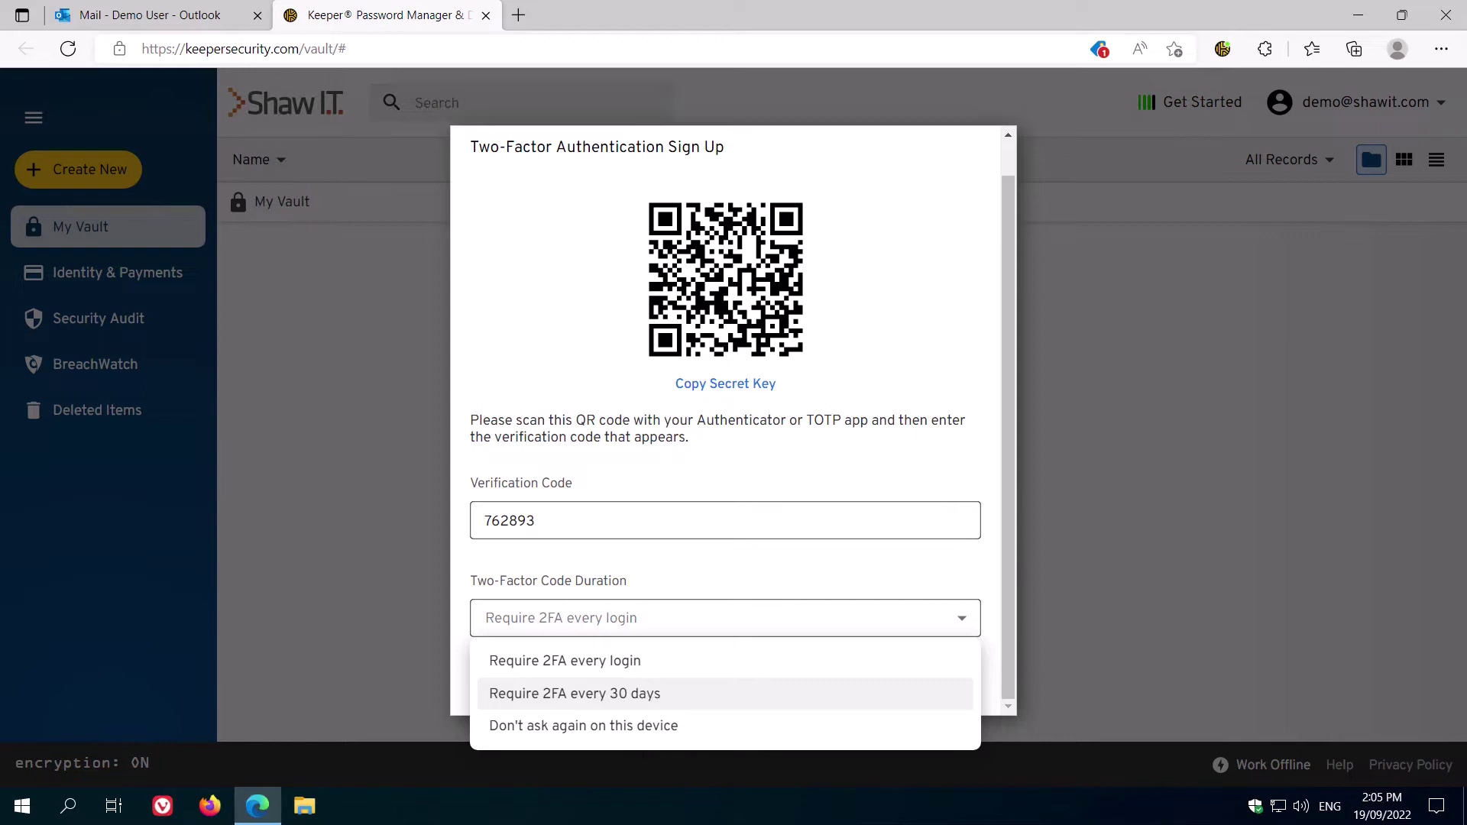
pyautogui.click(592, 693)
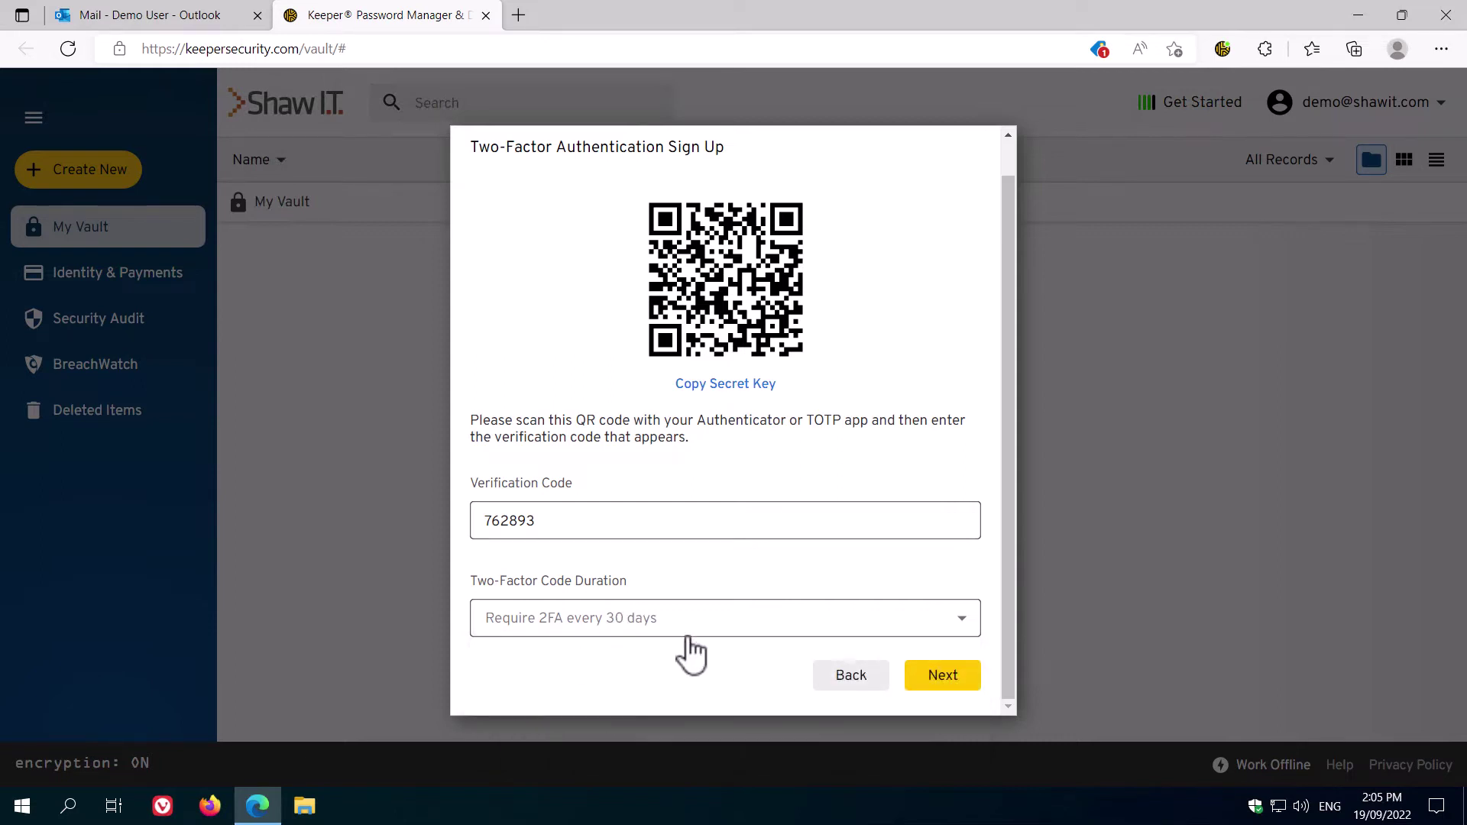
pyautogui.click(954, 680)
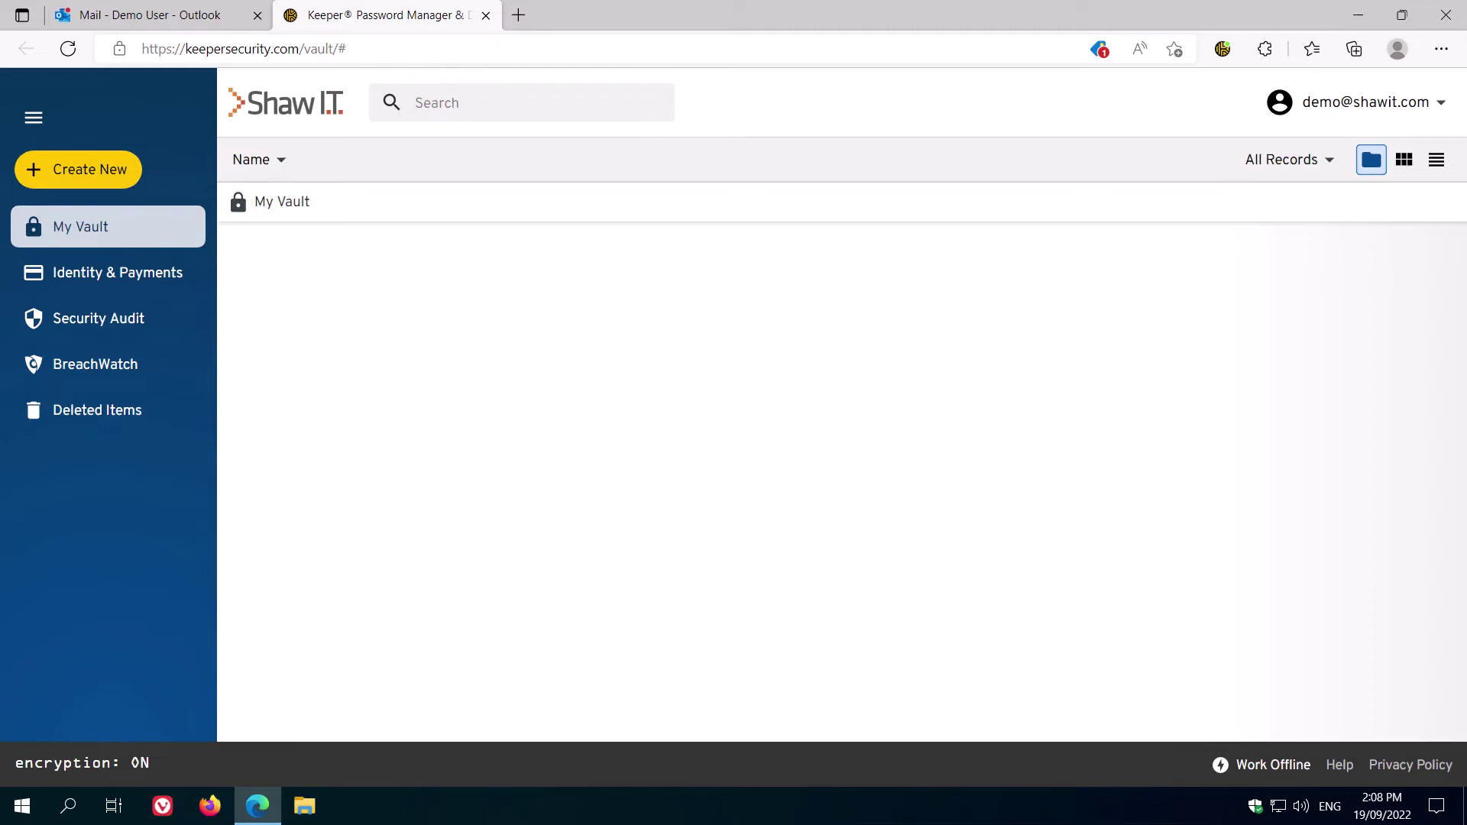
# Show the Import options in the Other section of Keeper's Settings
pyautogui.click(1406, 107)
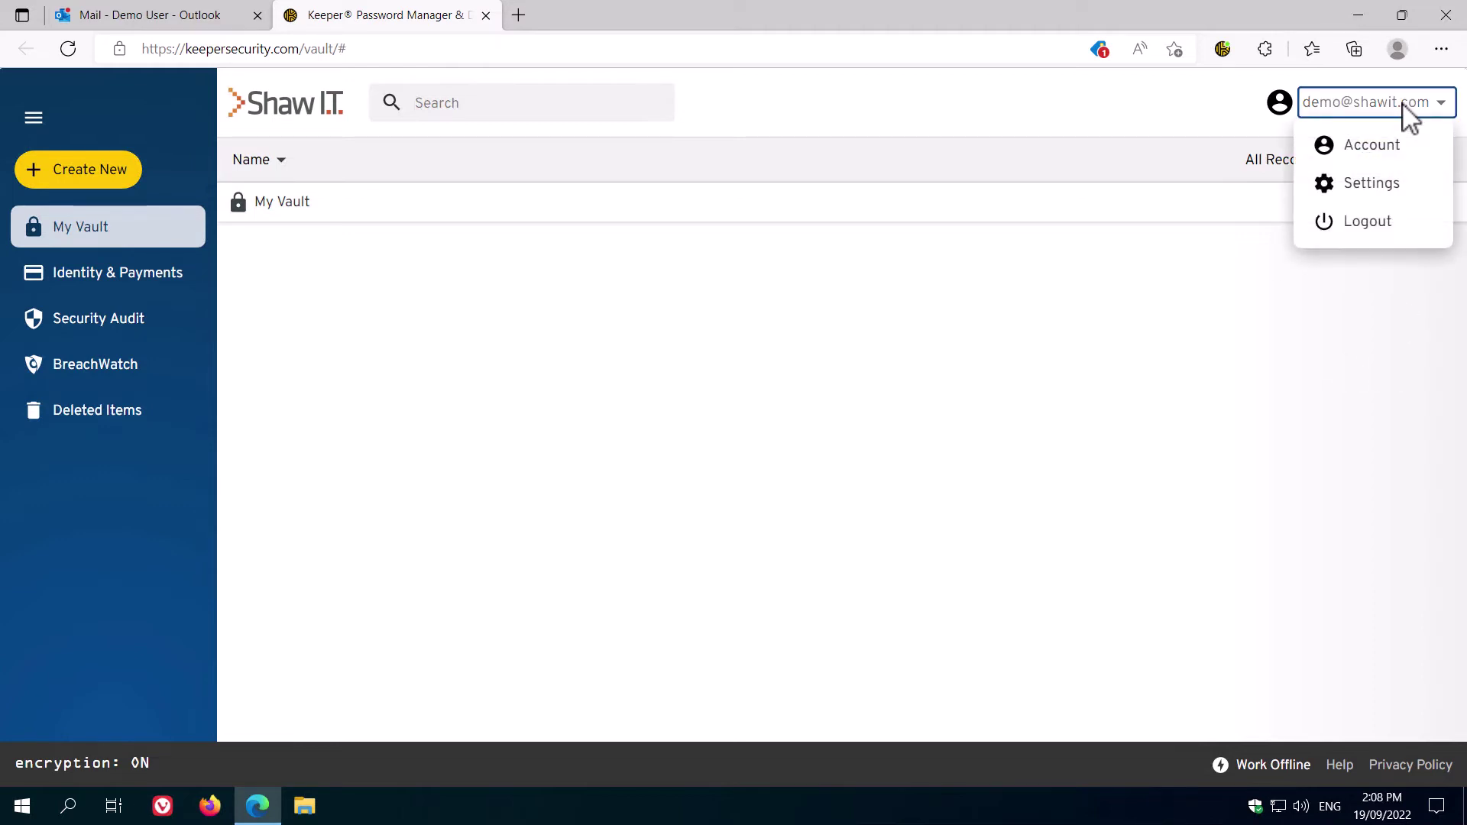
pyautogui.click(1367, 183)
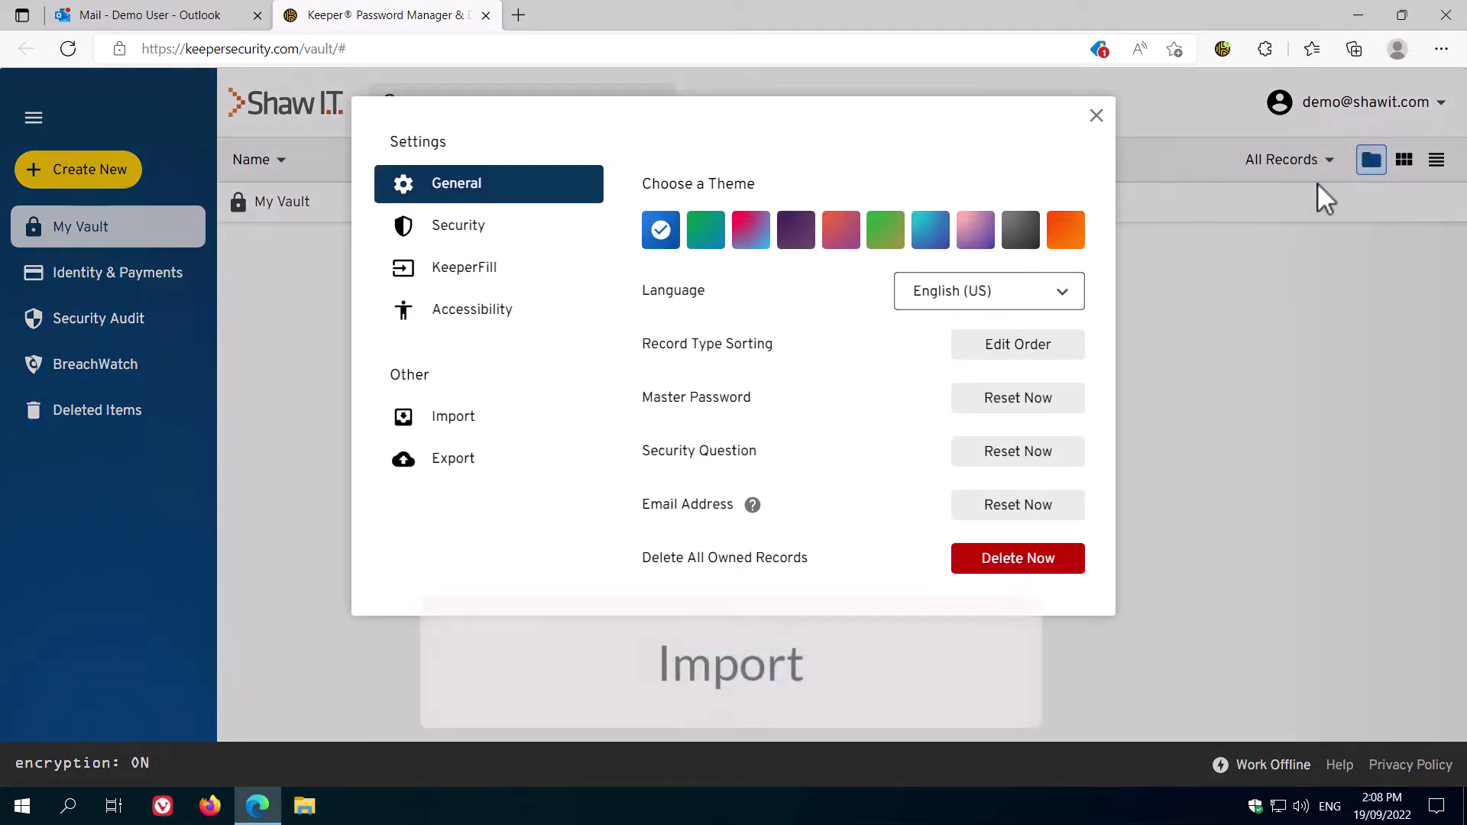
pyautogui.click(466, 434)
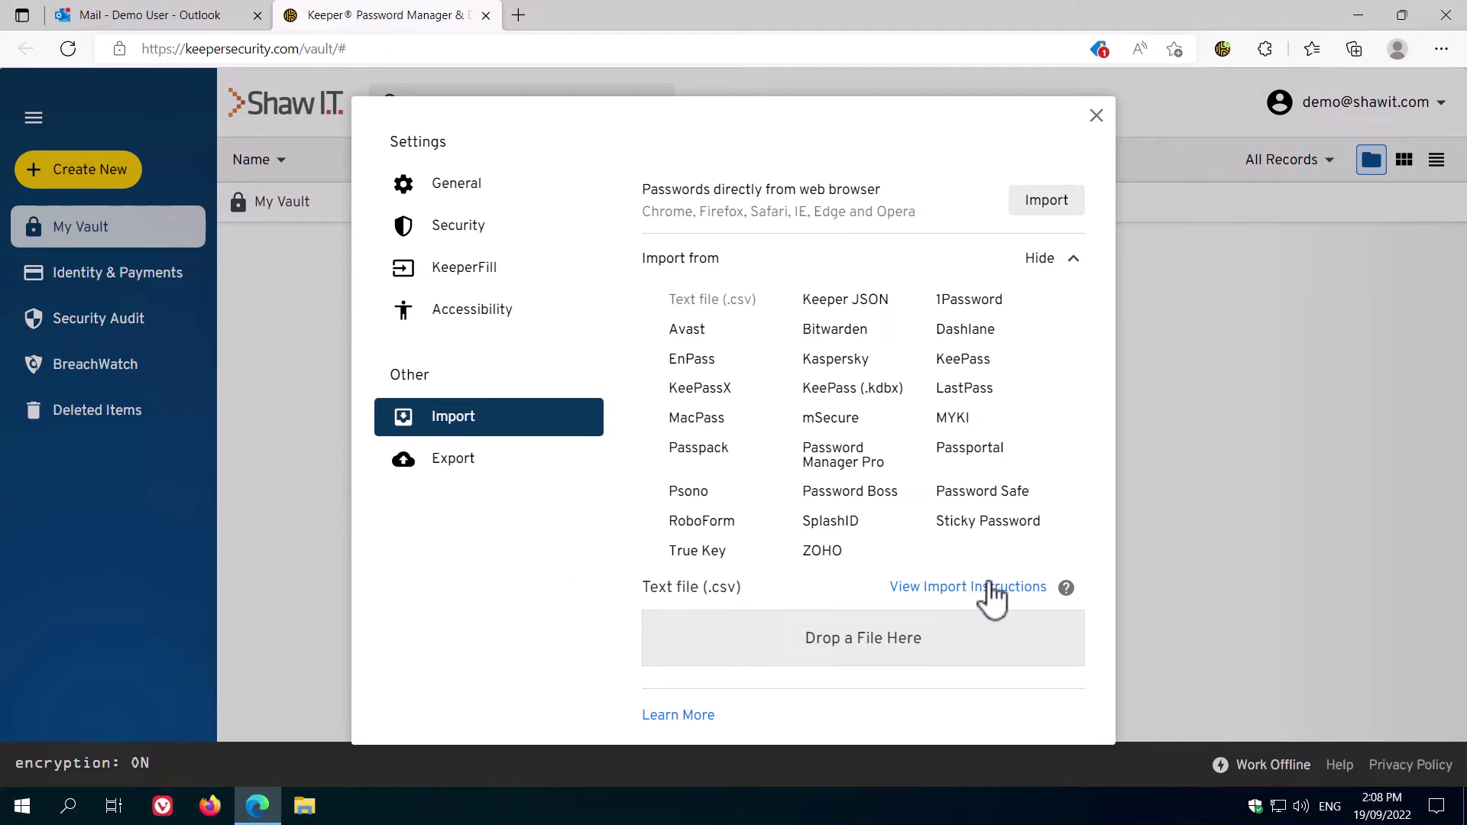
# Install the Keeper Import tool and run it with the copied import code to fetch browser passwords
pyautogui.click(1048, 202)
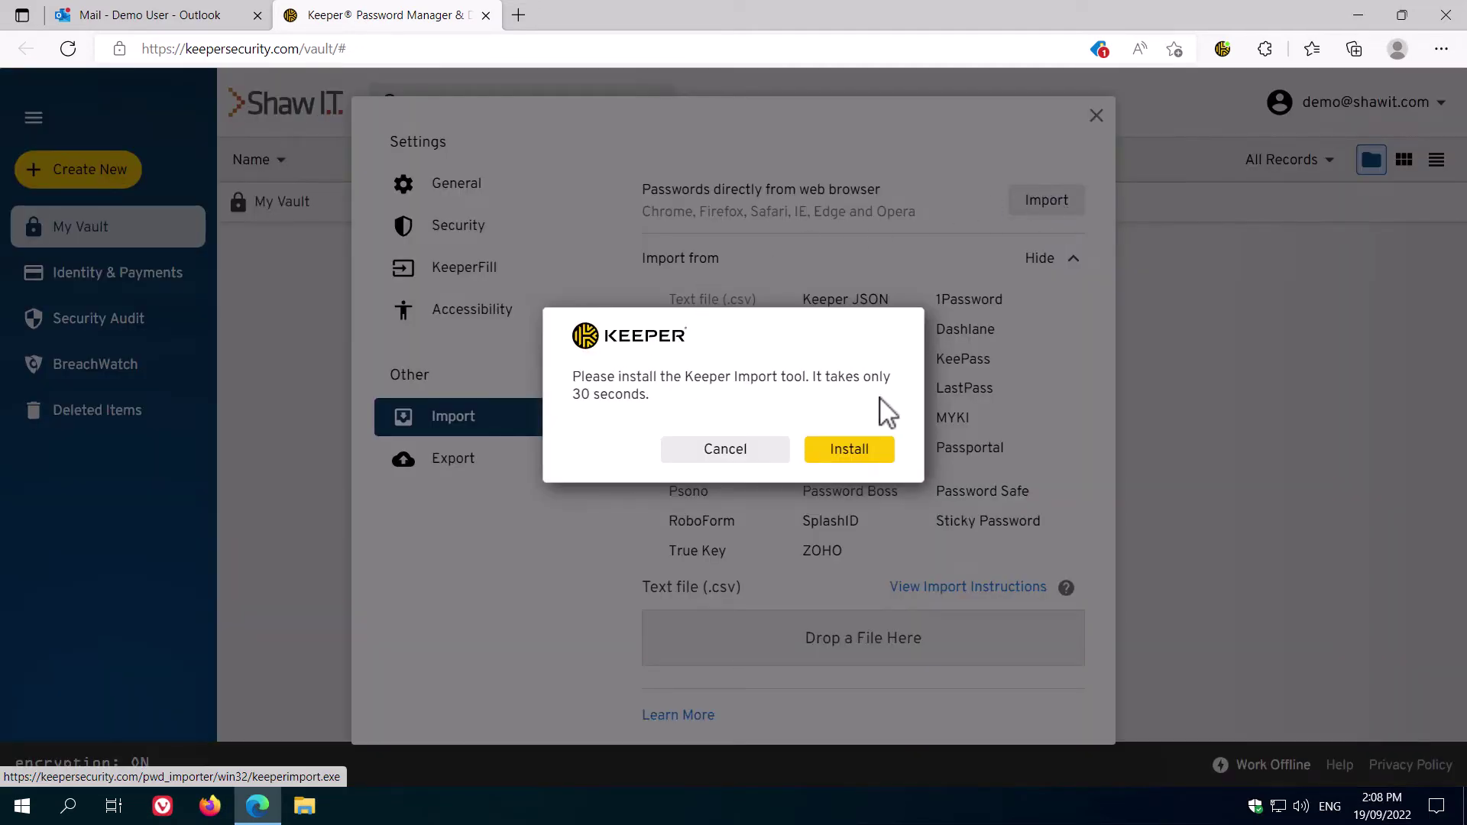
pyautogui.click(847, 452)
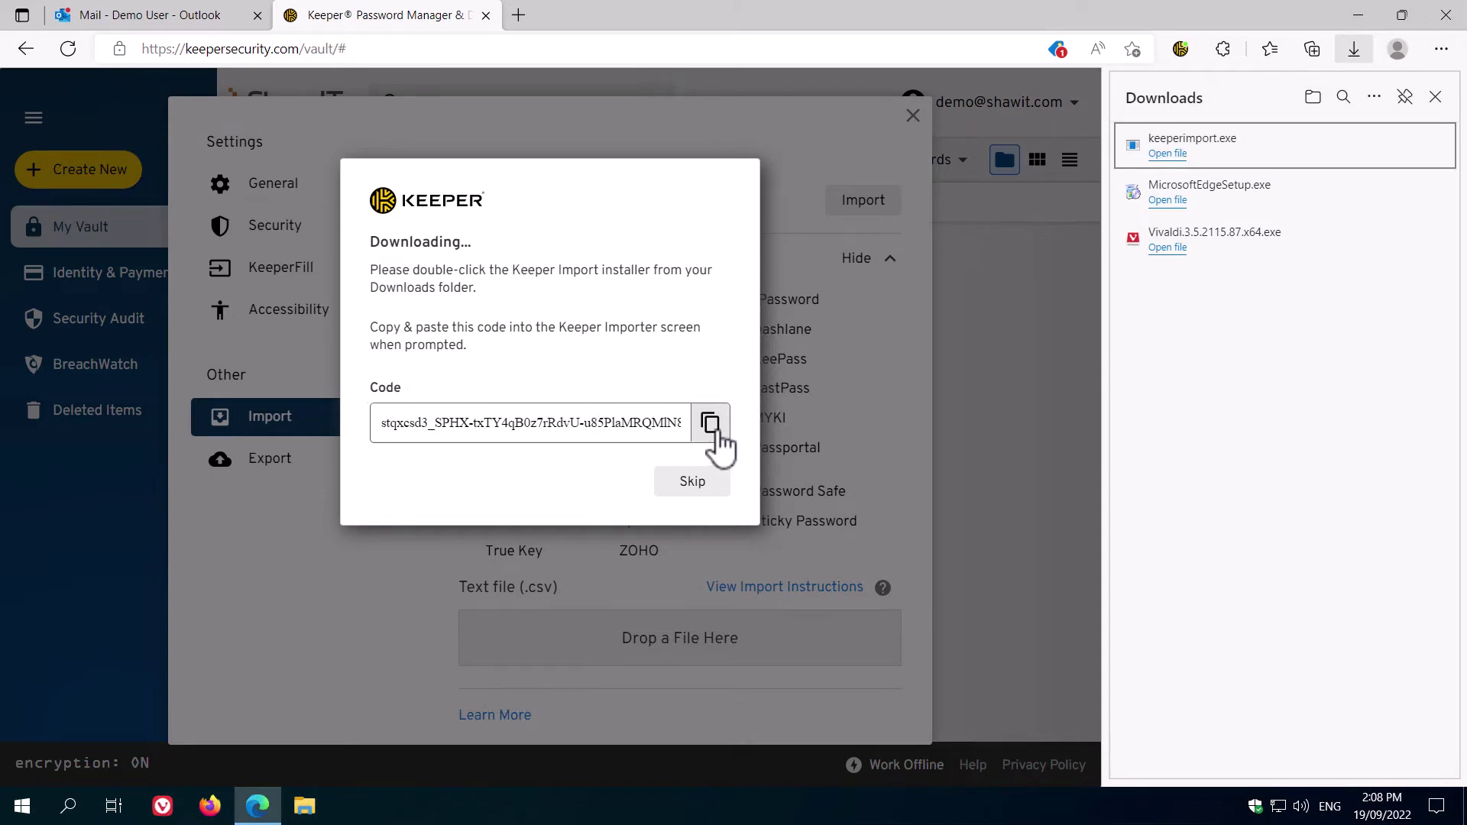
pyautogui.click(710, 422)
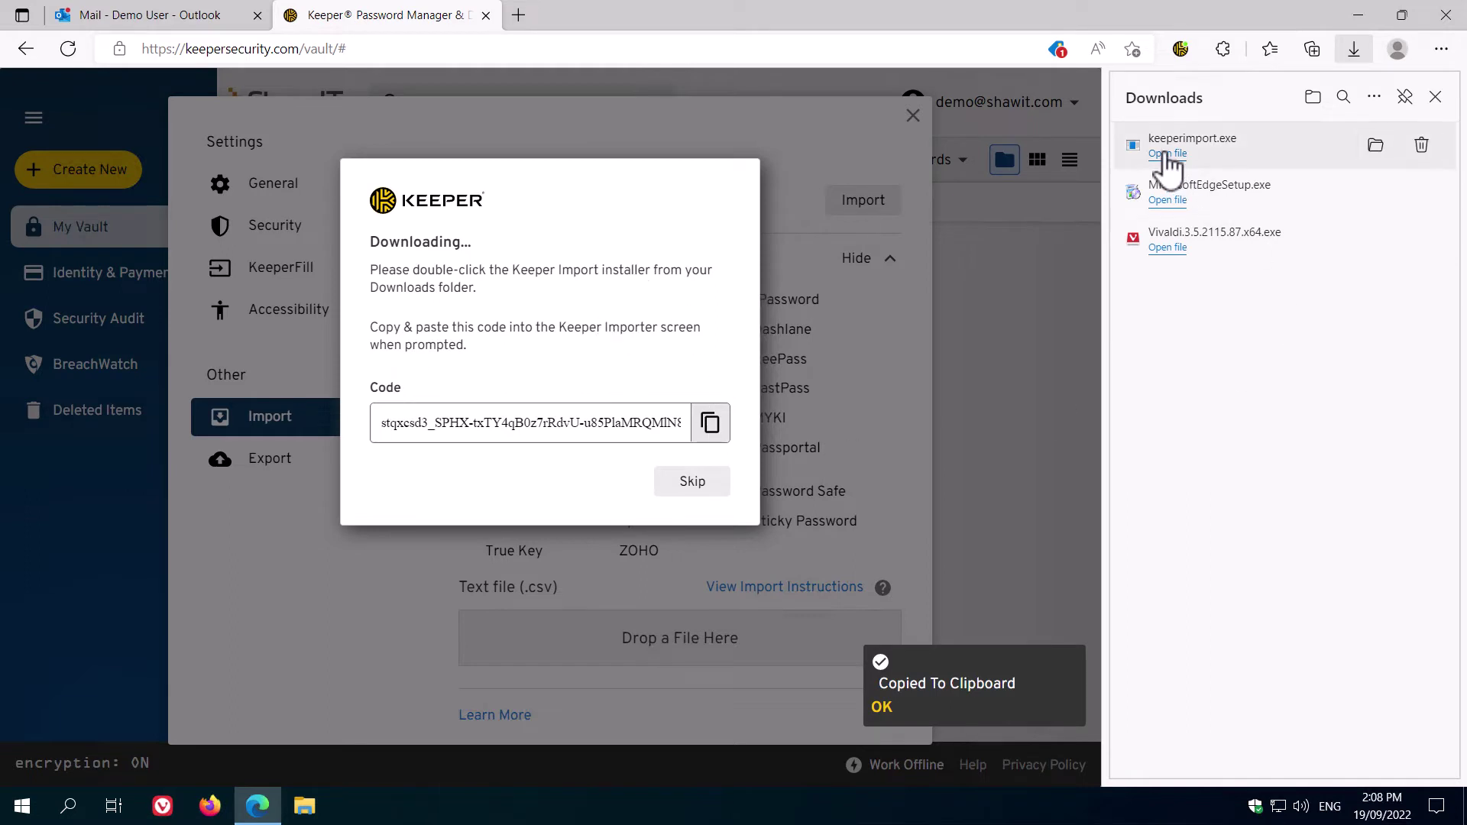
pyautogui.click(1163, 154)
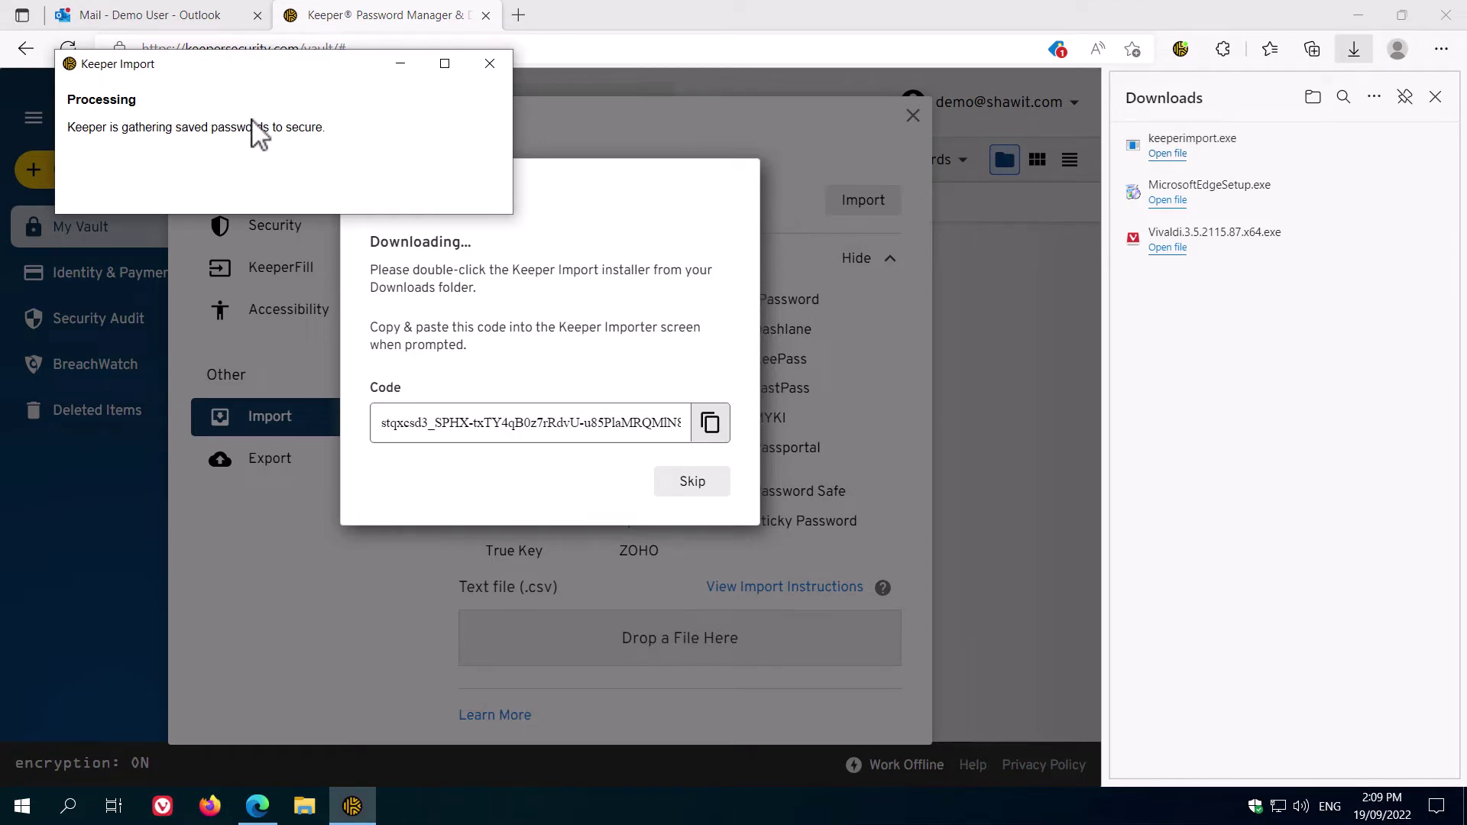
pyautogui.click(190, 176)
pyautogui.hotkey('ctrl', 'v')
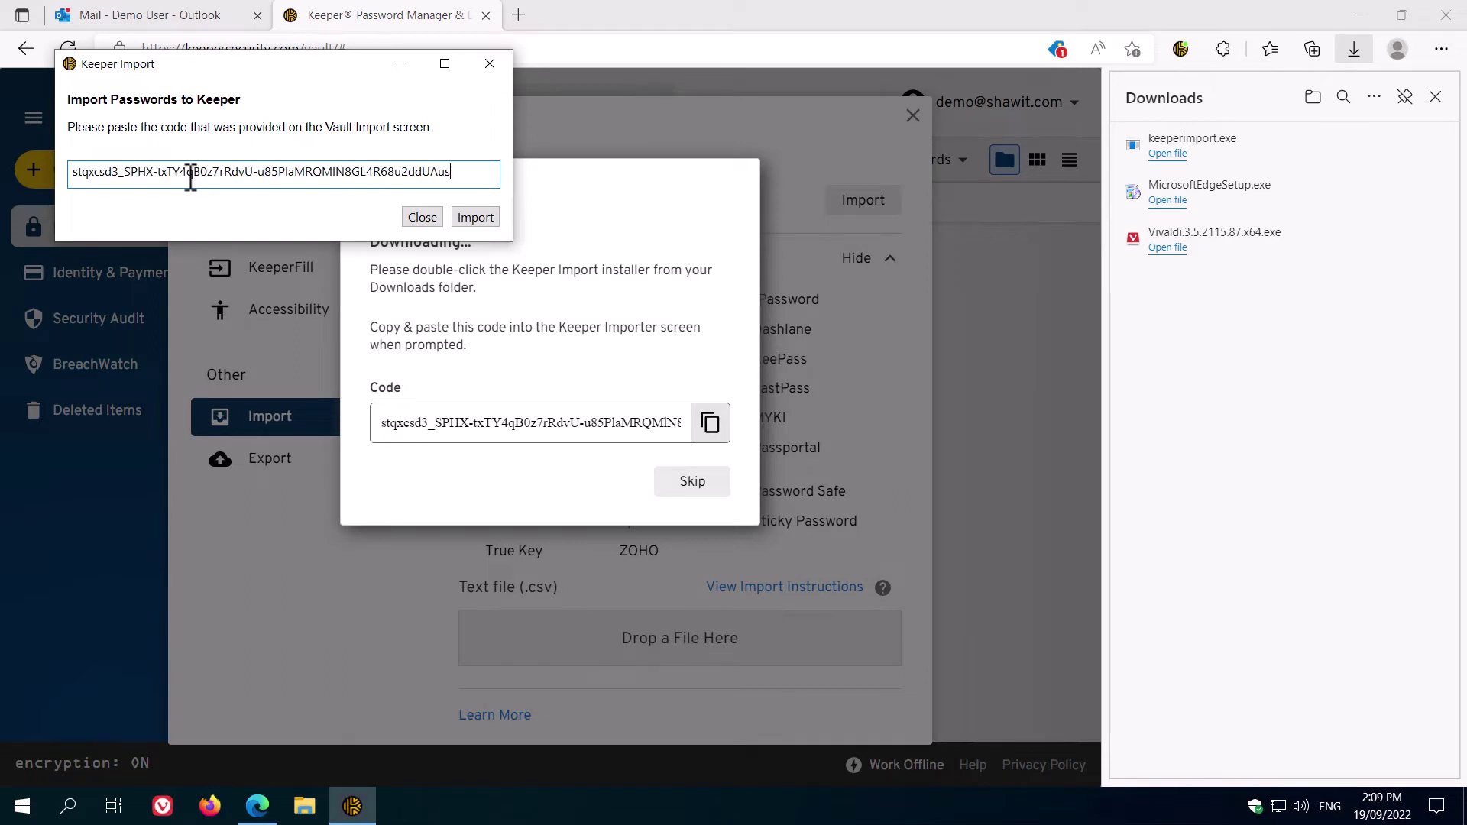
pyautogui.click(475, 217)
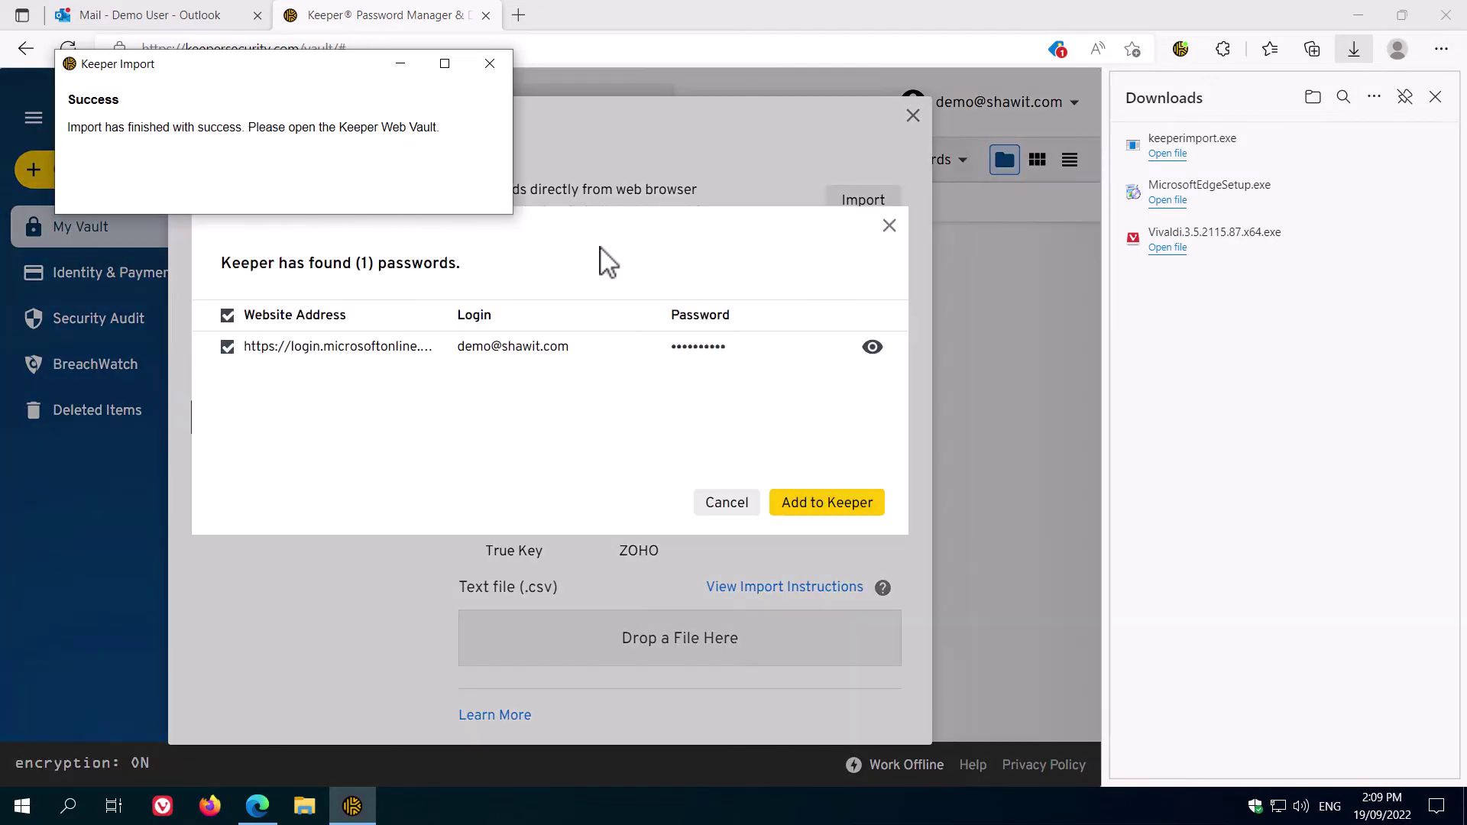
pyautogui.click(490, 64)
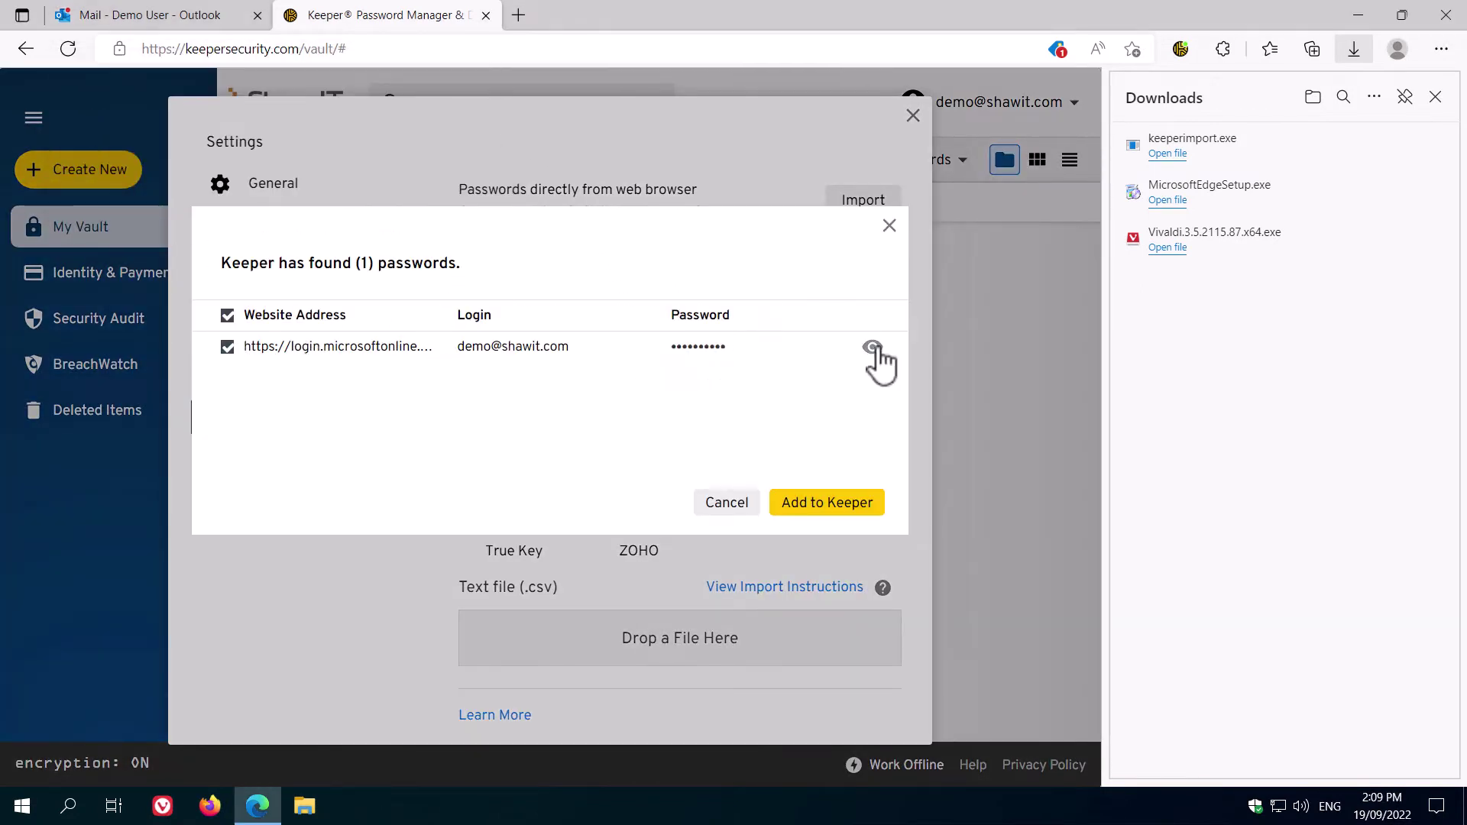
# Add the found login.microsoftonline.com password to the vault and view its record
pyautogui.click(792, 506)
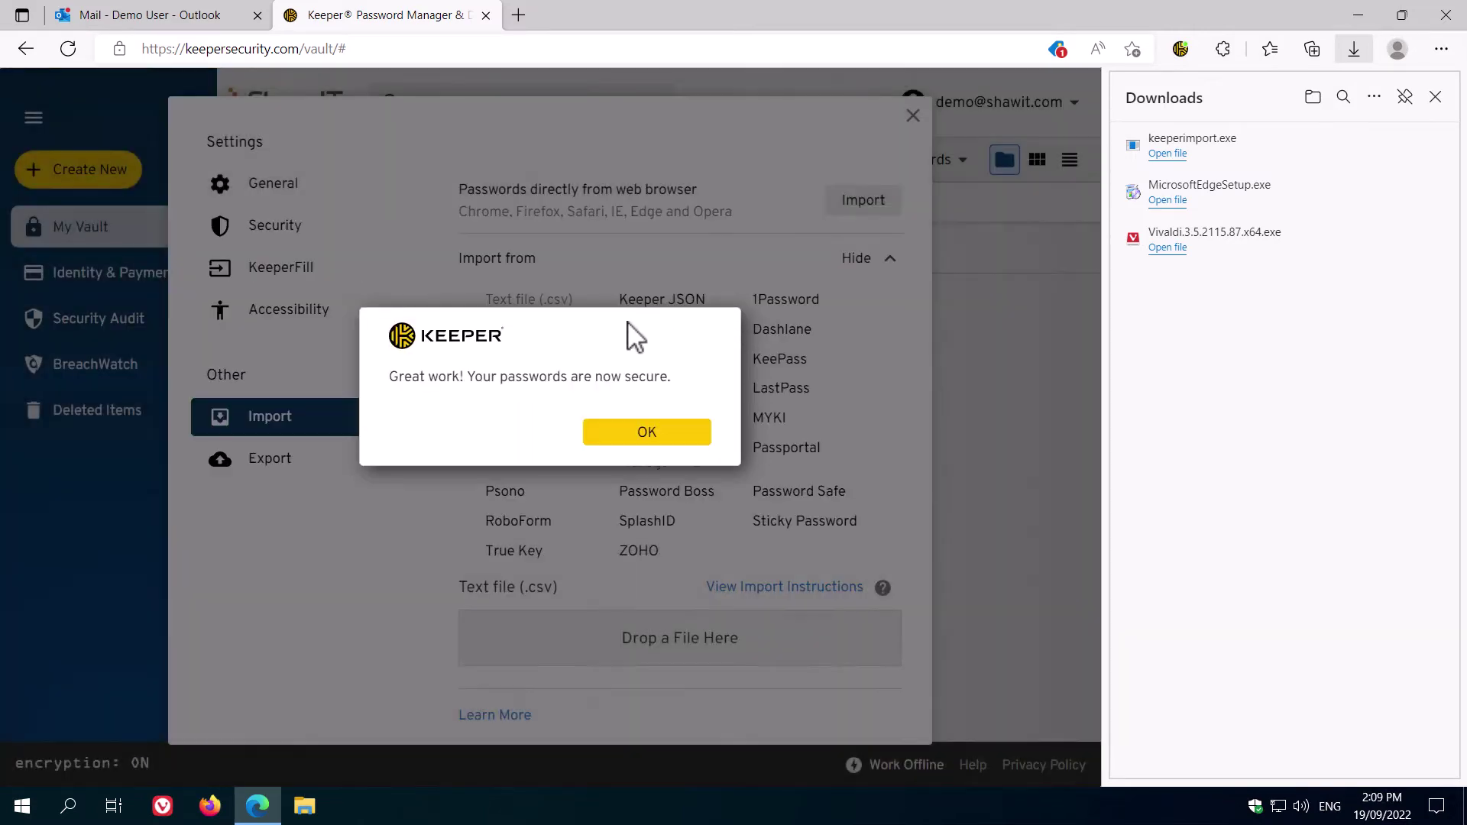
pyautogui.click(644, 437)
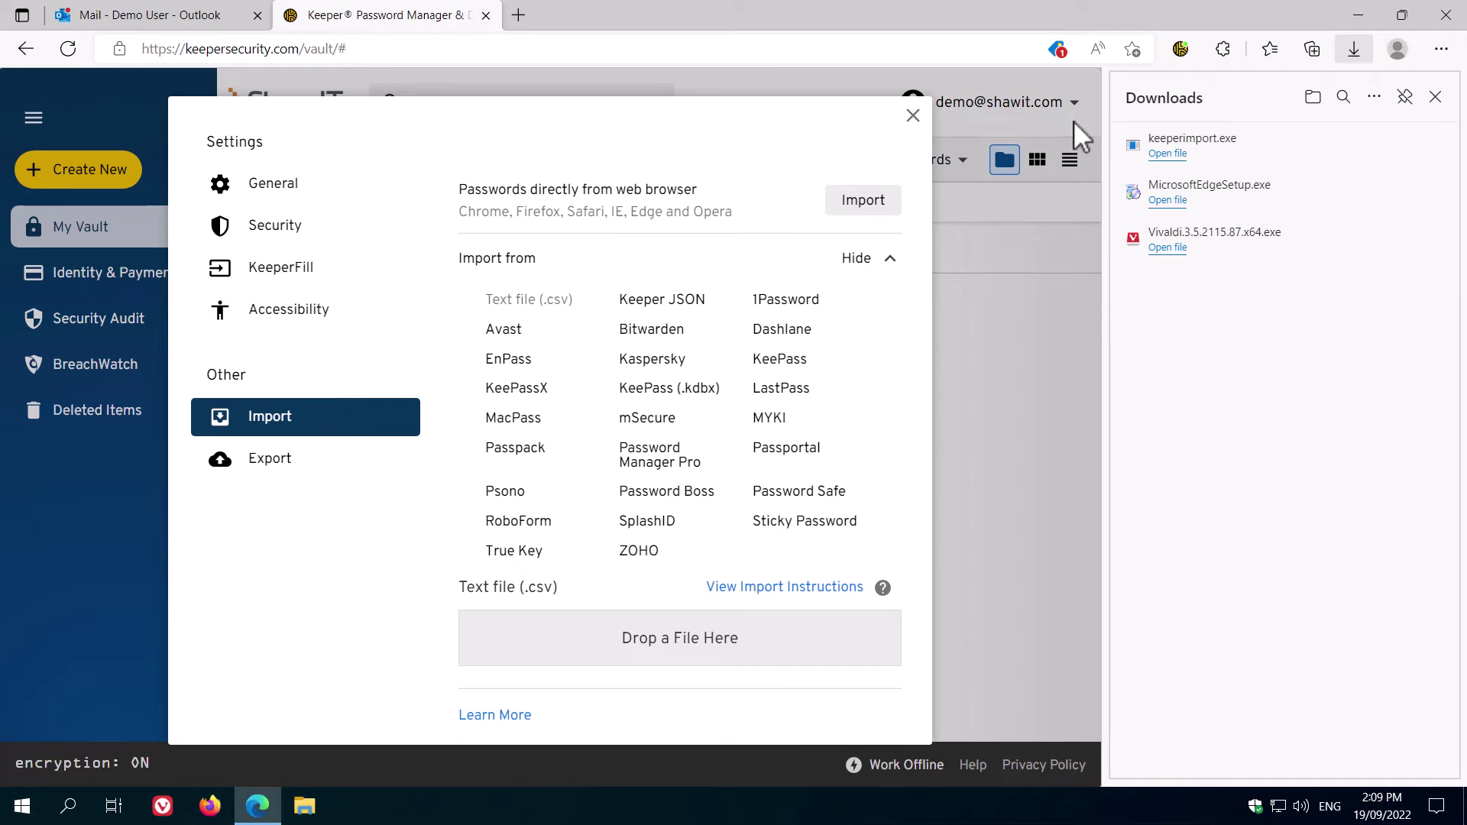
pyautogui.click(913, 116)
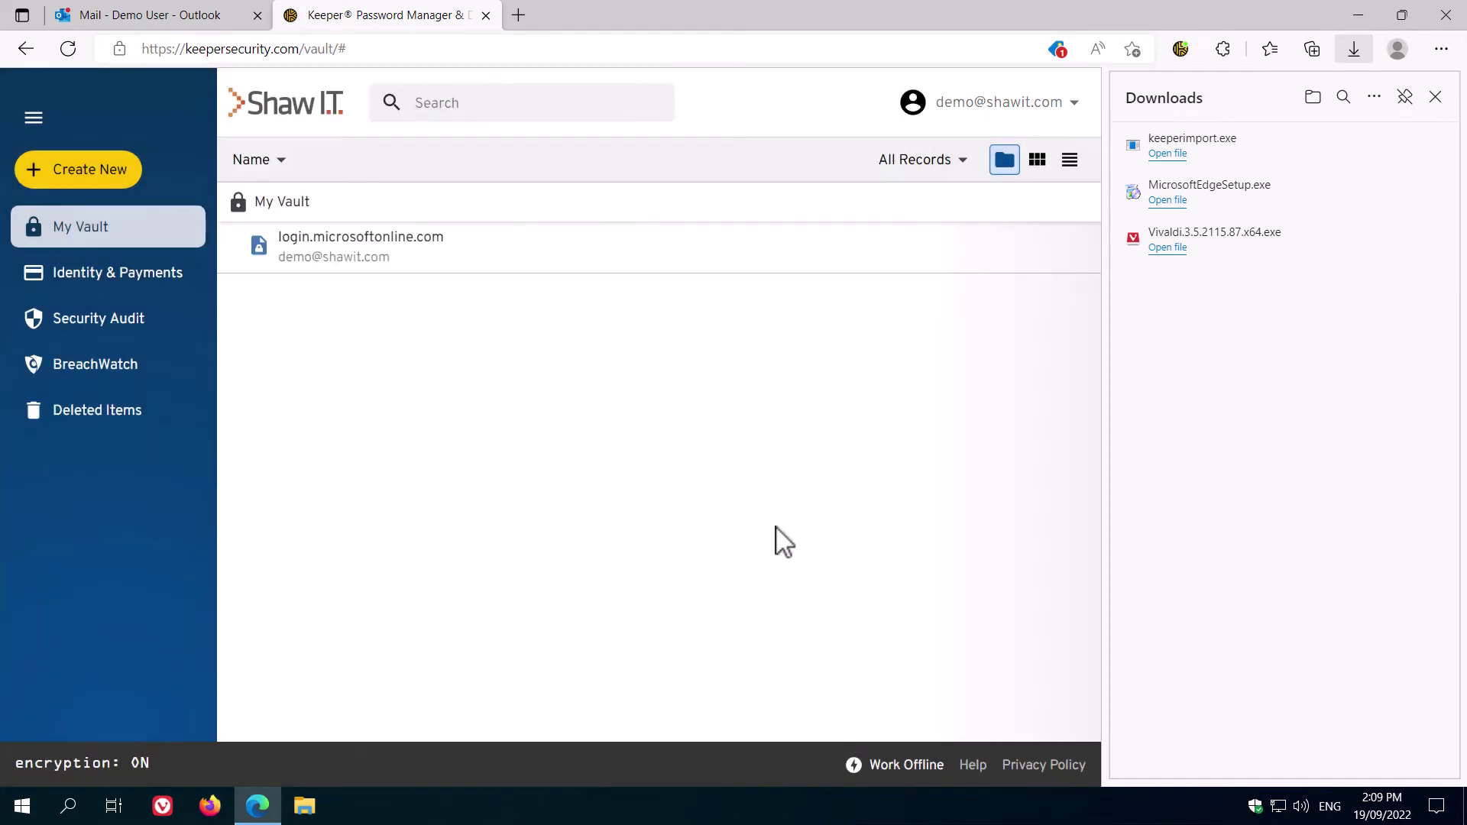
pyautogui.click(325, 256)
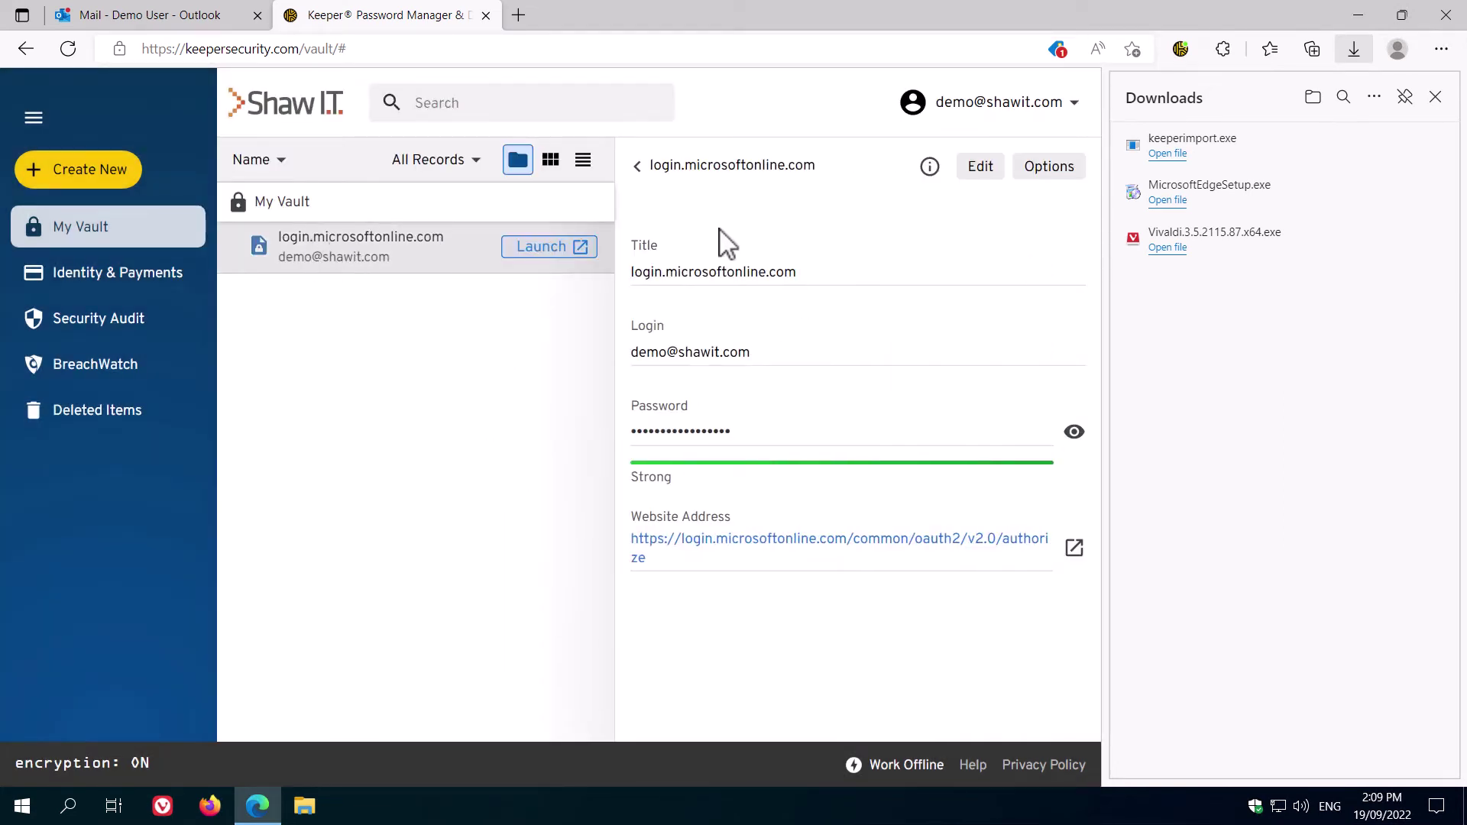
pyautogui.moveTo(665, 451)
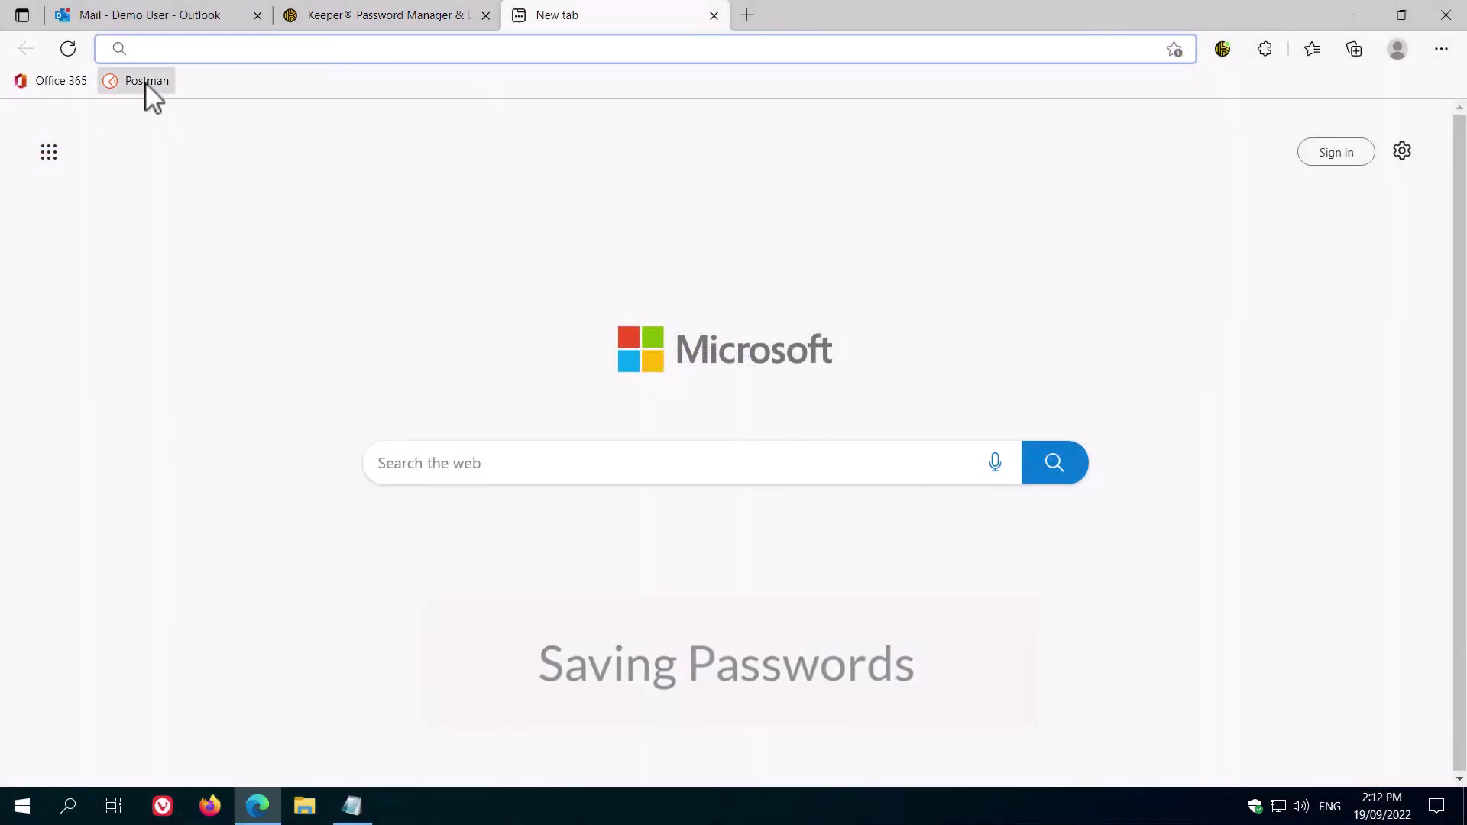
# On the Postman sign-in page, enter the email and Keeper's generated password, and agree to save it
pyautogui.click(145, 81)
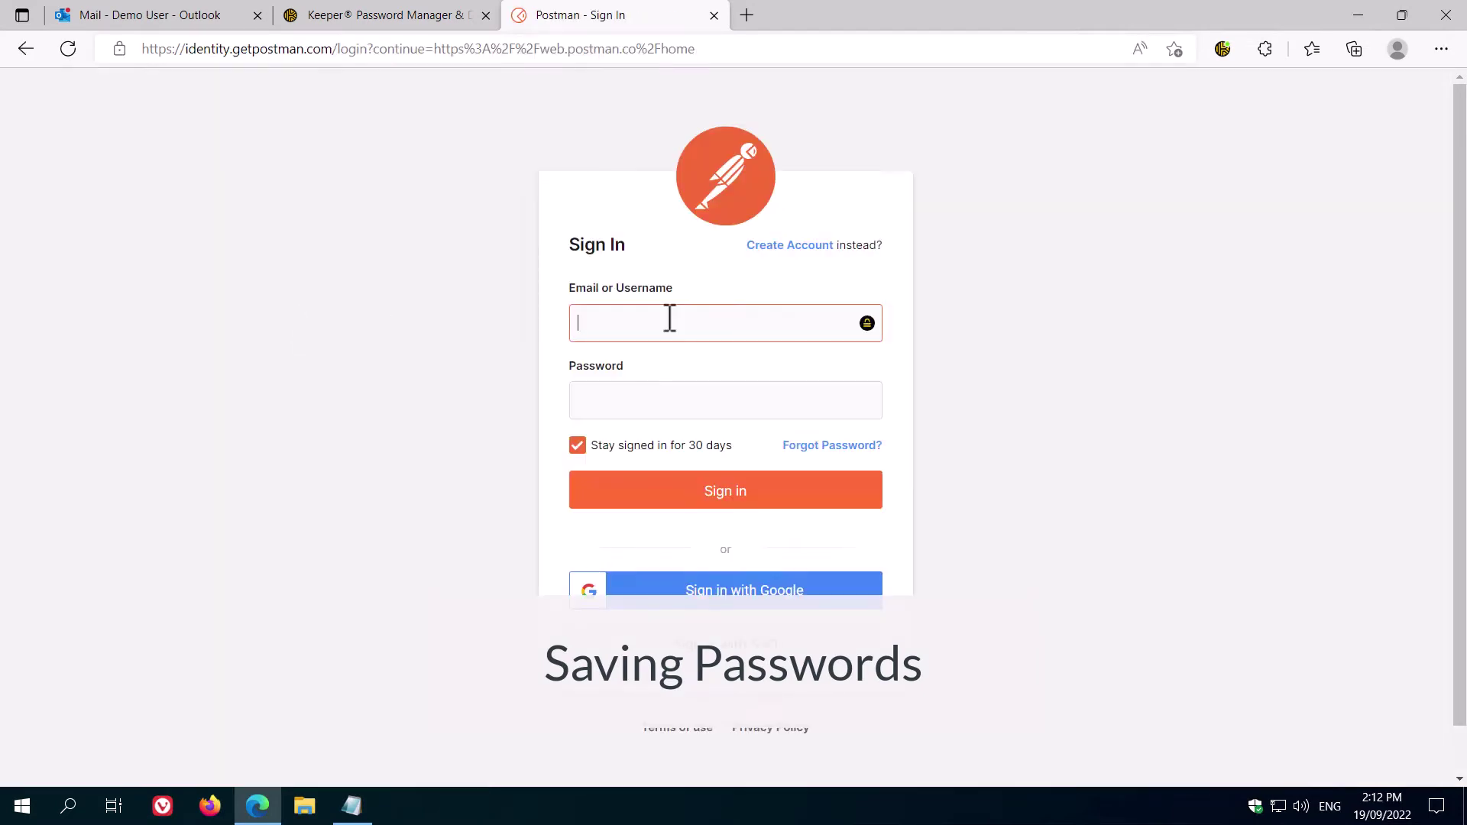
pyautogui.click(670, 318)
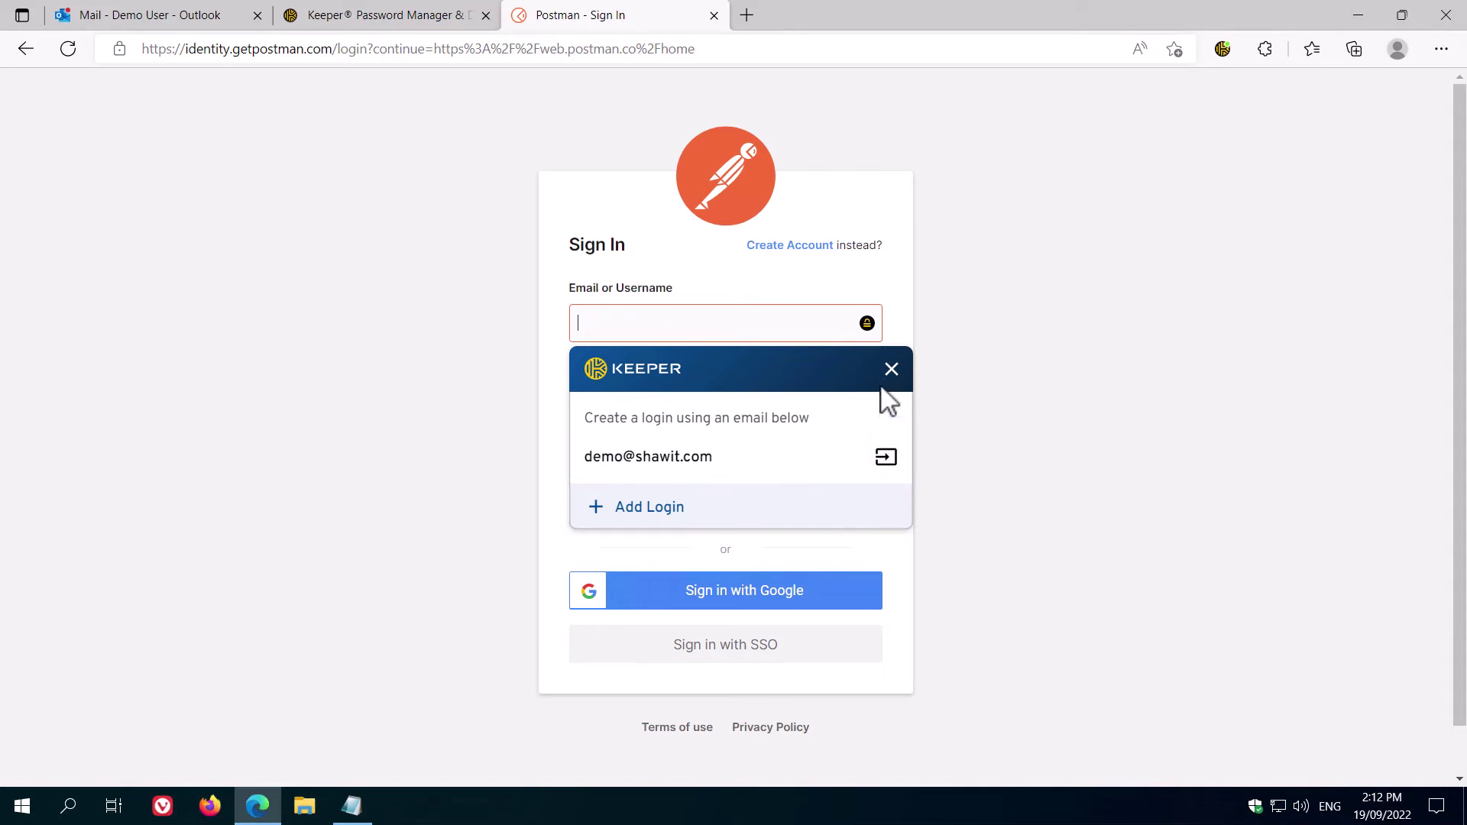
pyautogui.click(891, 369)
pyautogui.click(669, 327)
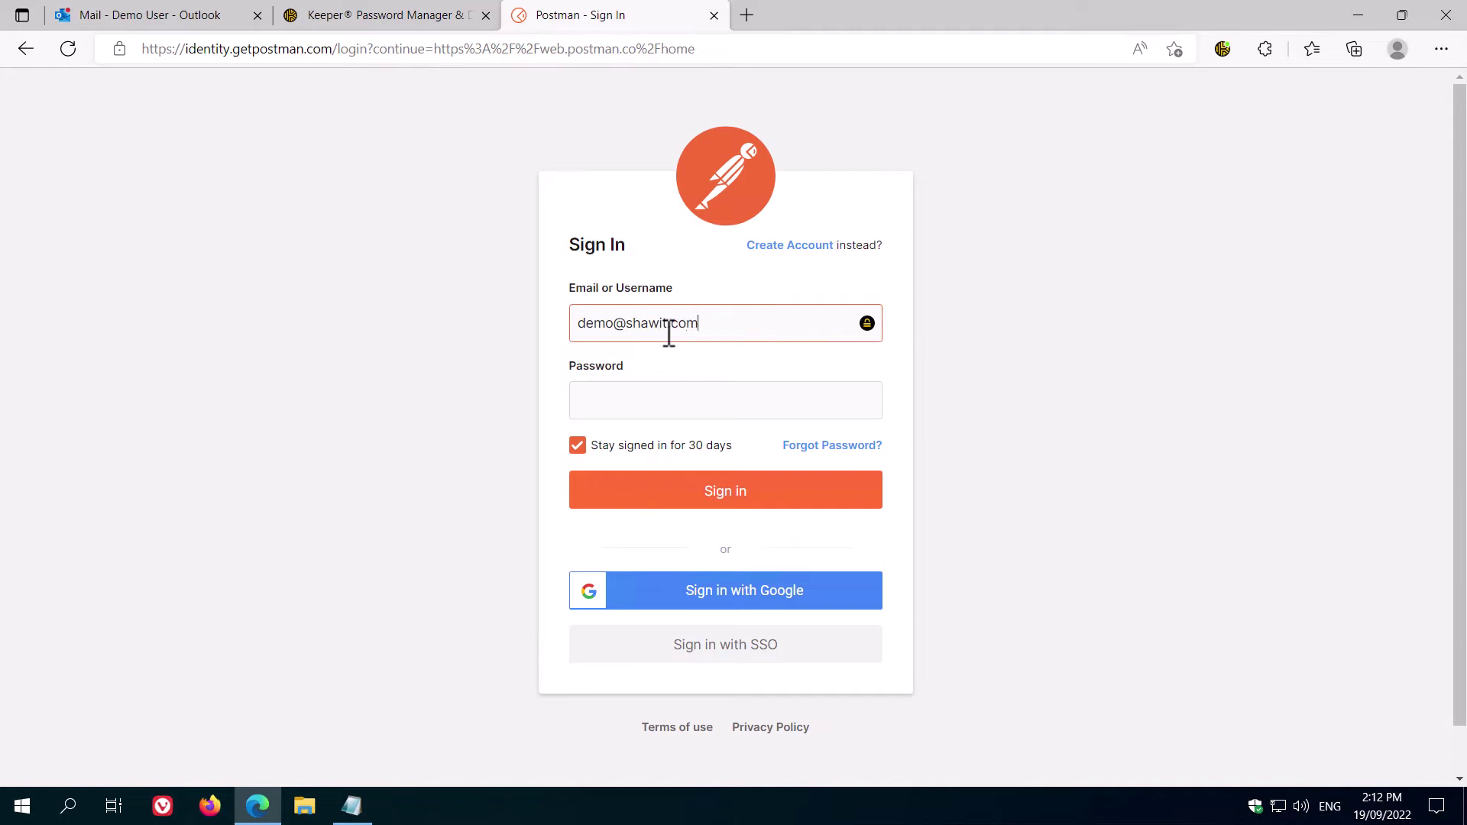
pyautogui.click(675, 405)
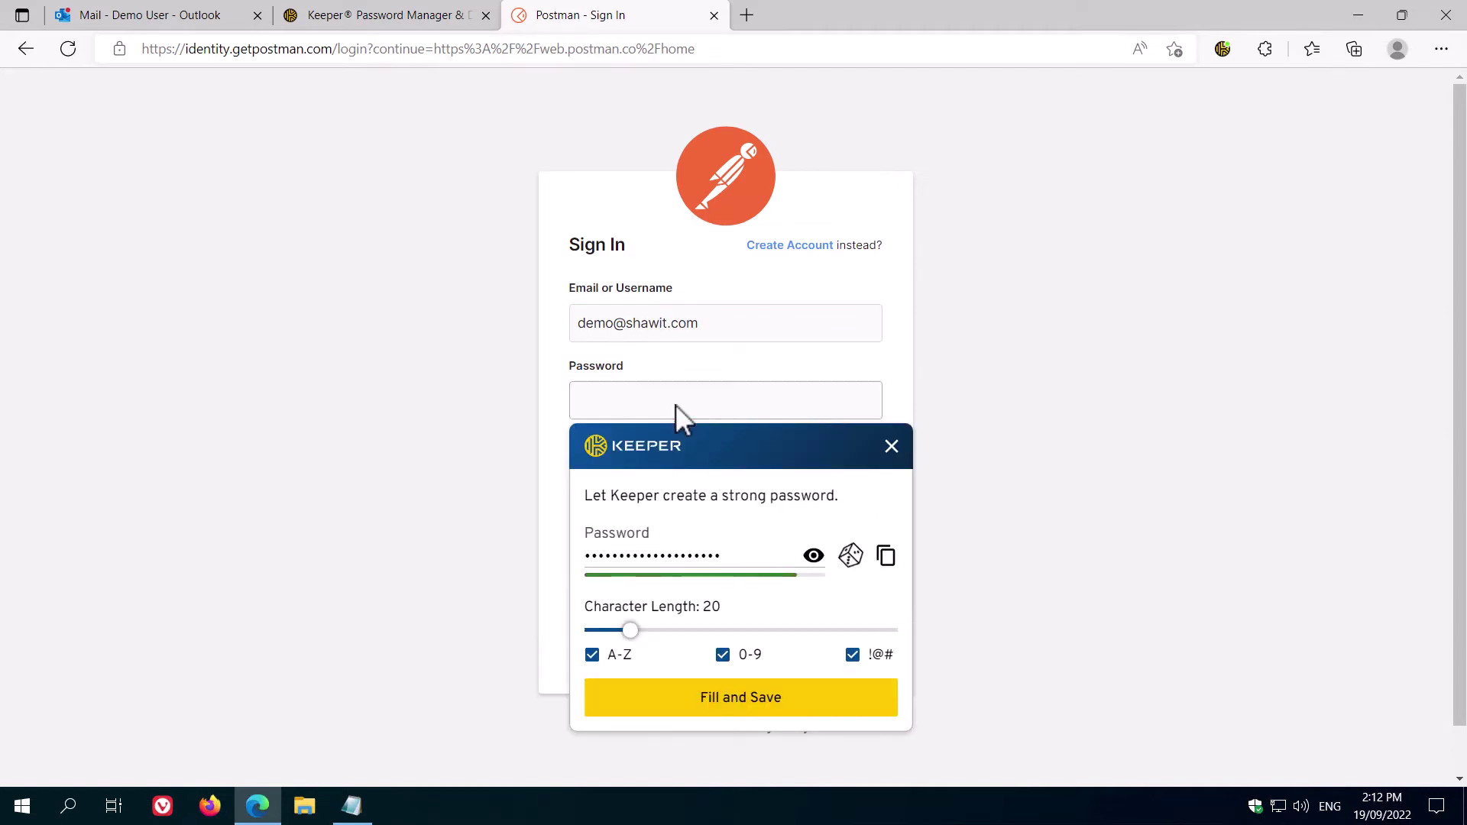
pyautogui.write('••••••')
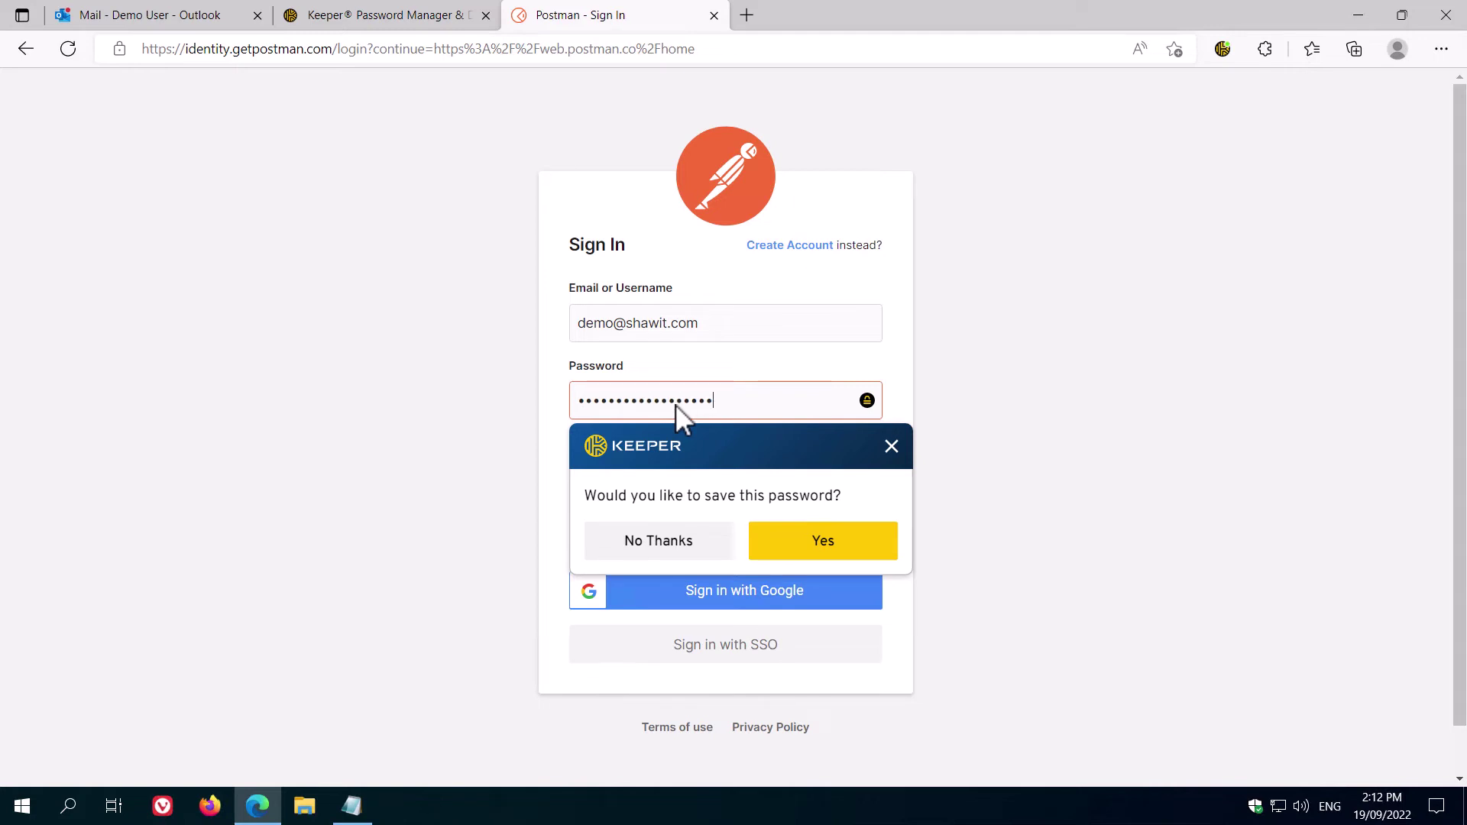
pyautogui.write('••')
pyautogui.click(844, 553)
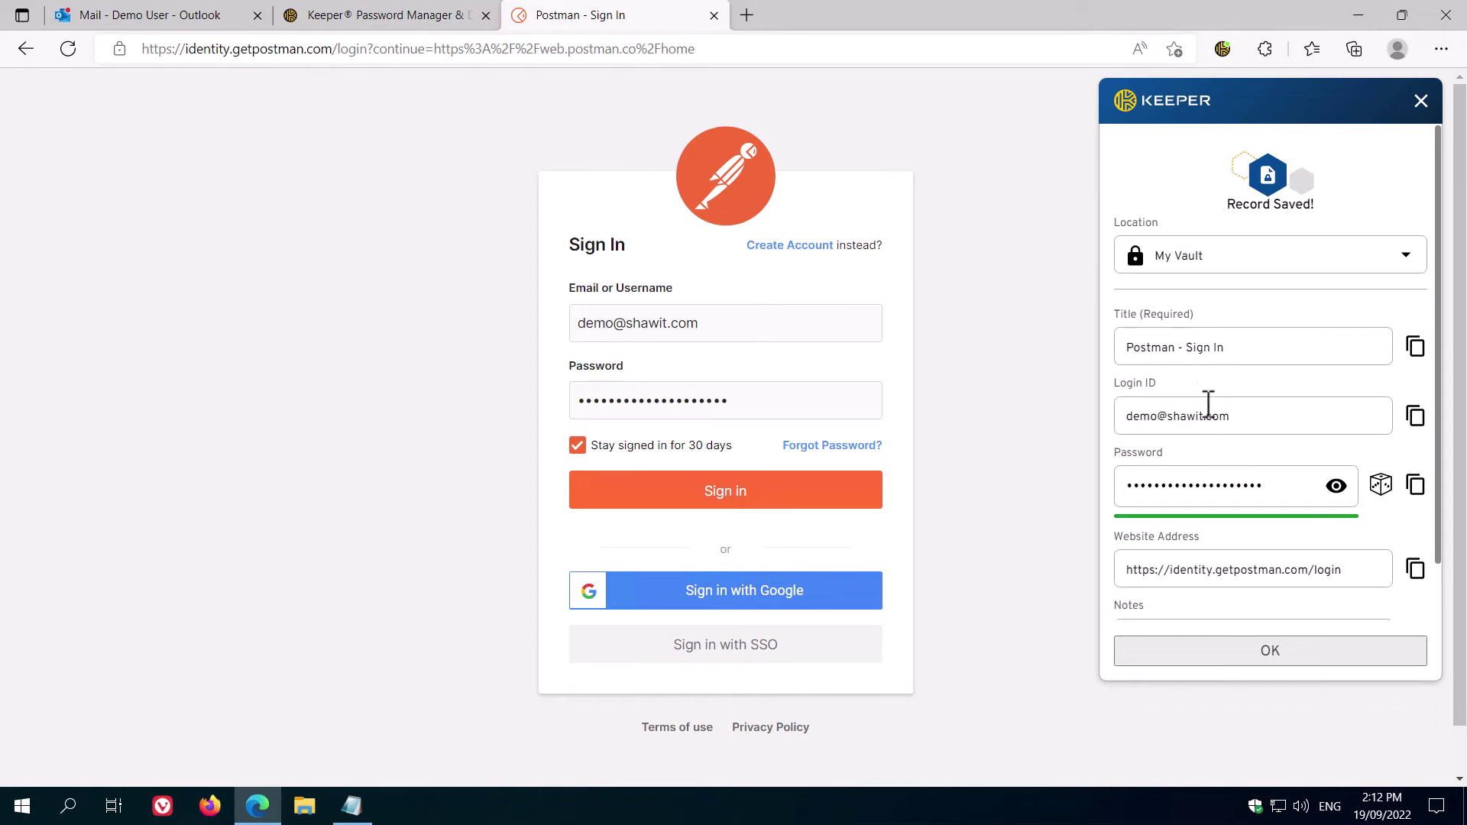
# Trim the record title to 'Postman' and save it to My Vault
pyautogui.moveTo(1176, 353); pyautogui.dragTo(1283, 353)
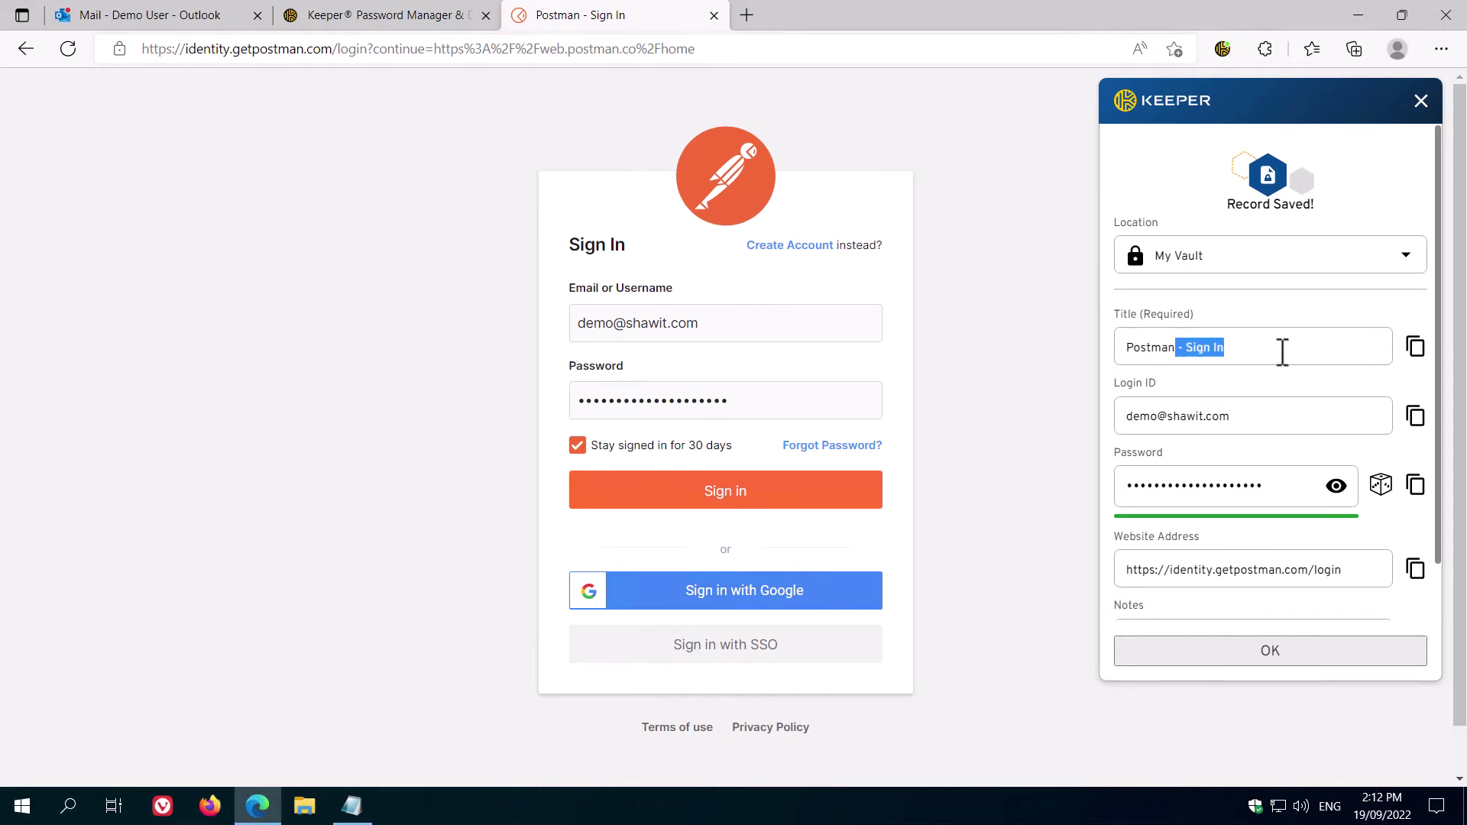
pyautogui.press('BackSpace')
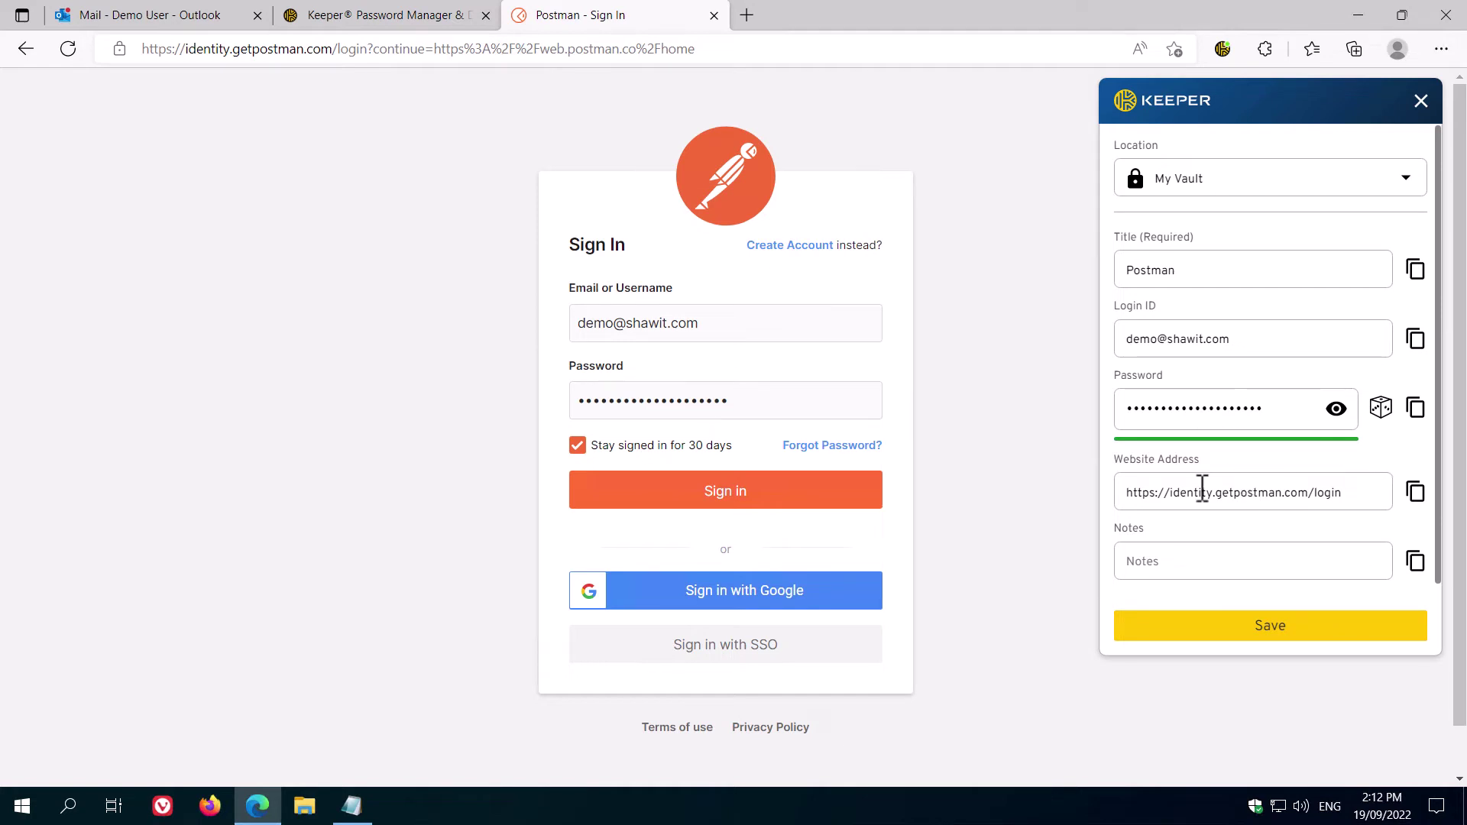
pyautogui.click(1271, 626)
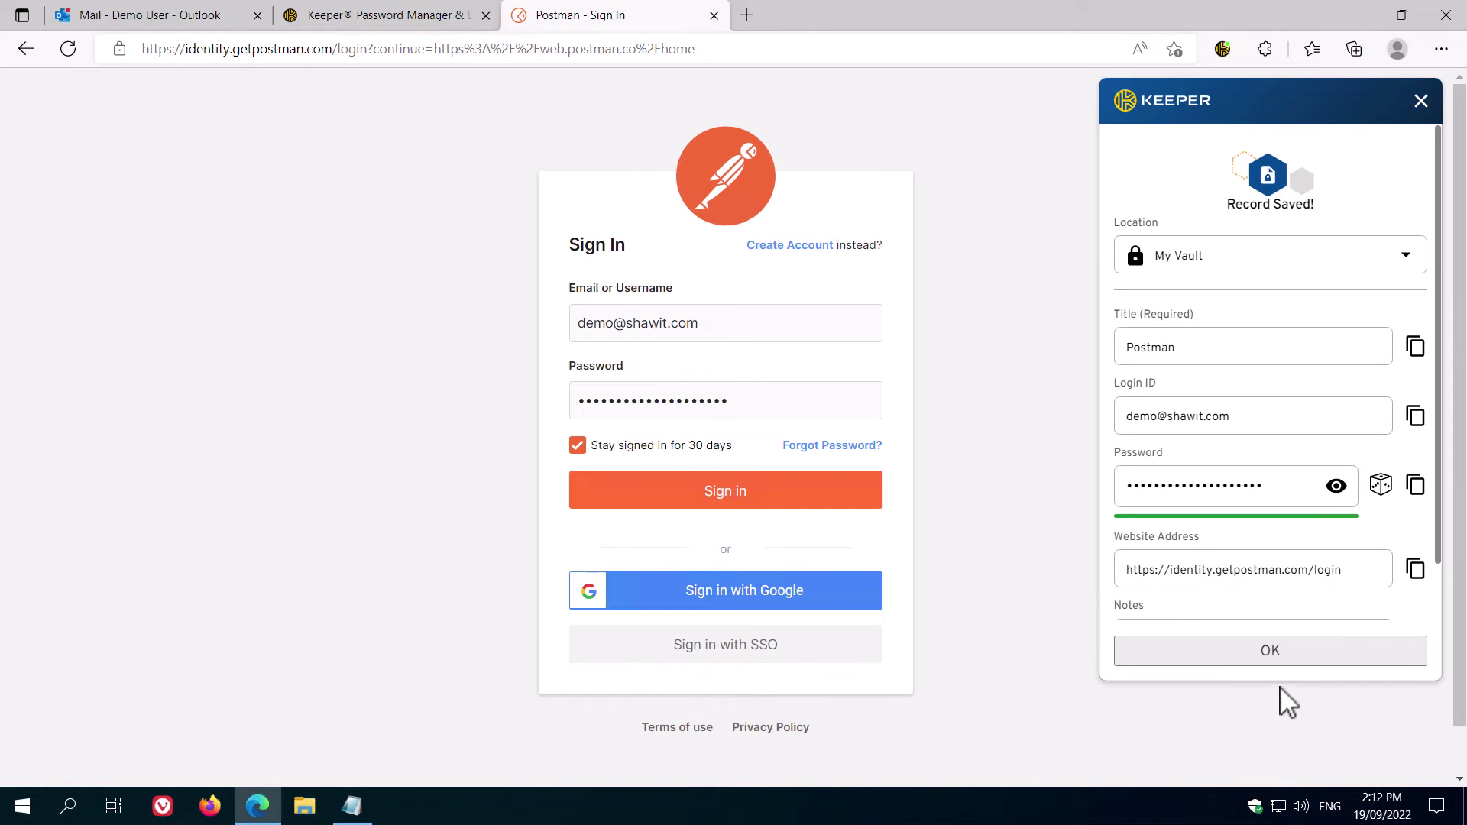
pyautogui.click(1282, 663)
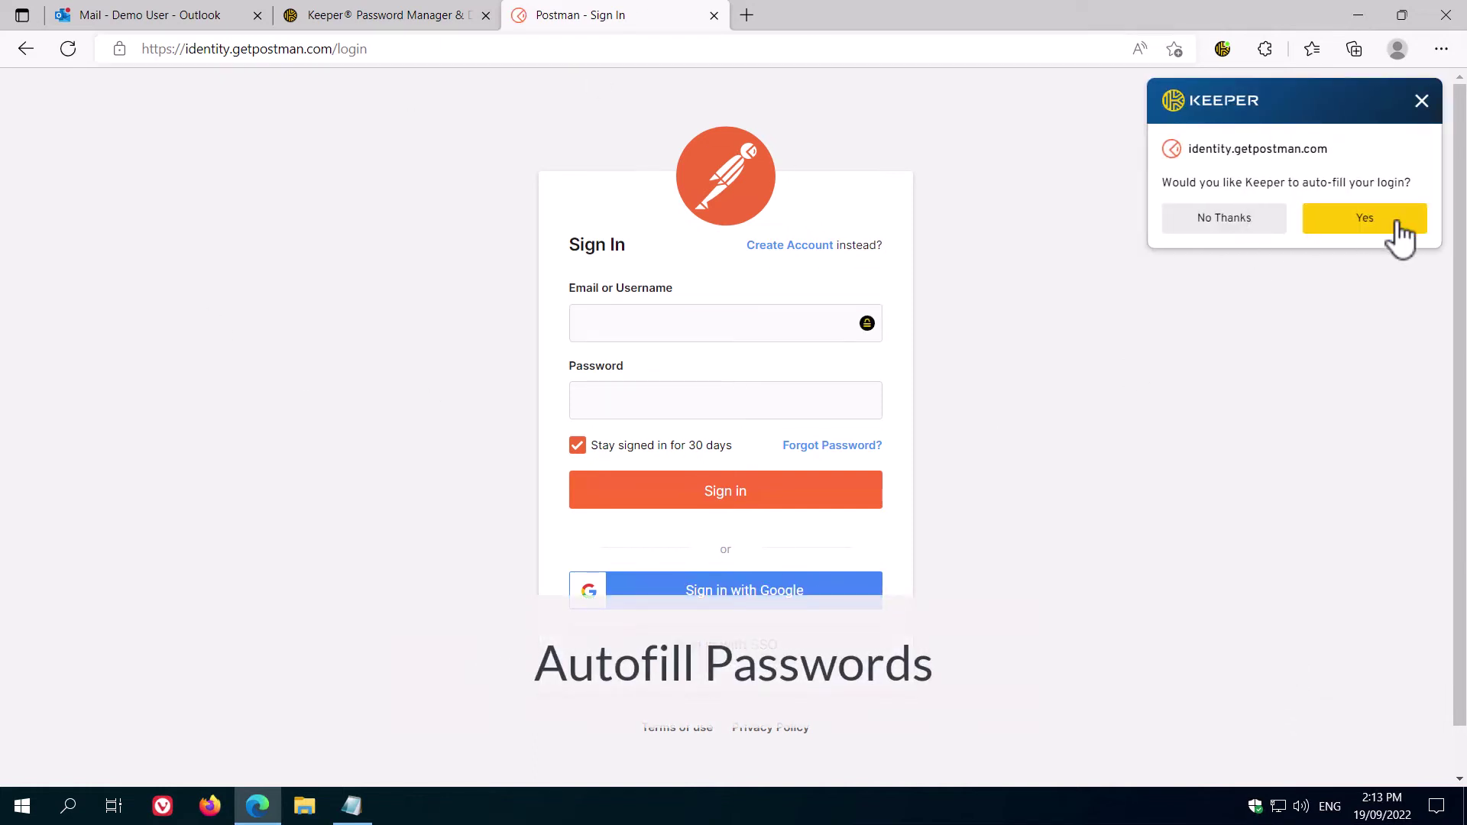
# Accept Keeper's auto-fill to sign in to Postman, then open the Vault from the extension icon
pyautogui.click(1395, 222)
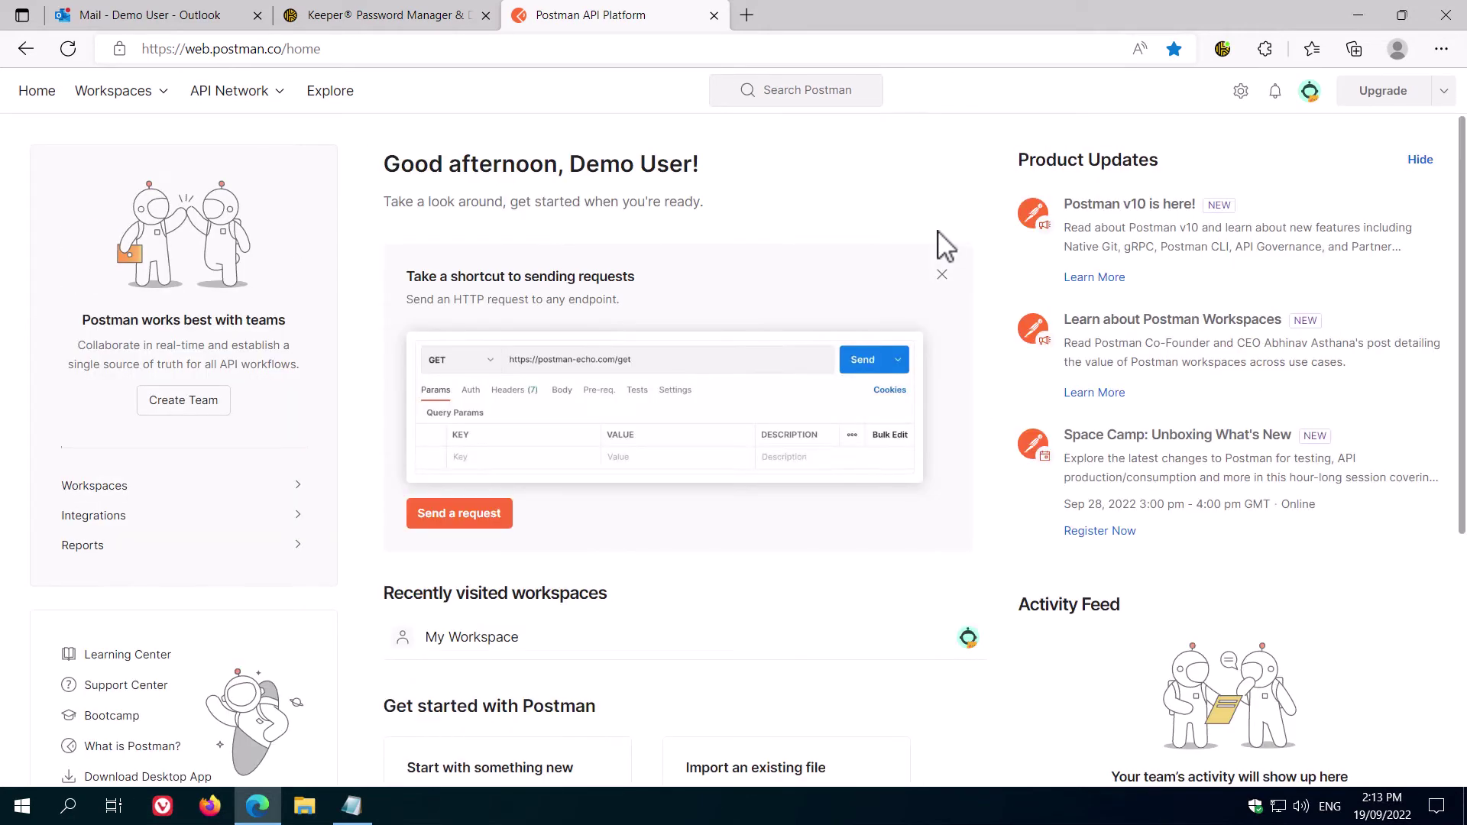
pyautogui.click(1222, 49)
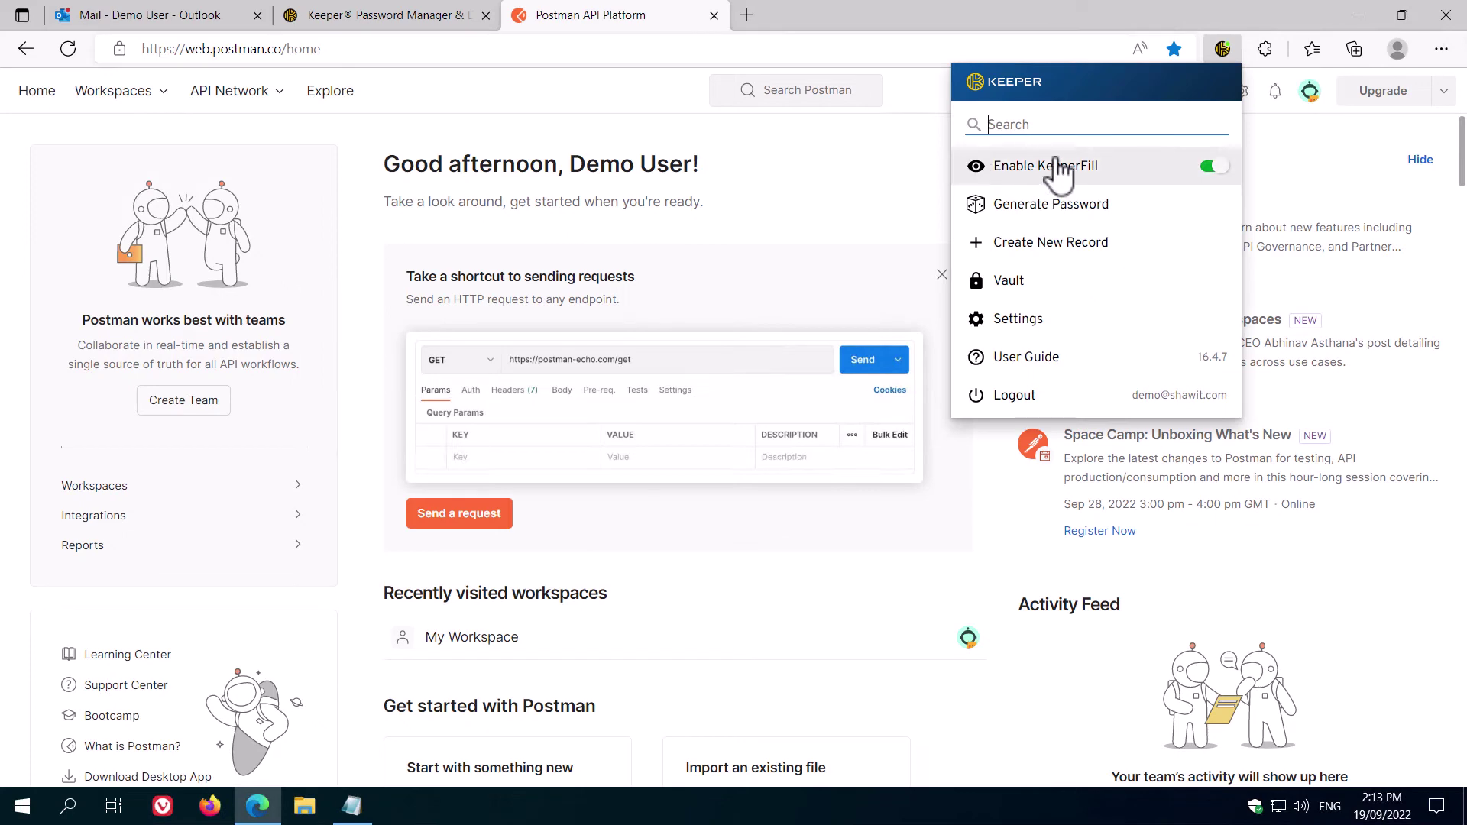
pyautogui.click(1020, 281)
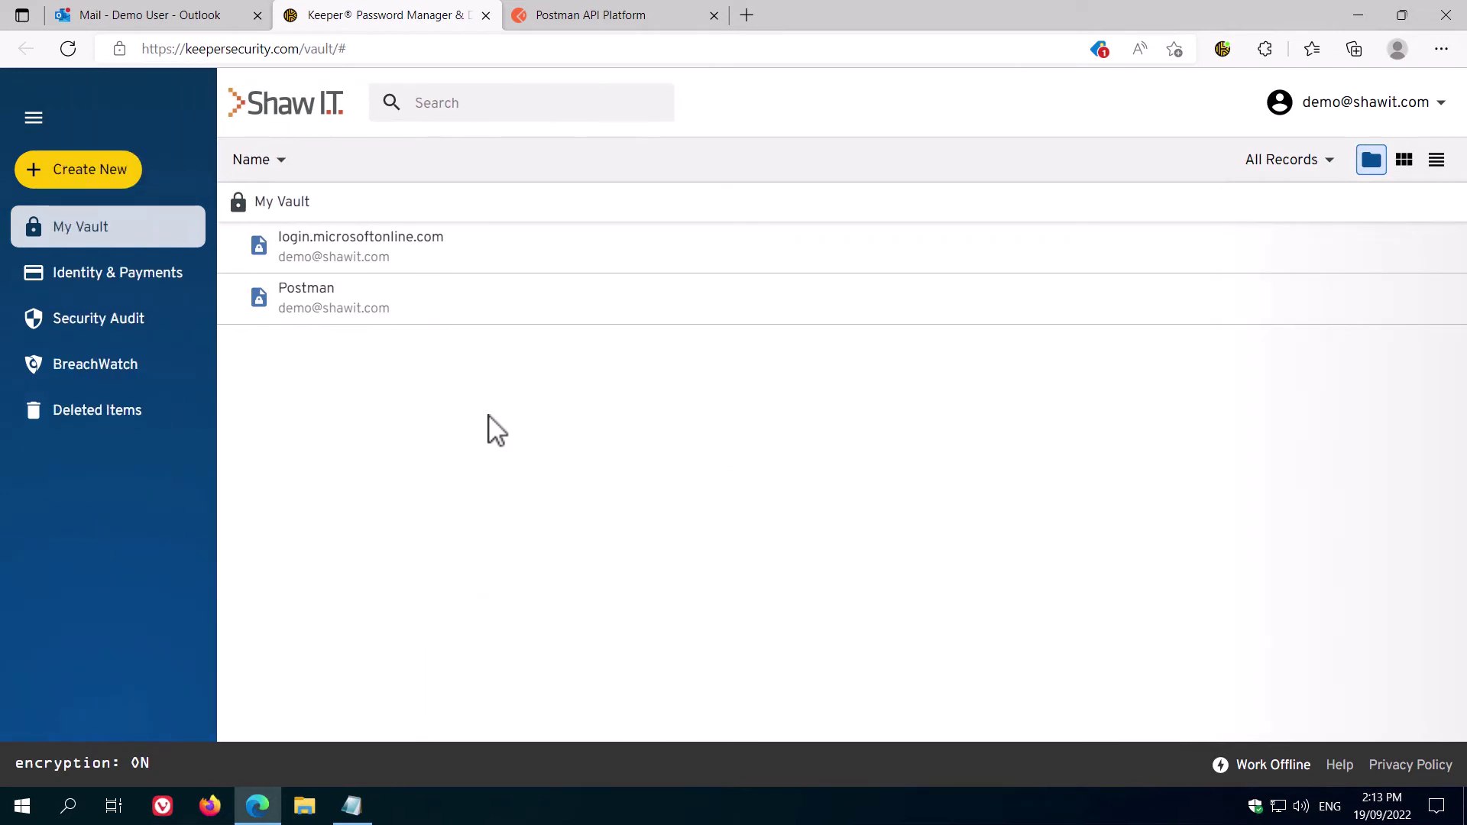
# Check the two existing records, then start a new record of the Login type
pyautogui.click(331, 251)
pyautogui.click(331, 304)
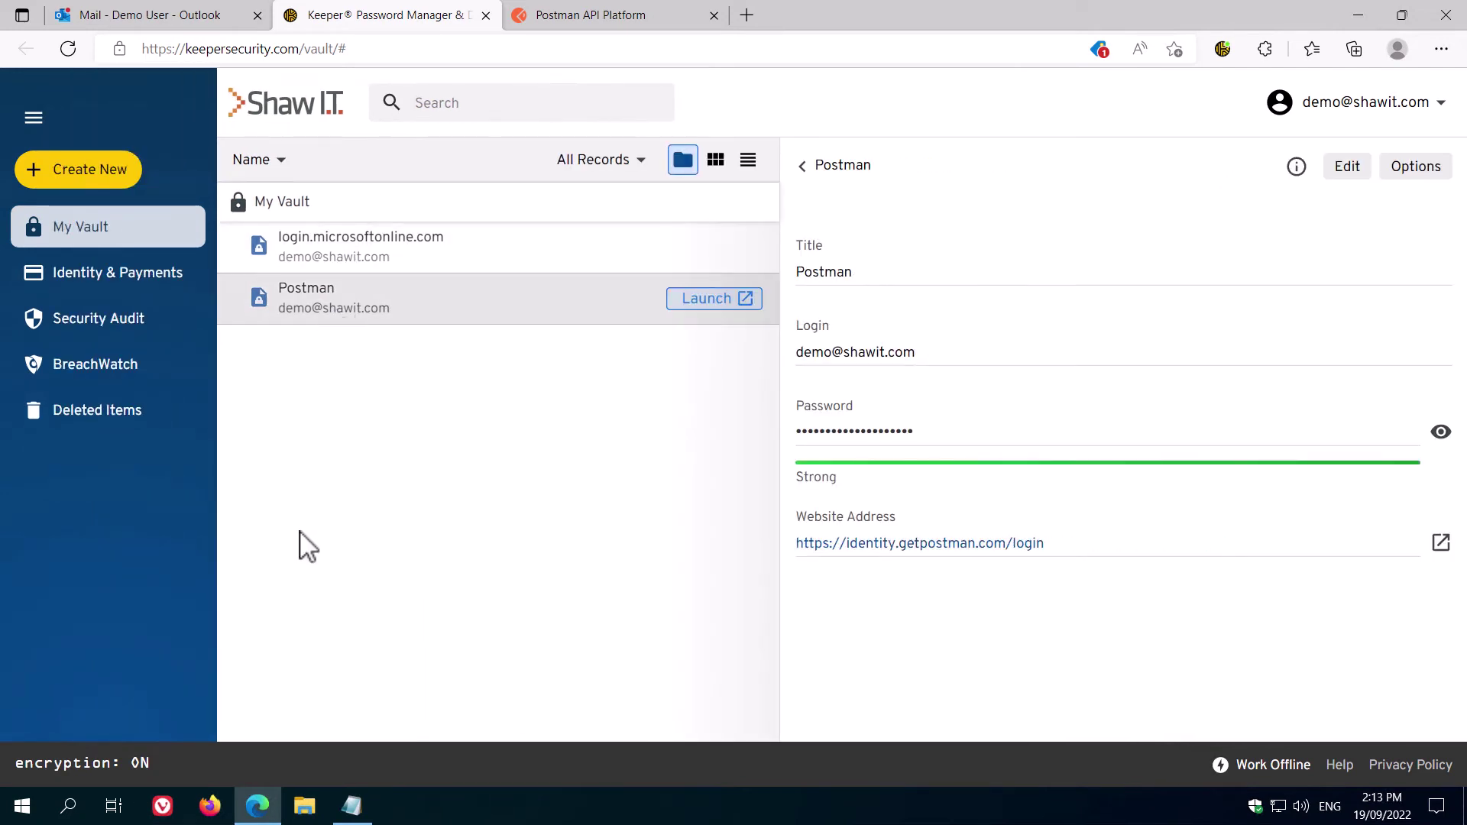
pyautogui.click(111, 175)
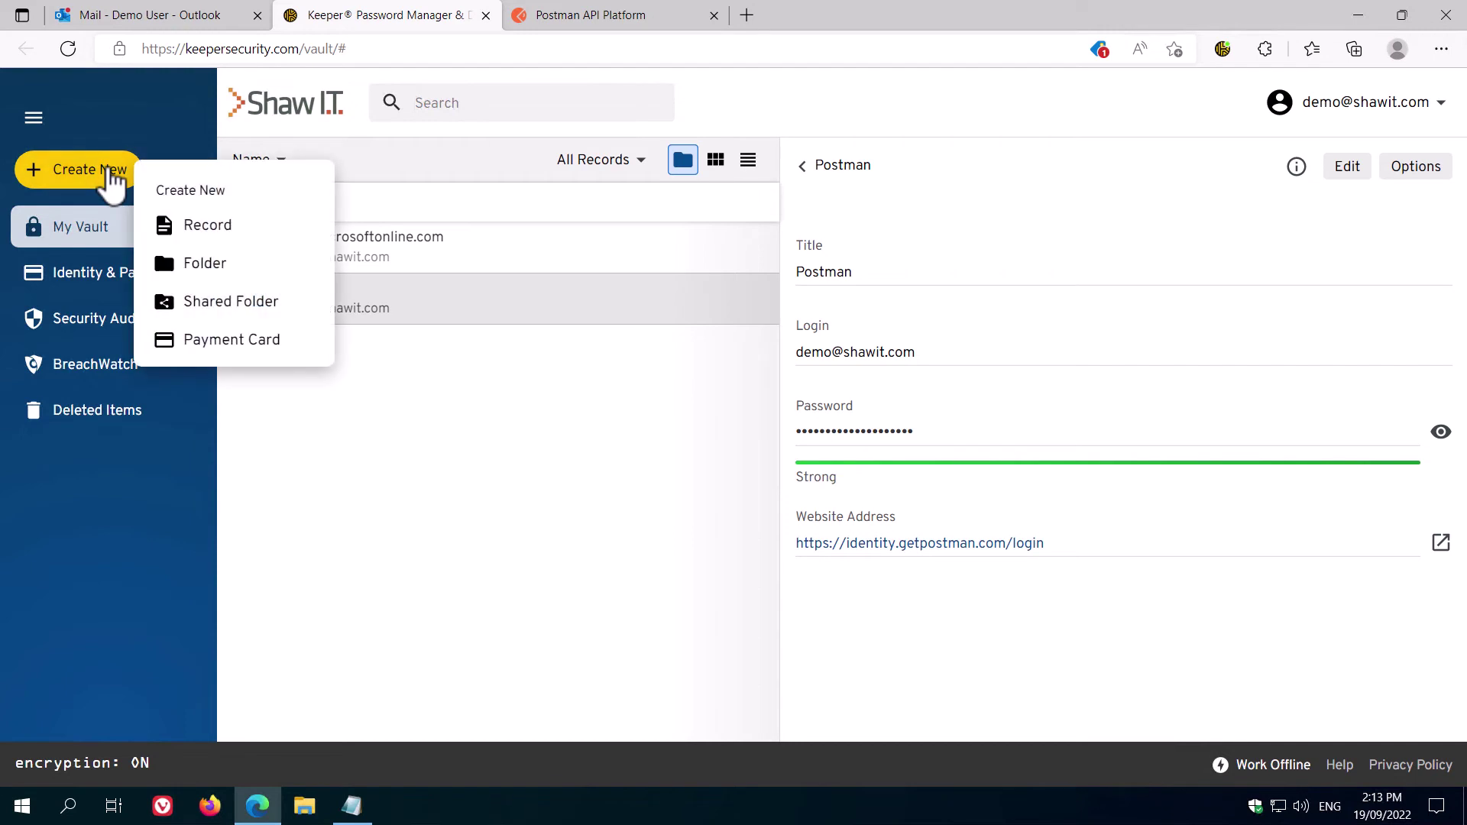
pyautogui.click(237, 229)
pyautogui.click(936, 255)
pyautogui.scroll(-4, 733, 542)
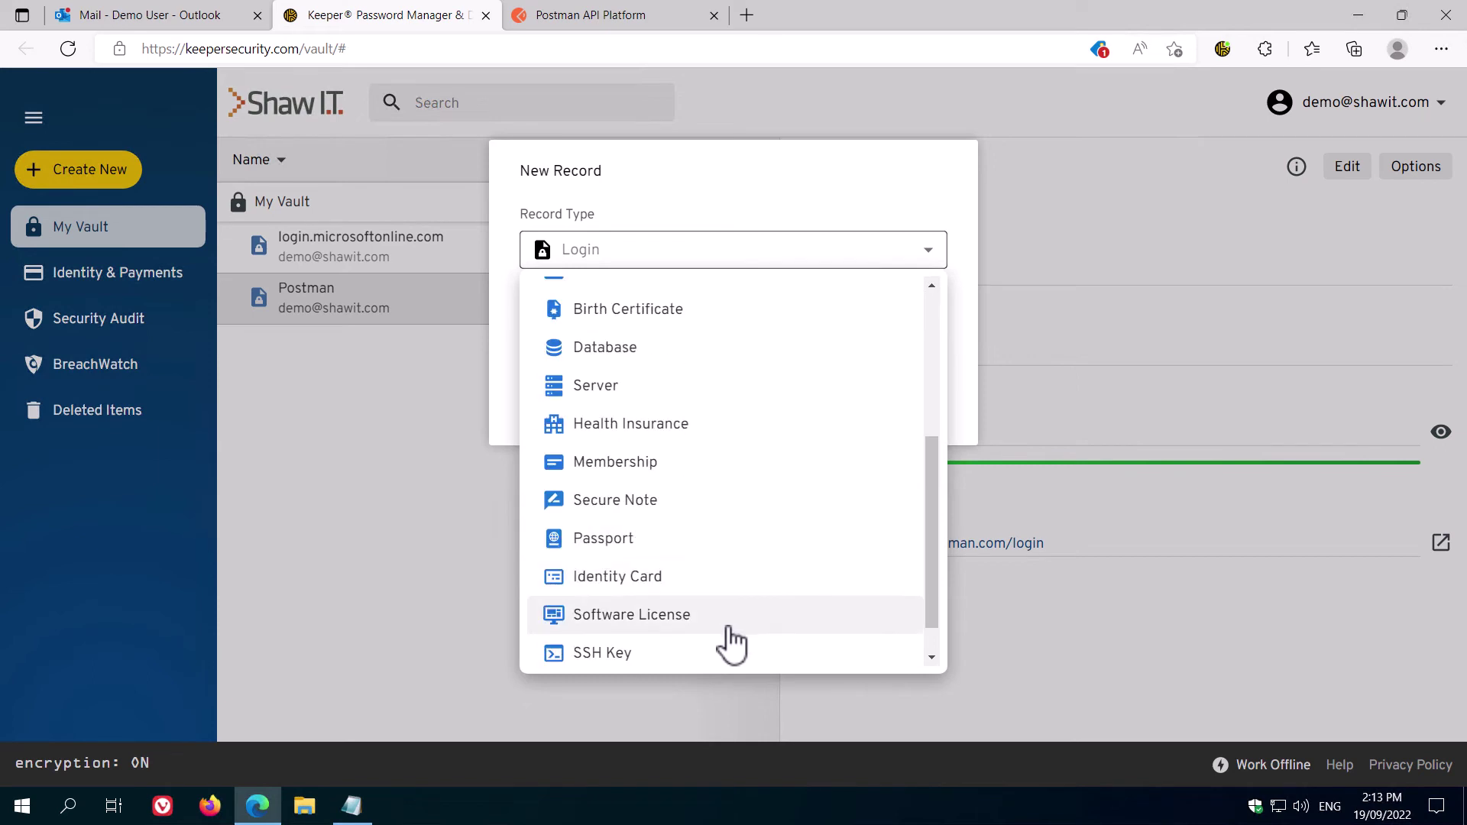
pyautogui.scroll(4, 723, 642)
pyautogui.click(631, 298)
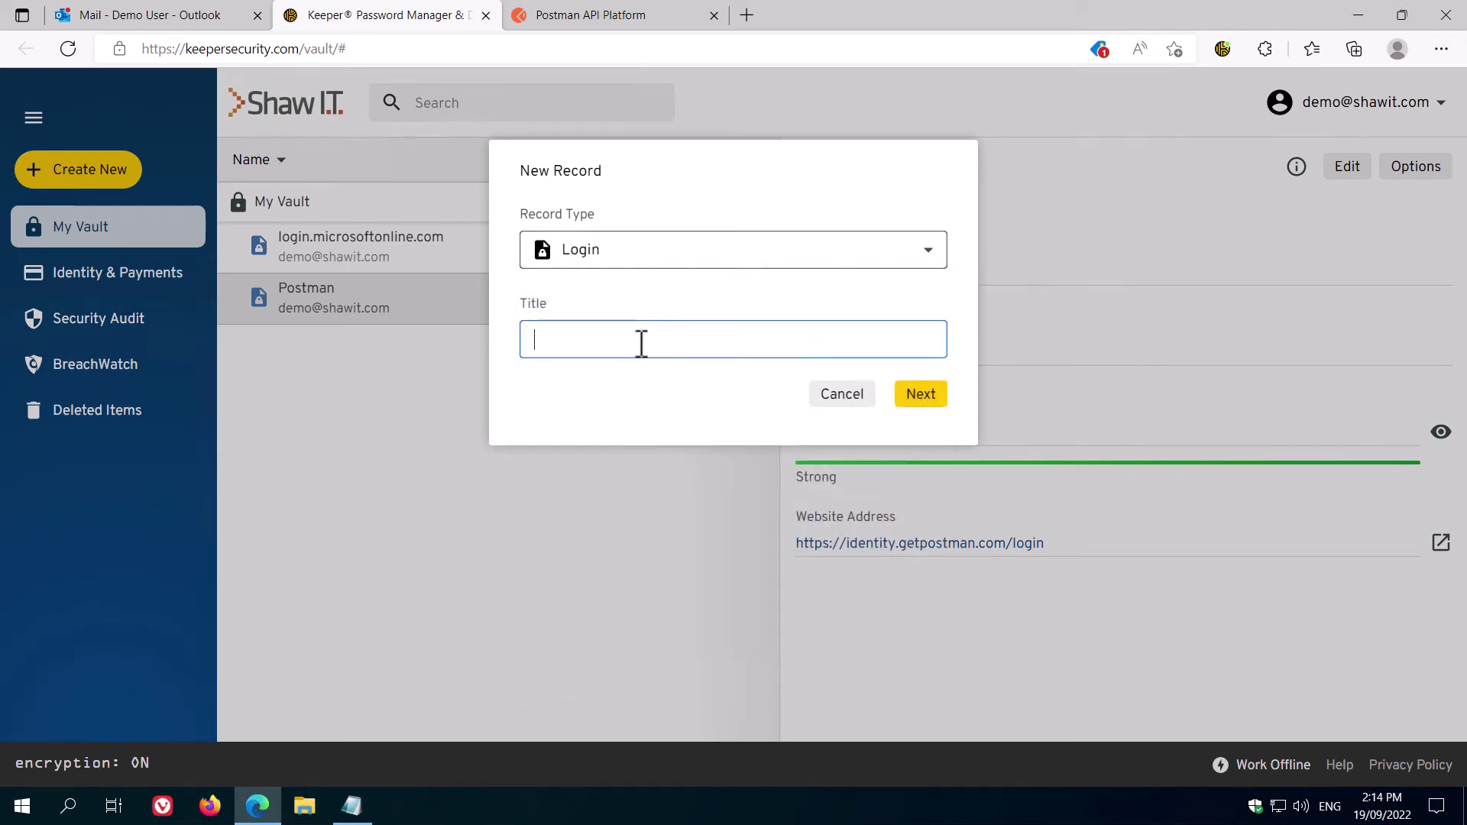
pyautogui.write('New website login')
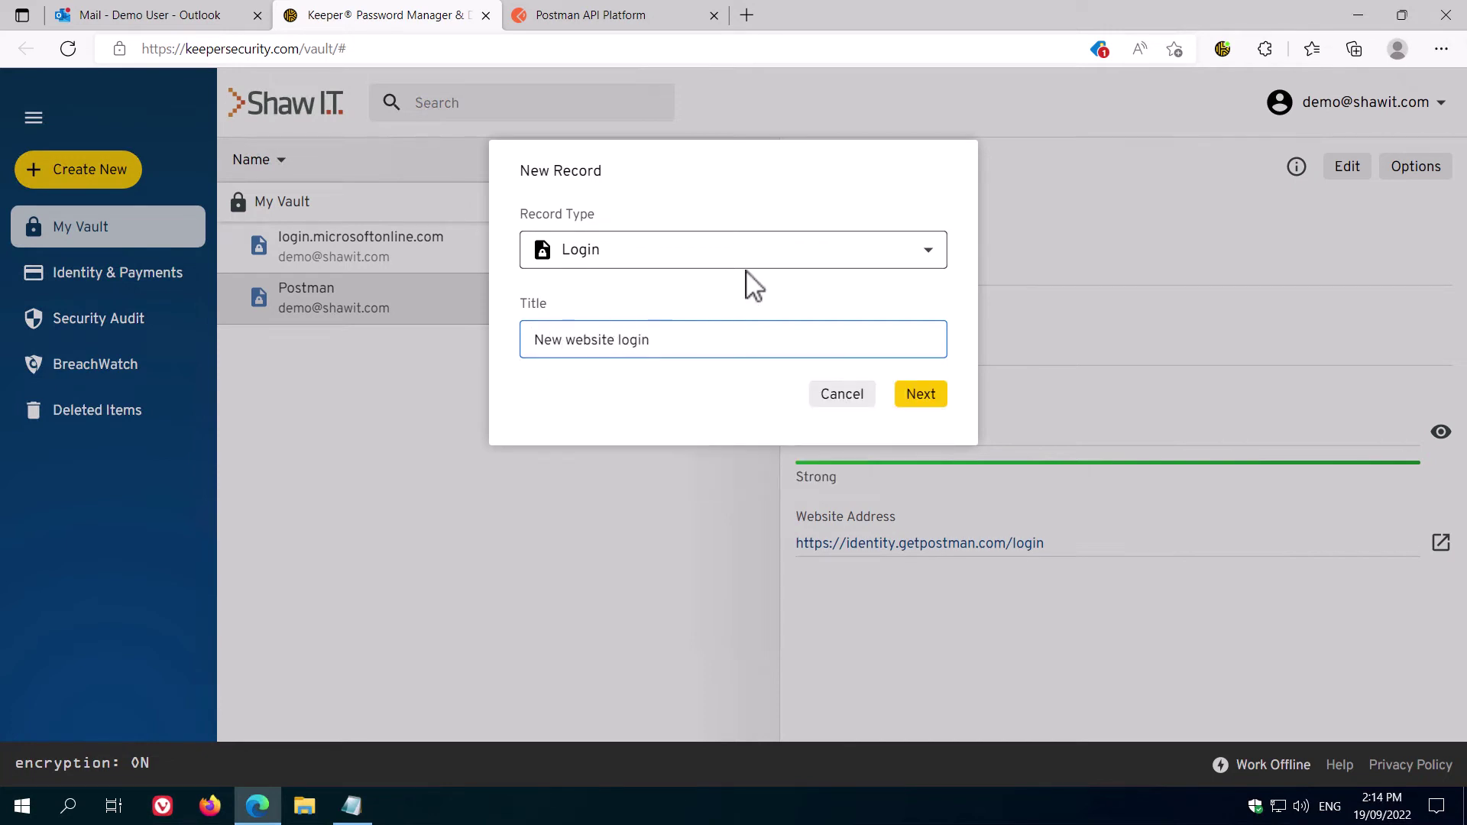
pyautogui.click(922, 396)
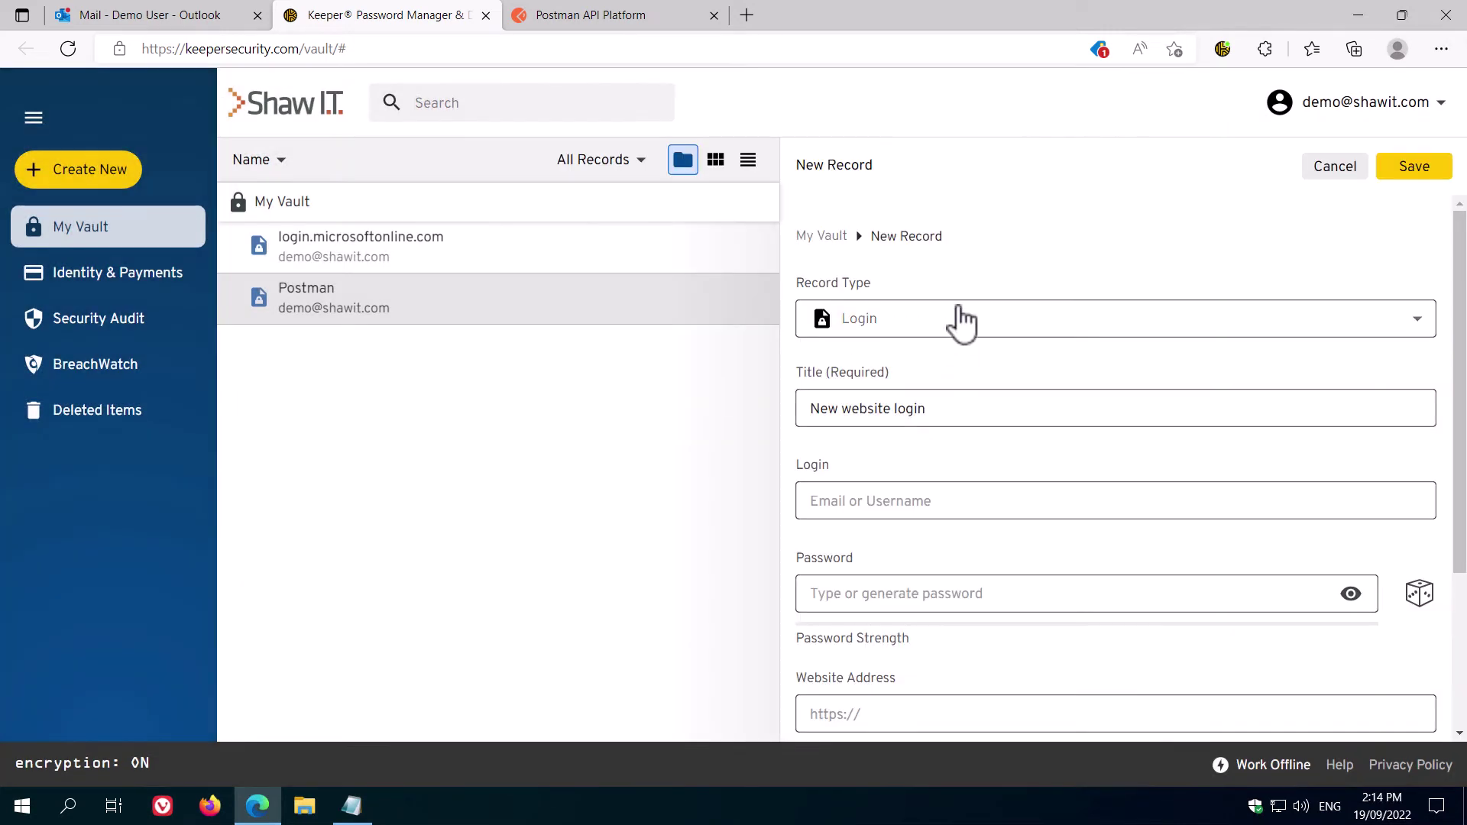
pyautogui.scroll(-2, 1123, 386)
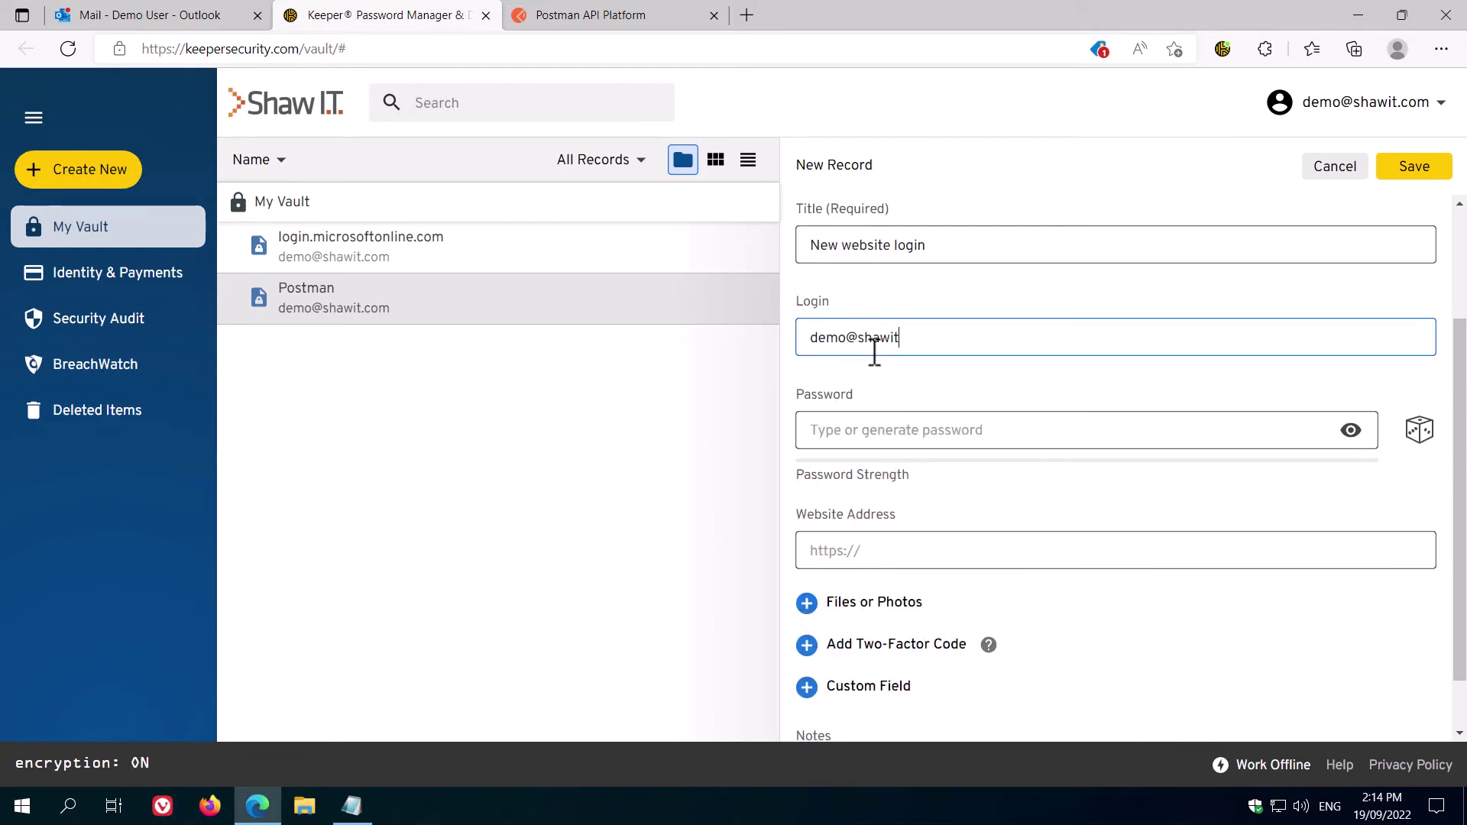
pyautogui.press('Tab')
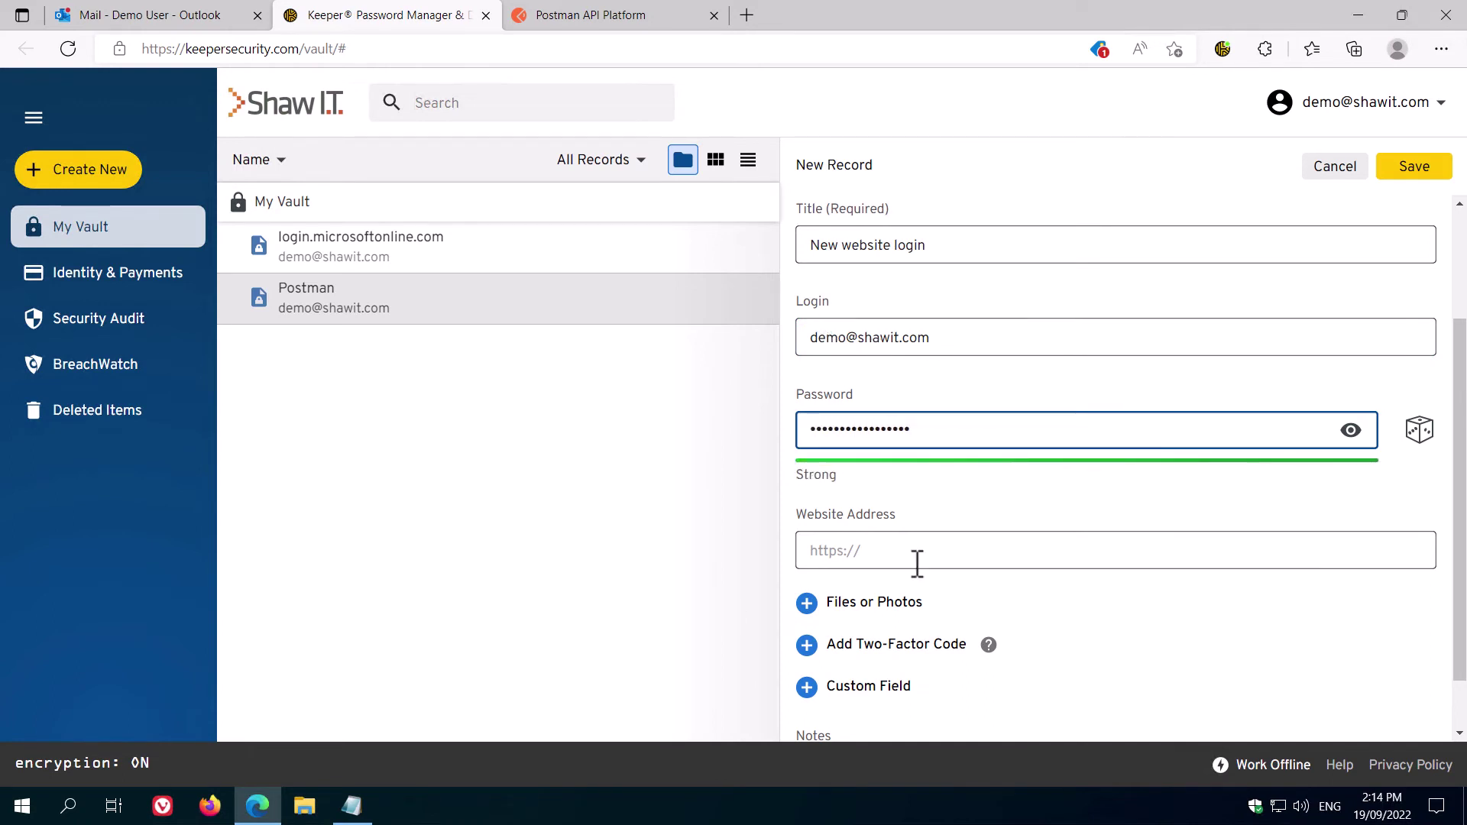
pyautogui.click(922, 555)
pyautogui.write('https://example.com/')
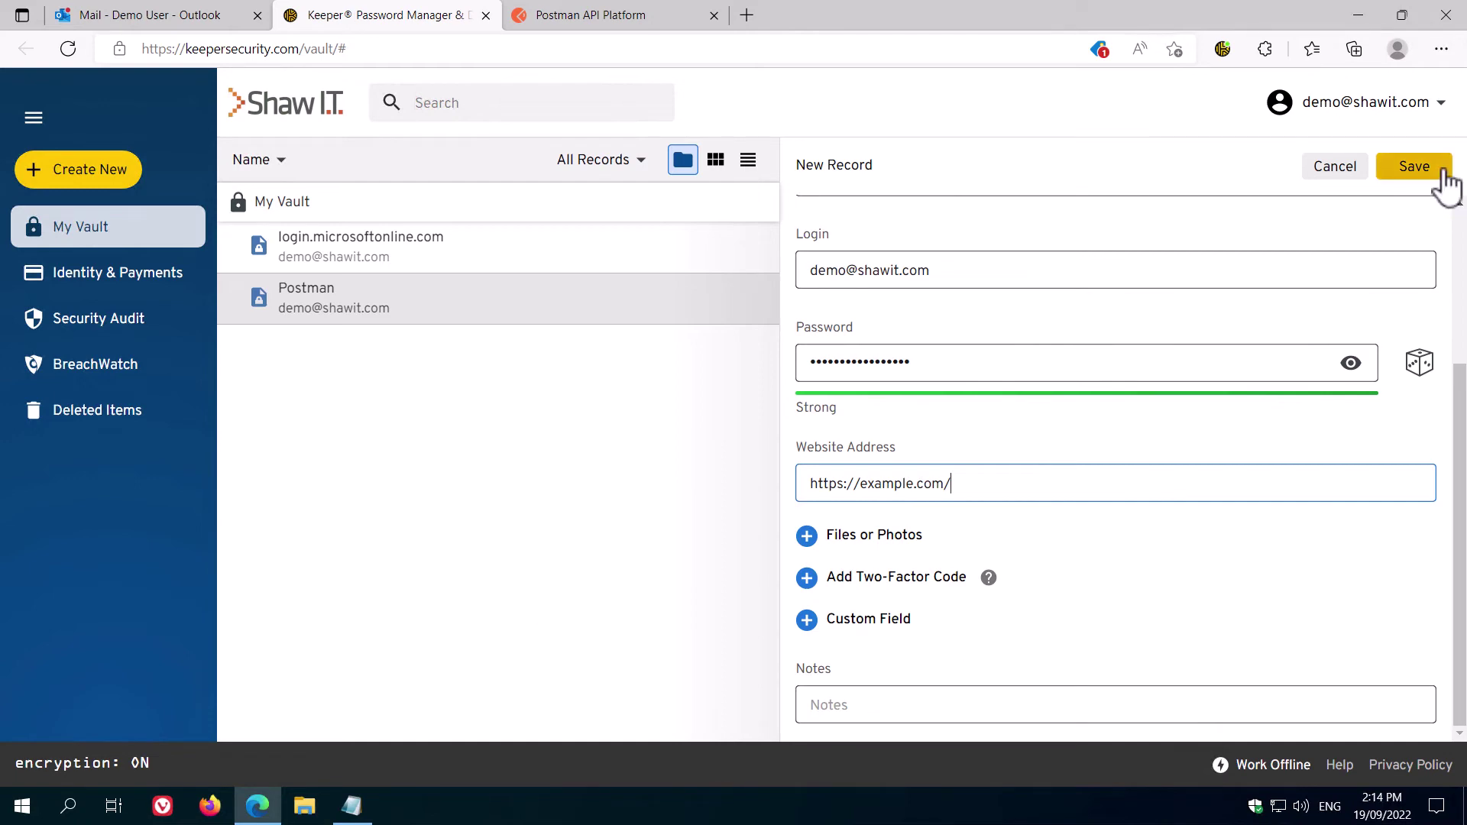
pyautogui.click(1432, 170)
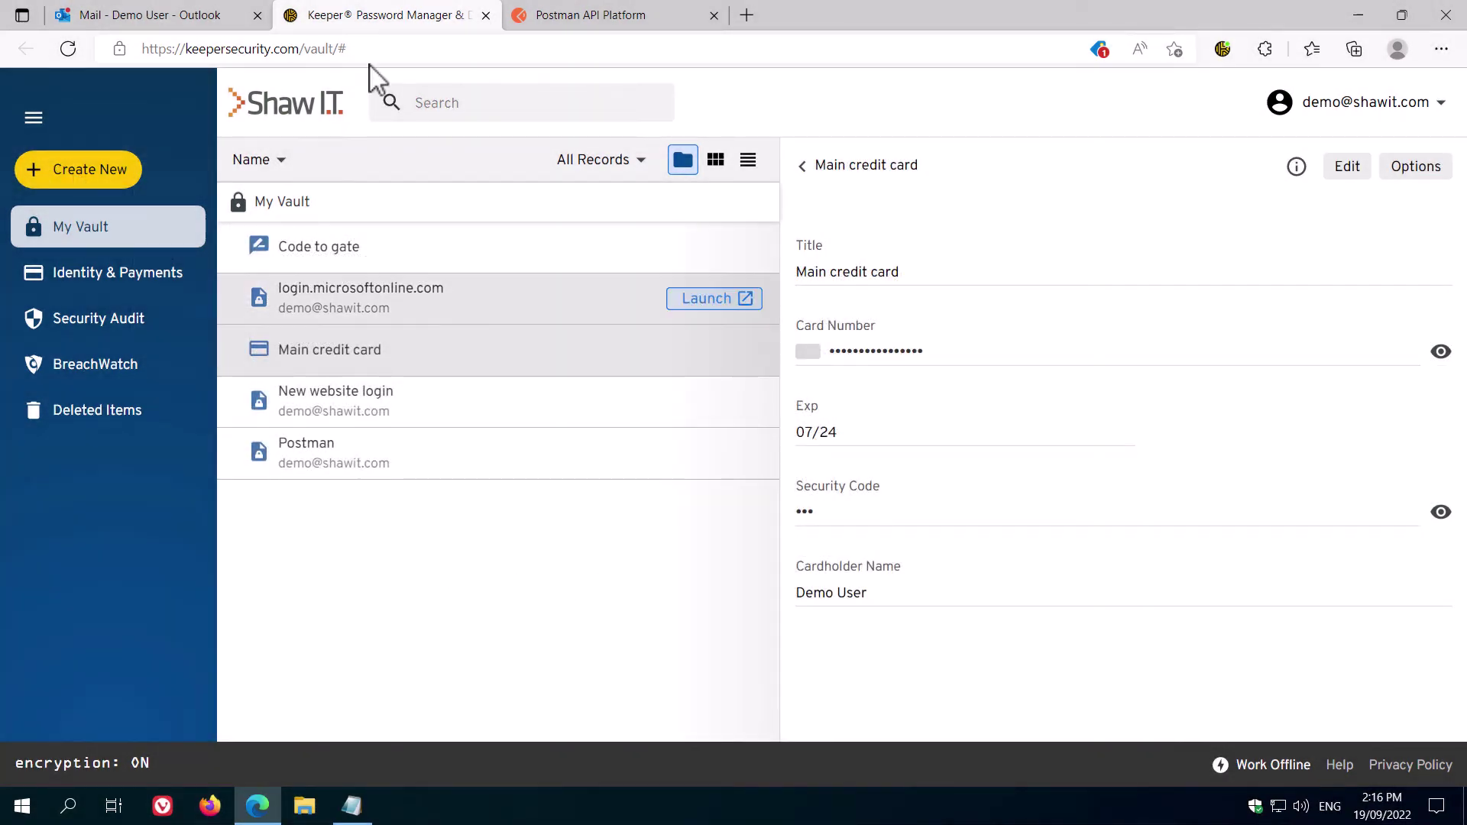
# Create a new folder named Personal in My Vault
pyautogui.click(70, 162)
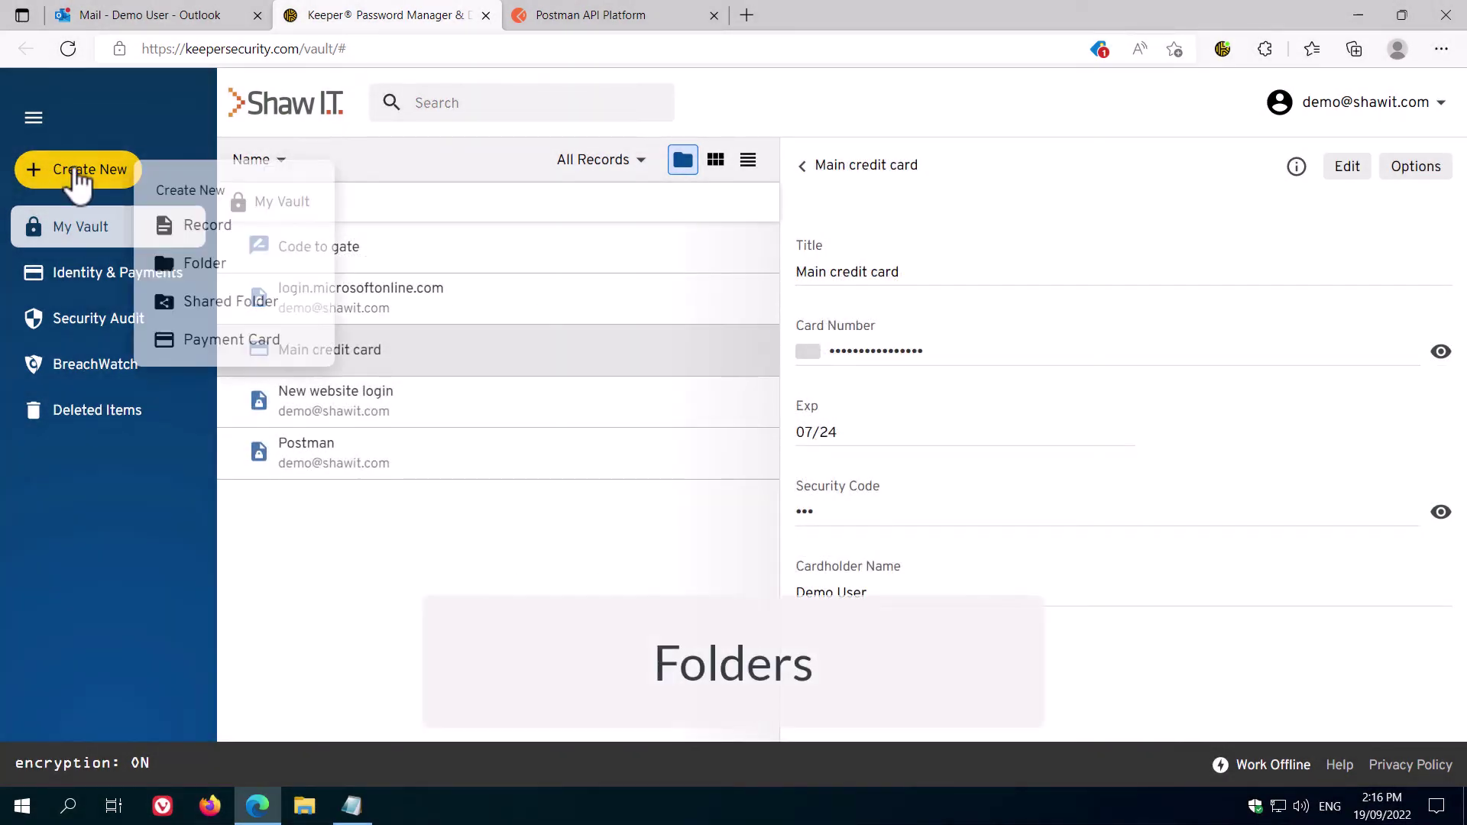
pyautogui.click(193, 264)
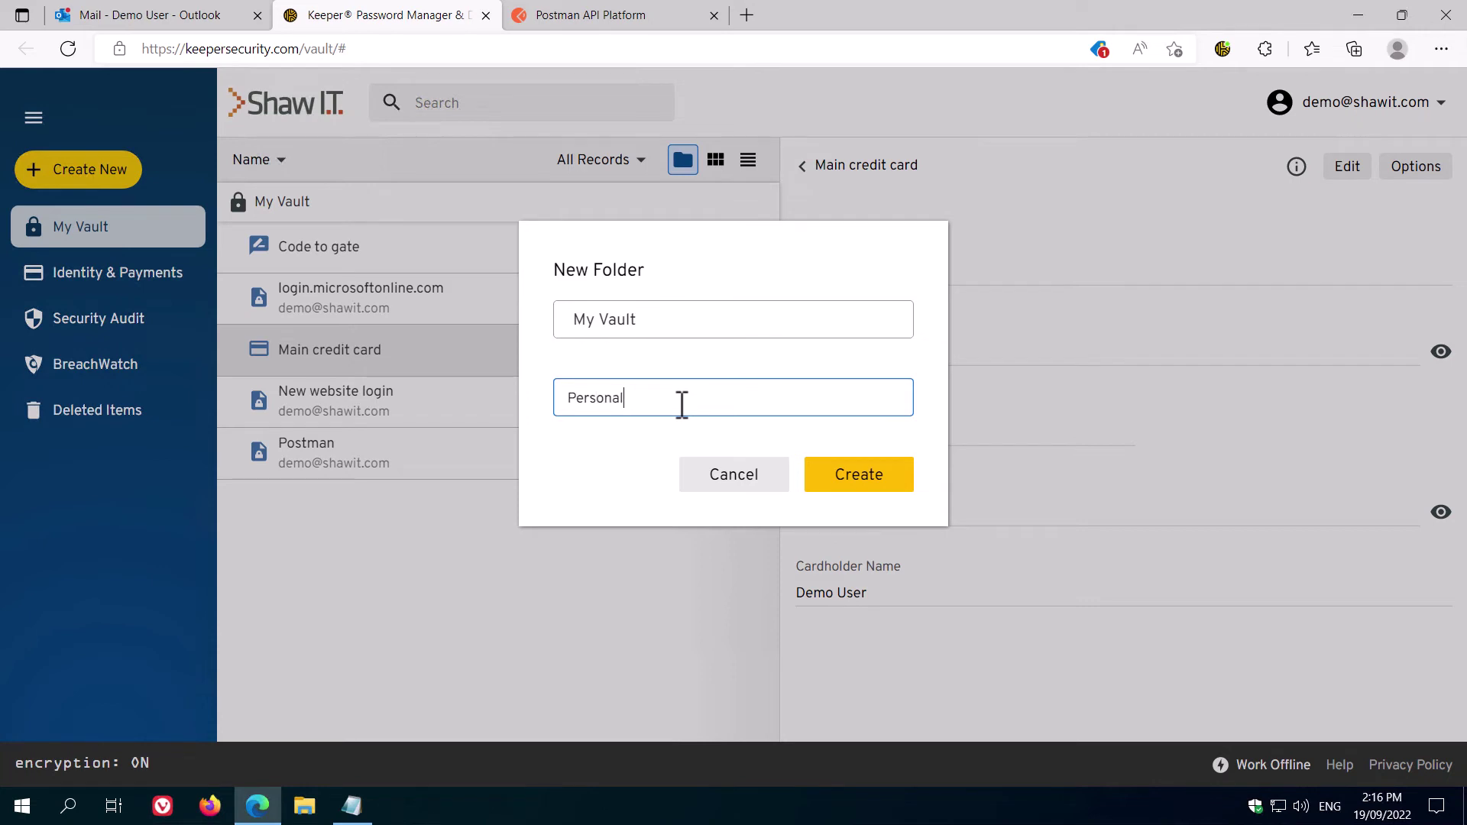
pyautogui.click(838, 480)
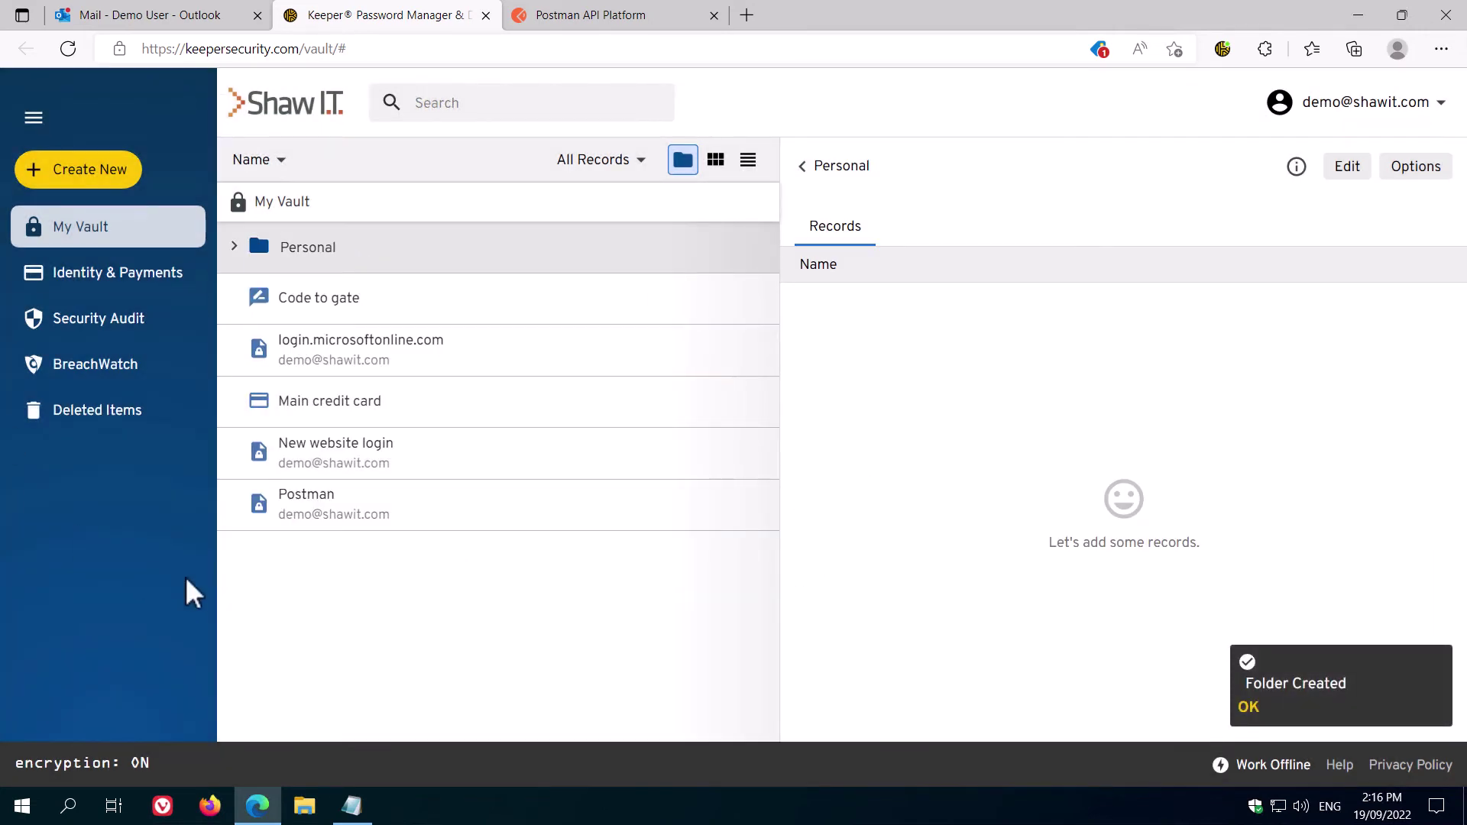
# Move the Code to gate and New website login records into the Personal folder
pyautogui.click(336, 313)
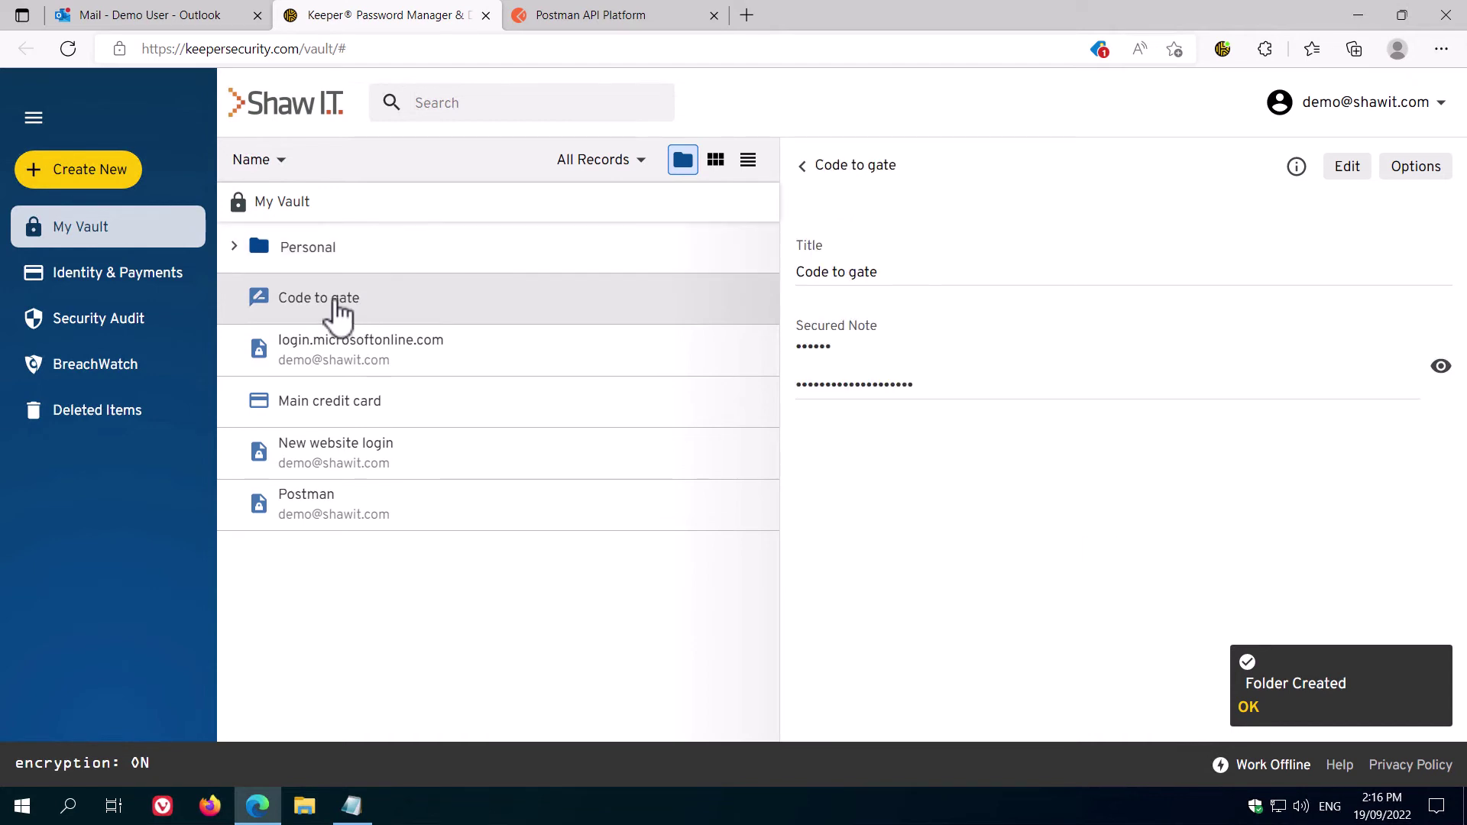
pyautogui.moveTo(330, 317); pyautogui.dragTo(330, 262)
pyautogui.click(827, 434)
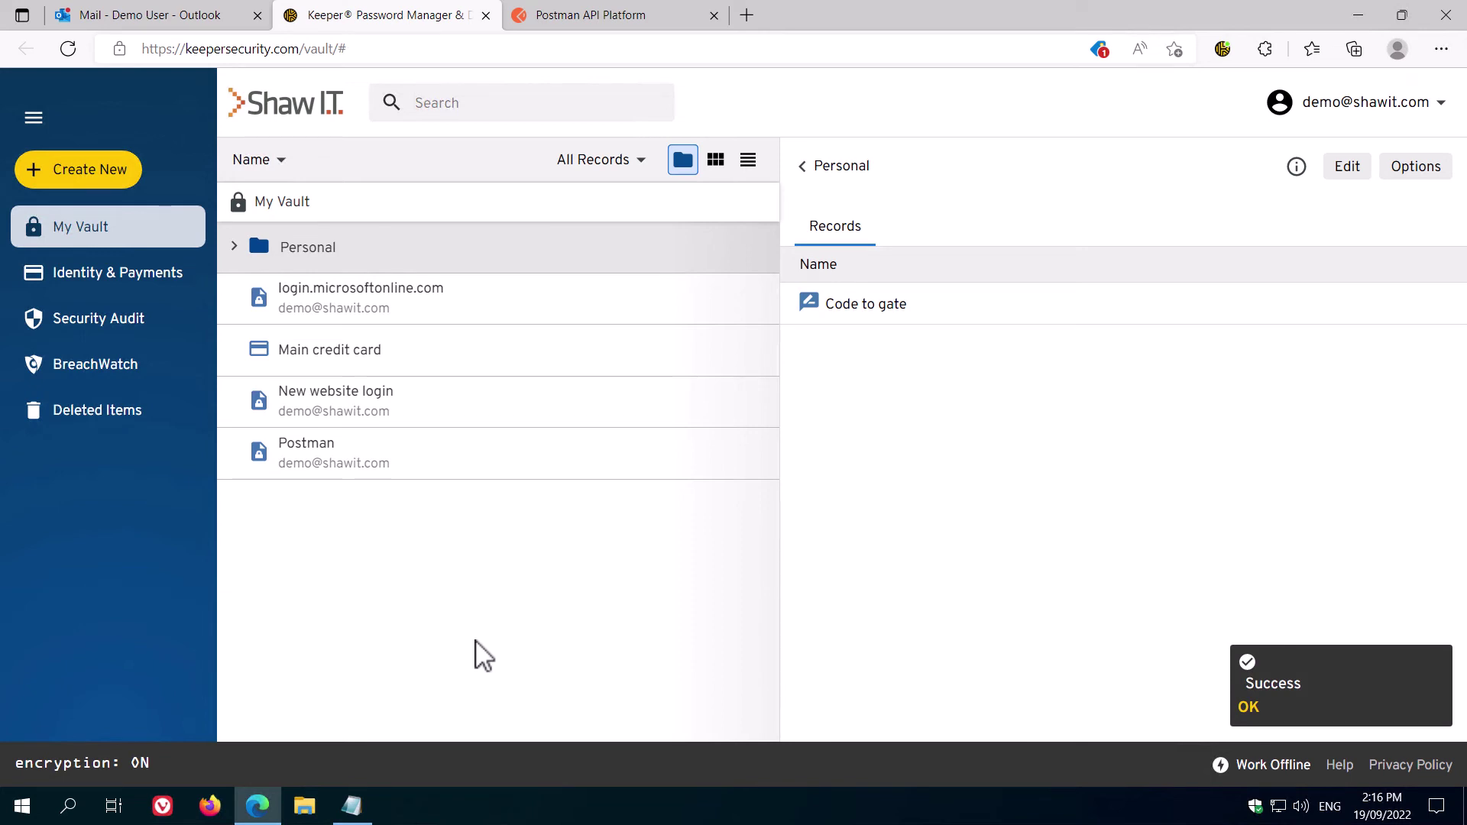
pyautogui.moveTo(331, 413); pyautogui.dragTo(344, 248)
pyautogui.click(838, 435)
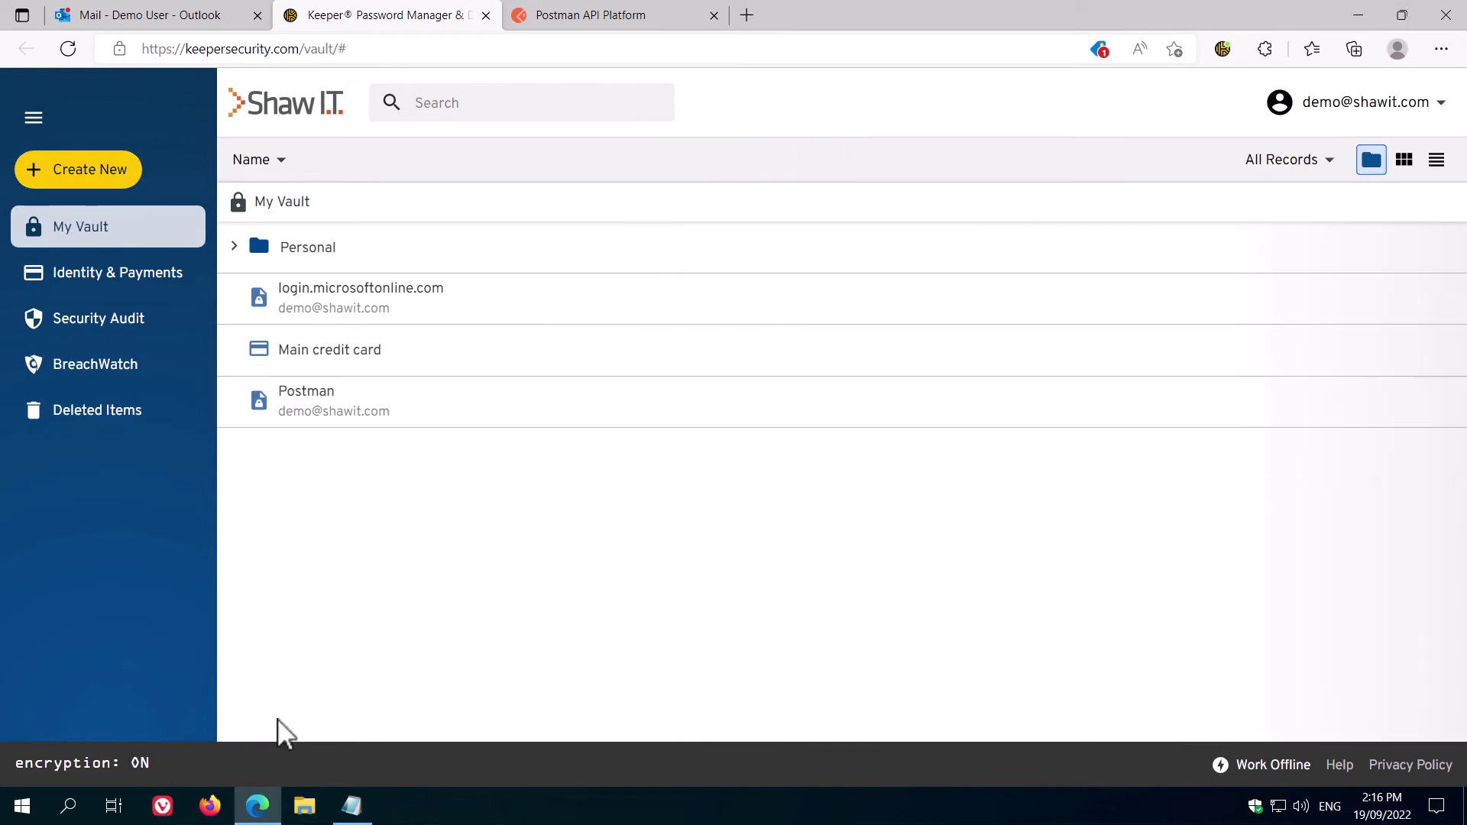
# Create a Work folder with My Vault as its parent
pyautogui.click(97, 183)
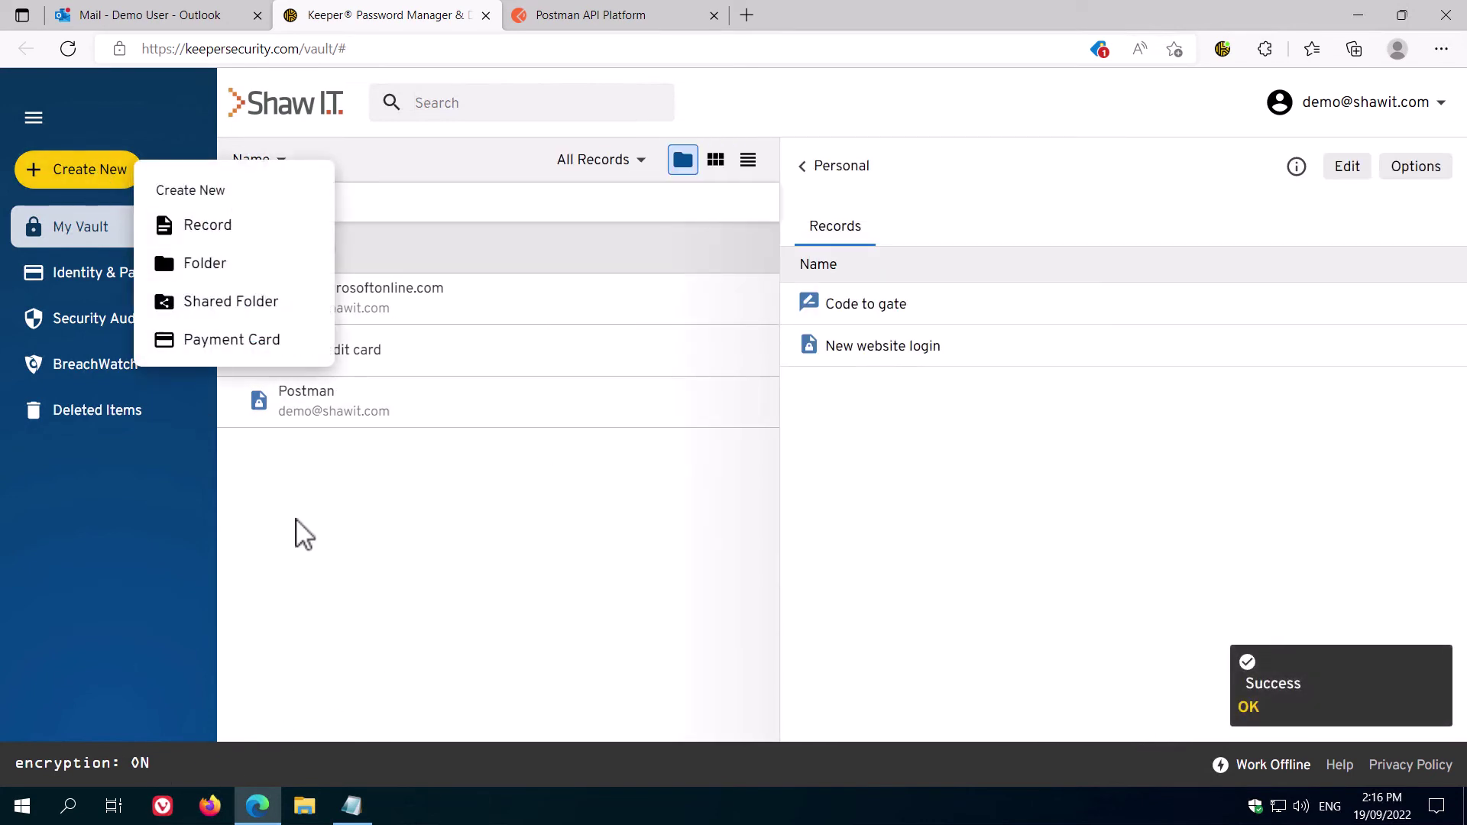
pyautogui.click(205, 262)
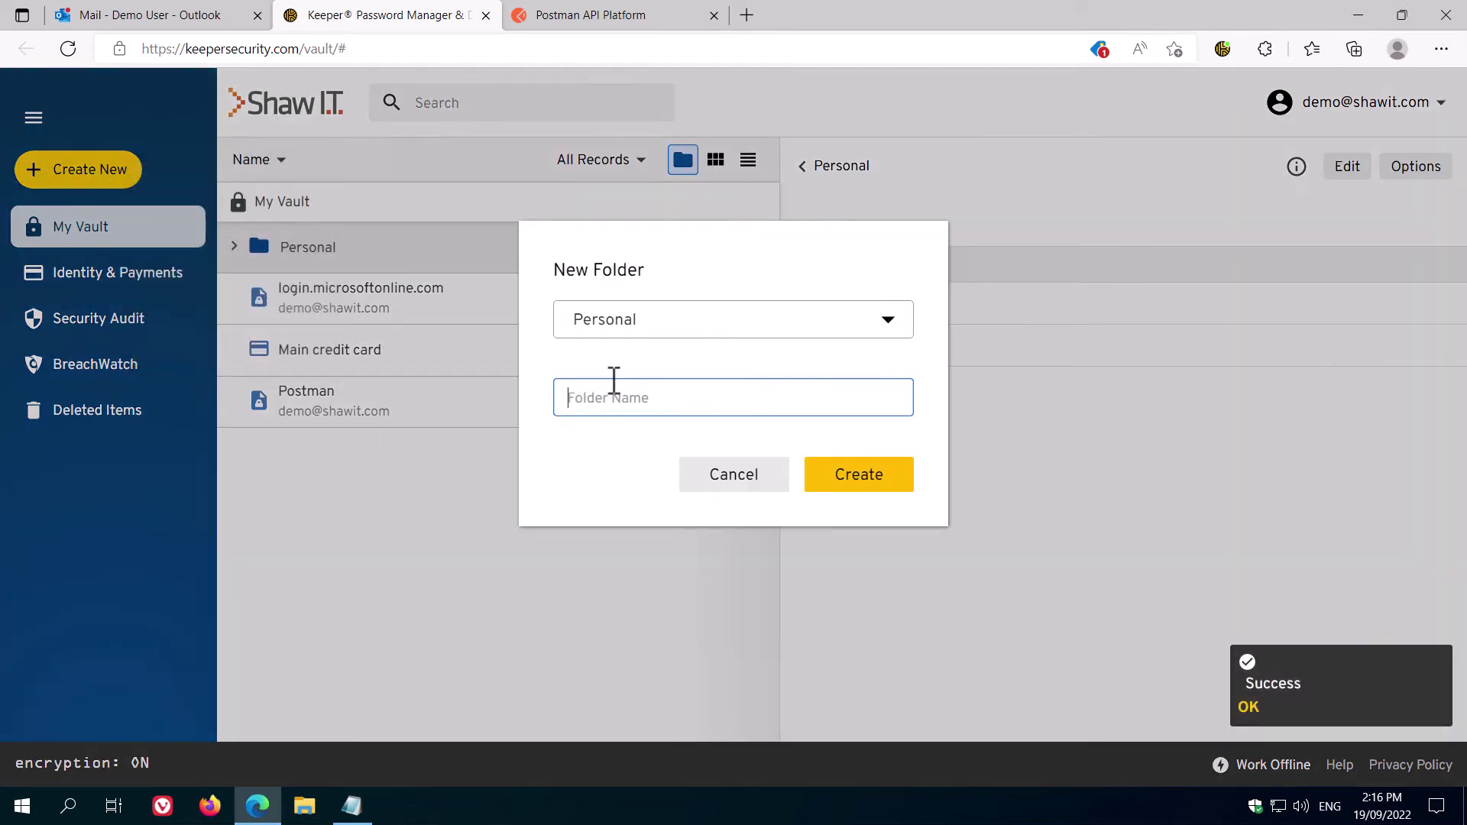
pyautogui.click(634, 333)
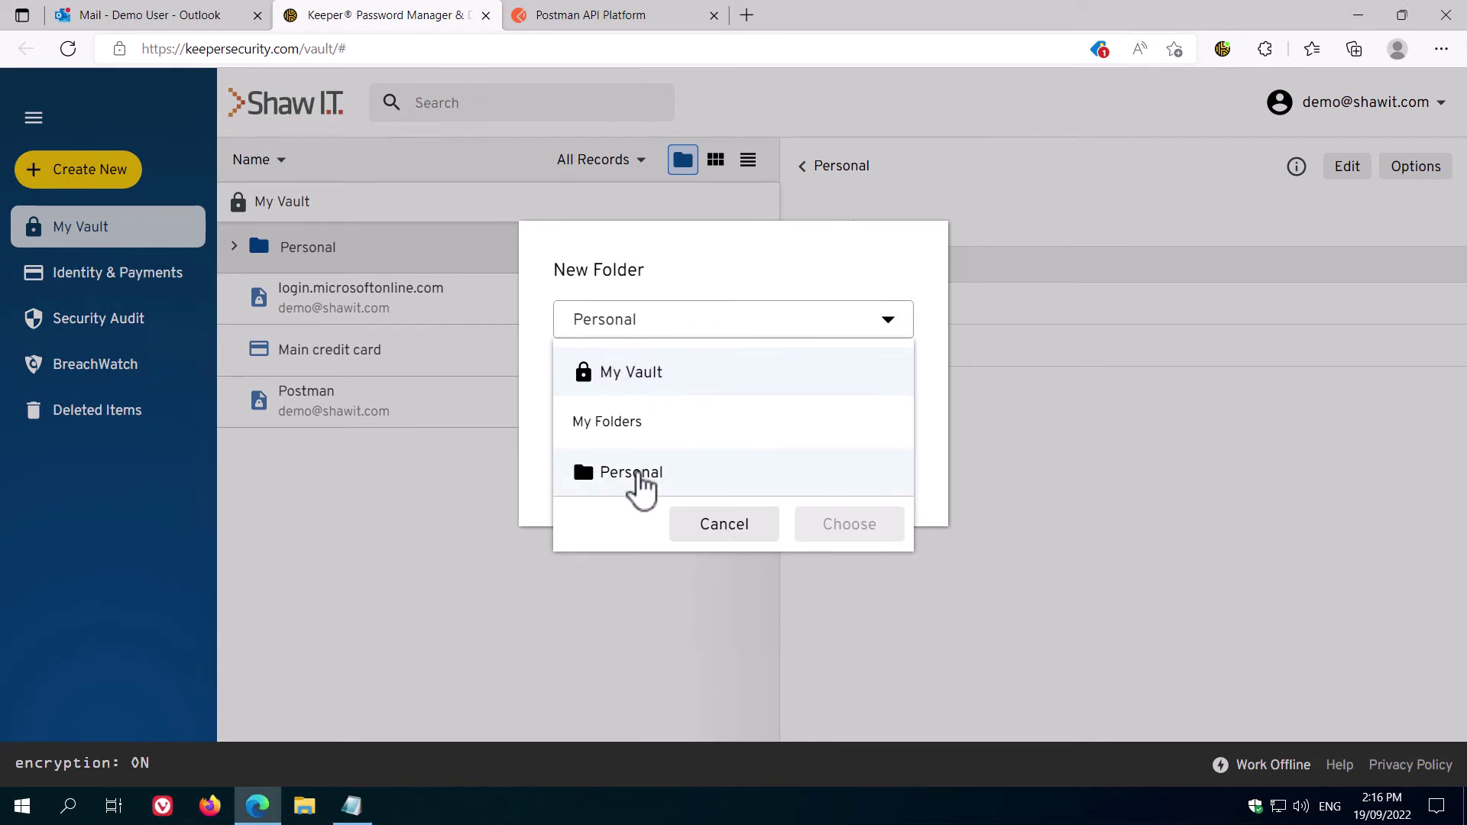
pyautogui.click(584, 374)
pyautogui.click(829, 531)
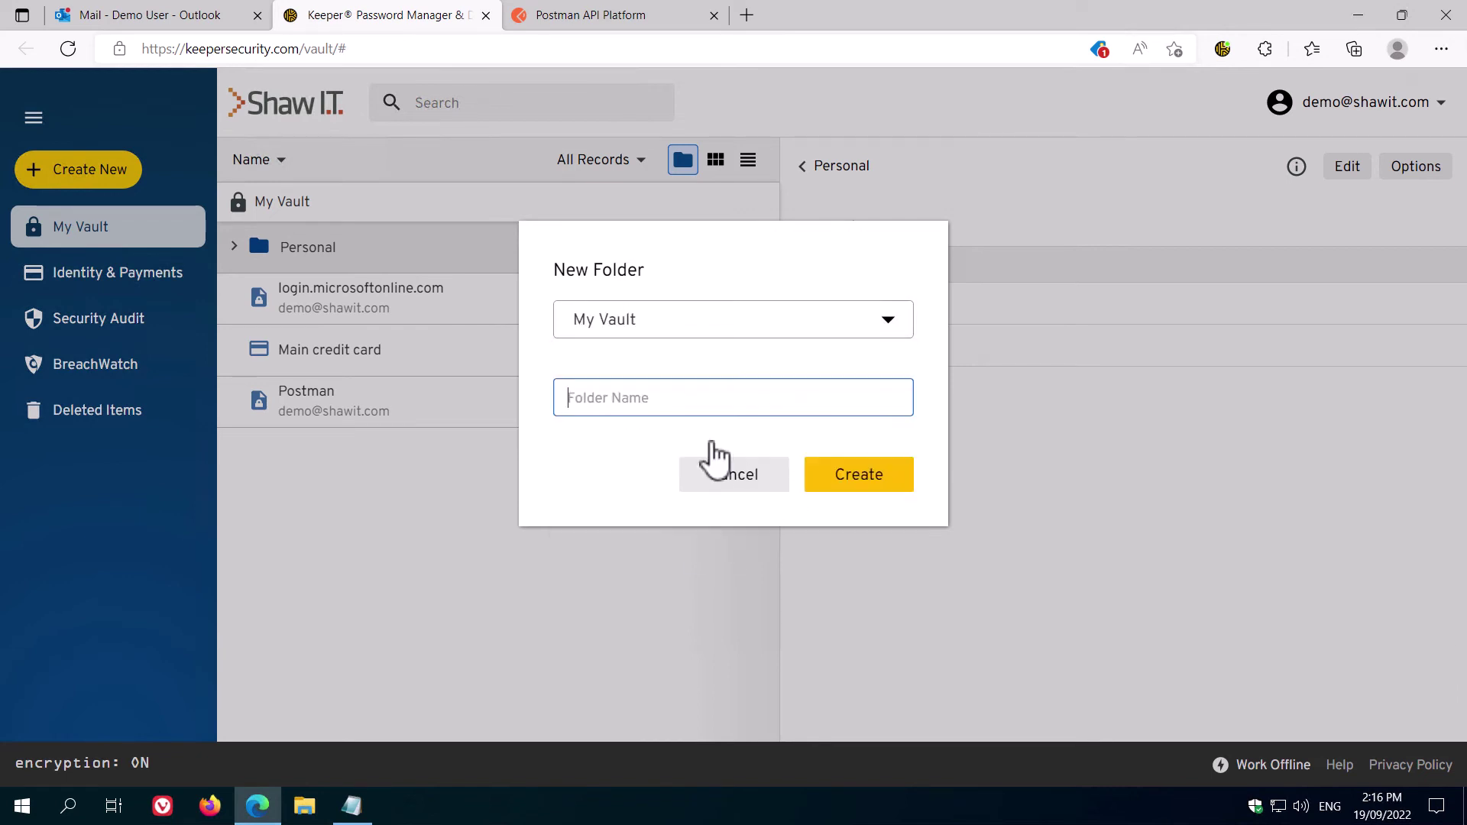
pyautogui.write('Work')
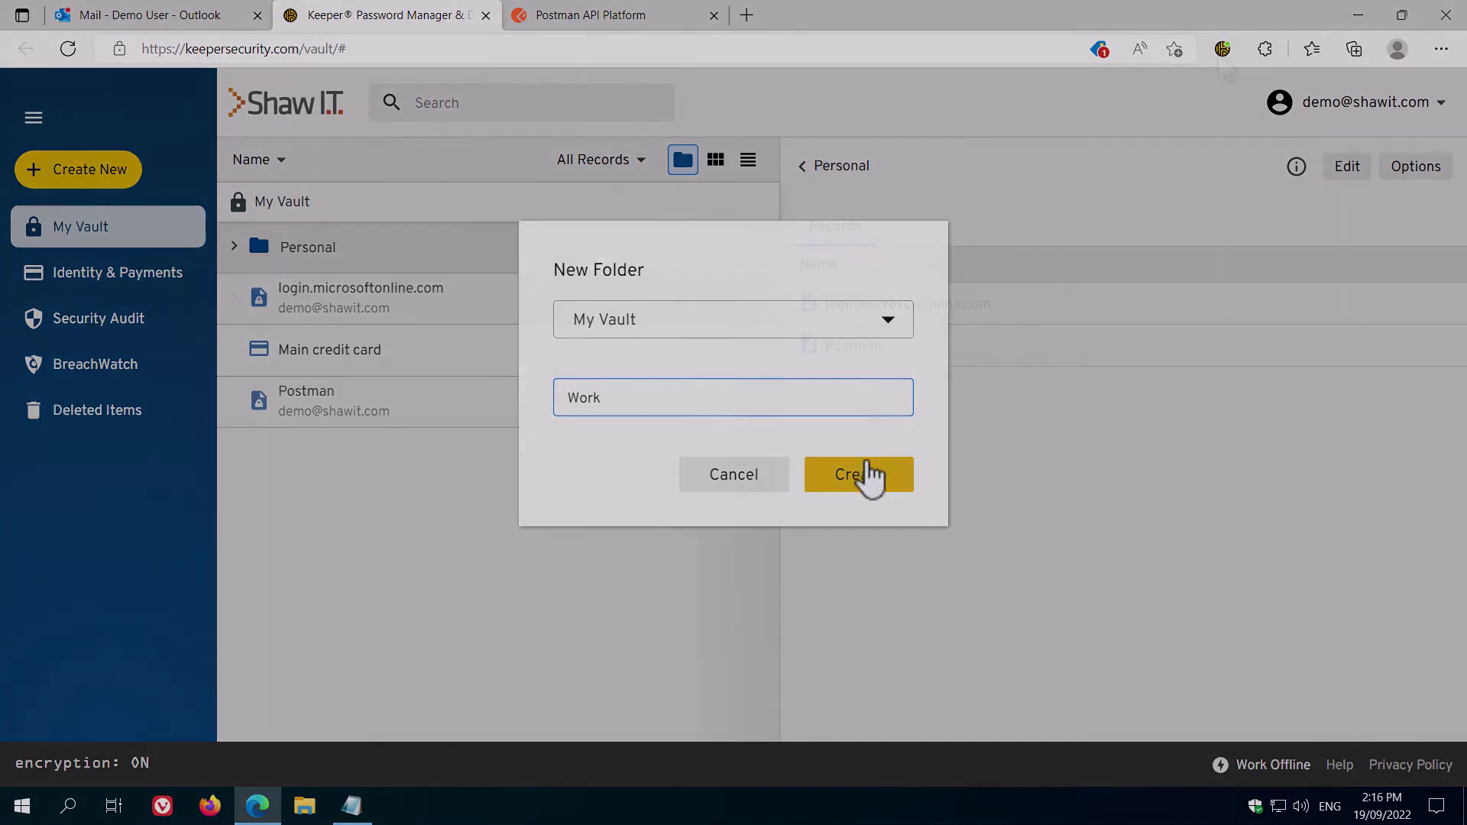
pyautogui.click(861, 474)
# Turn off Auto Submit in the Keeper browser extension settings
pyautogui.click(1222, 49)
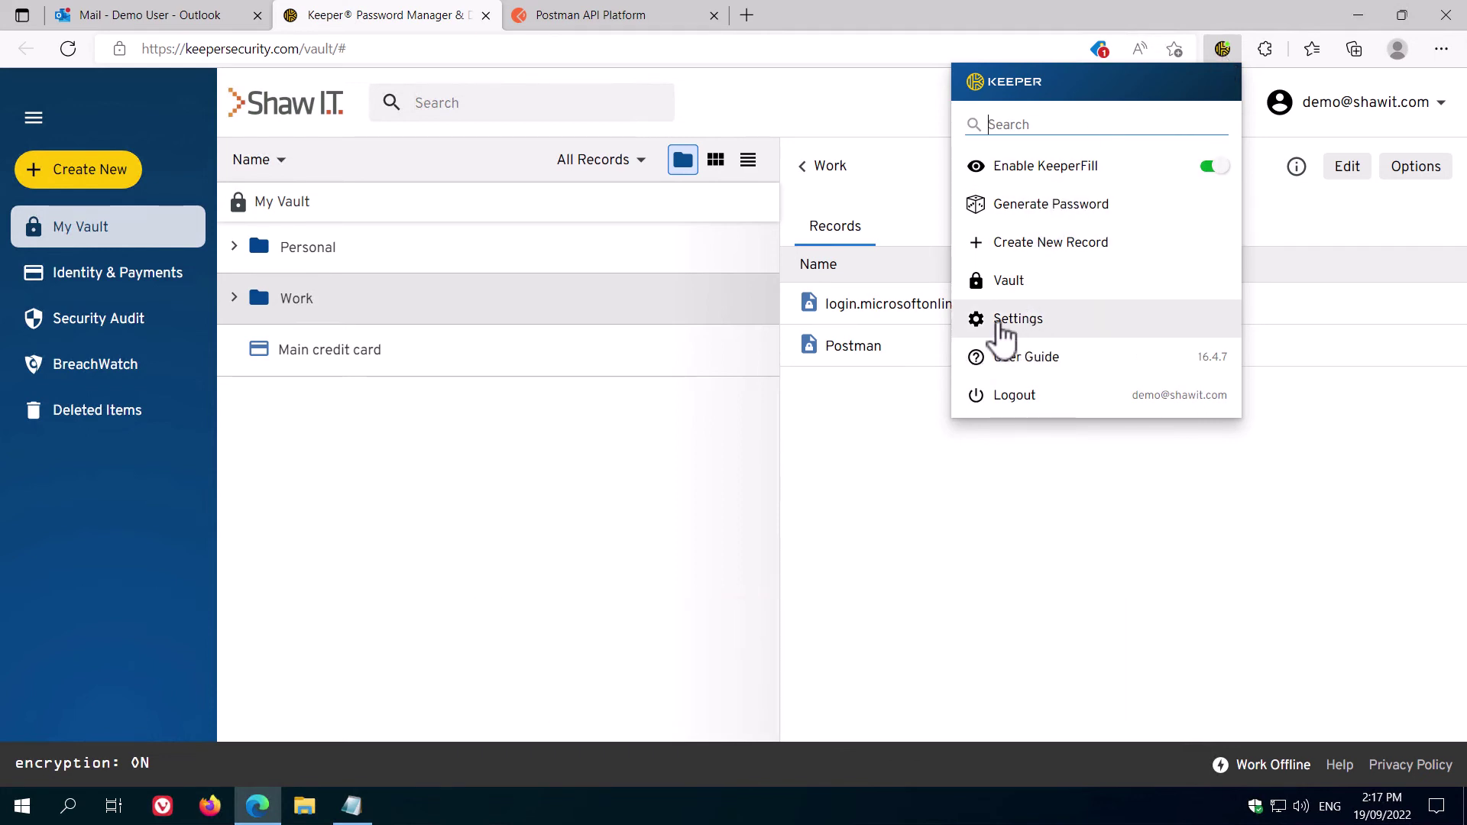
pyautogui.click(1022, 321)
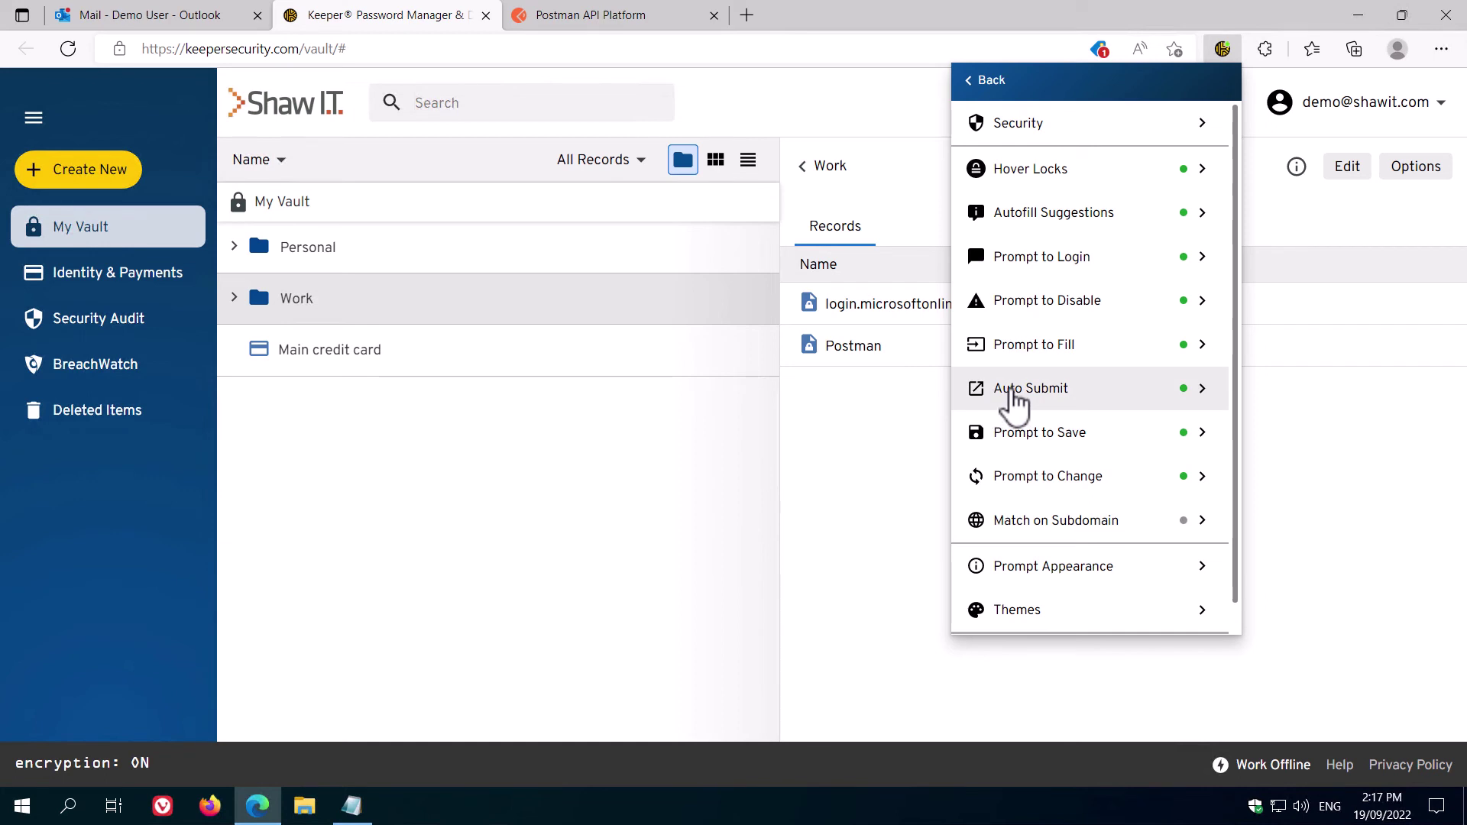
pyautogui.click(1001, 391)
pyautogui.click(1213, 123)
pyautogui.click(1225, 53)
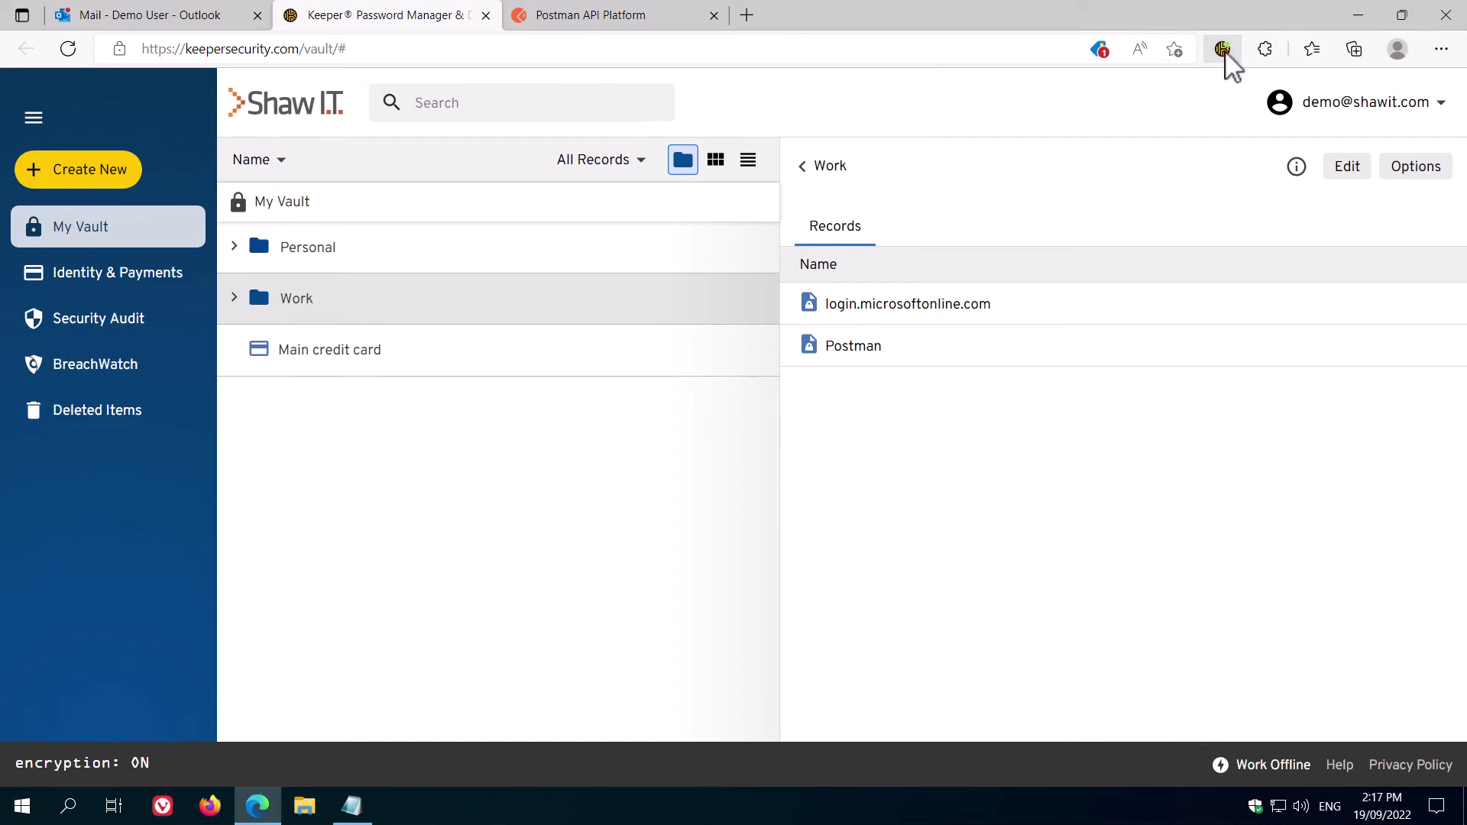
# Review the extension's Security settings for Logout Timer and Stay Logged In
pyautogui.click(1223, 51)
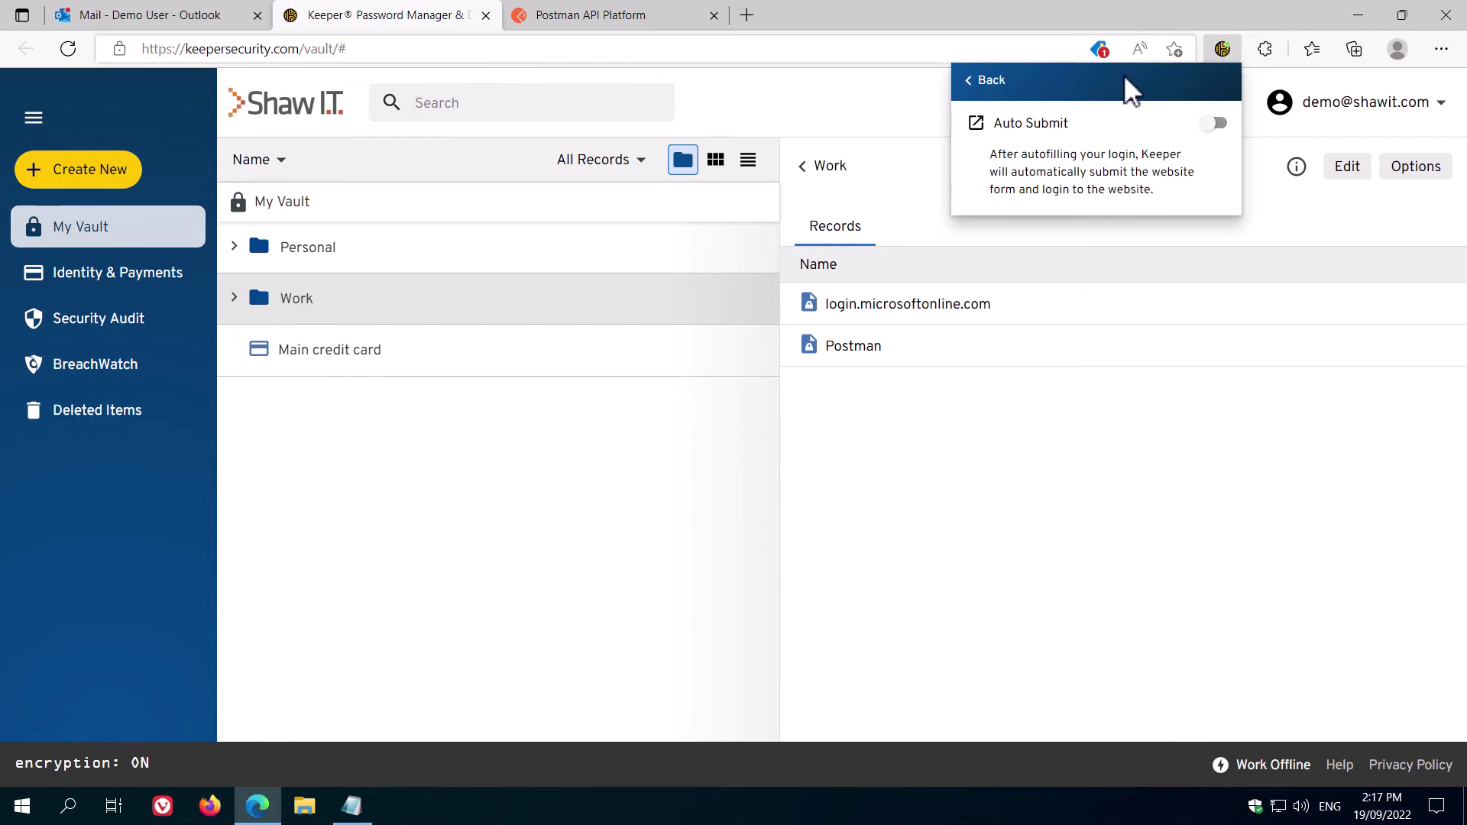
pyautogui.click(993, 83)
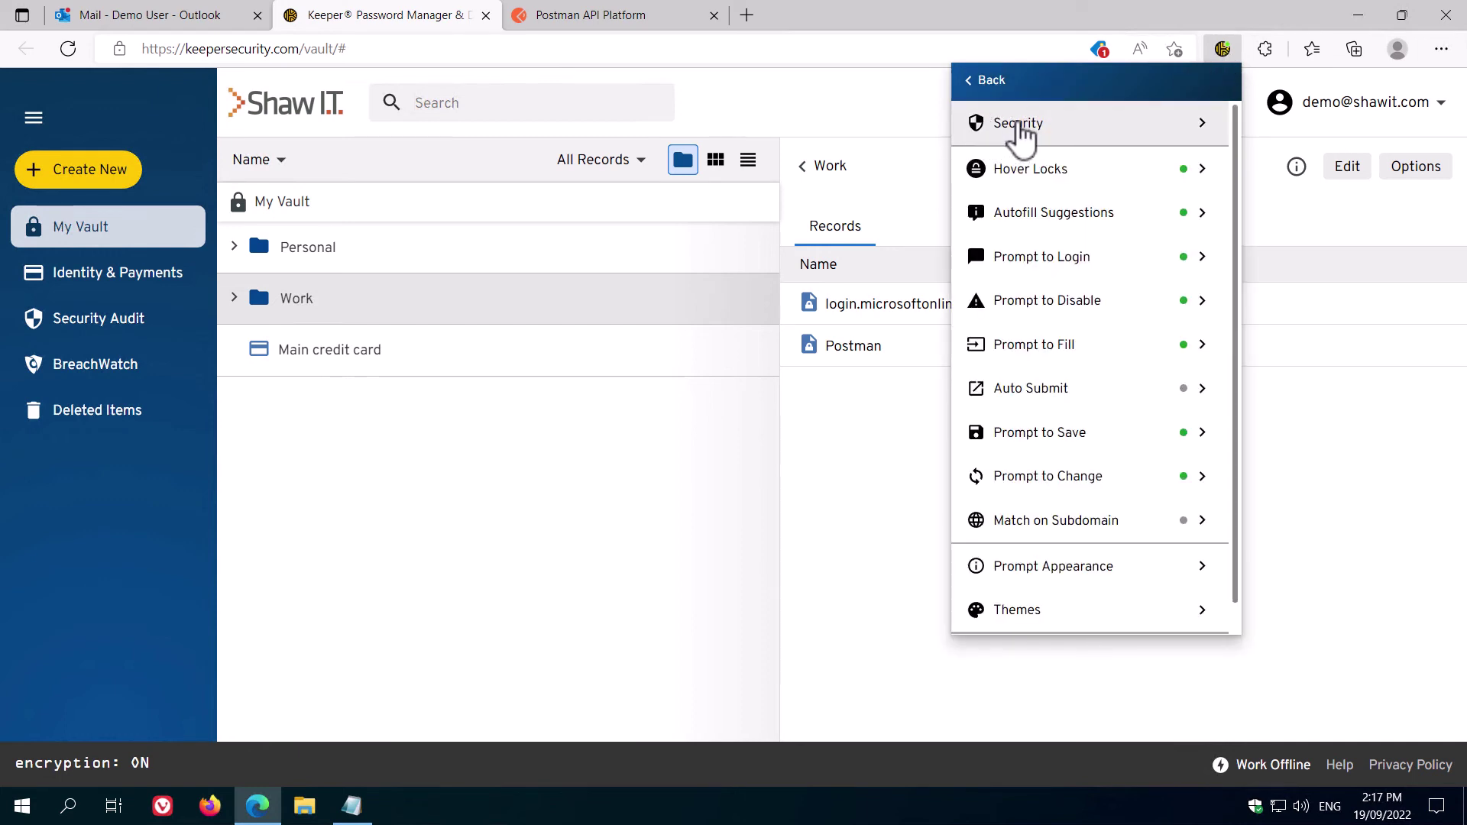
pyautogui.click(1021, 131)
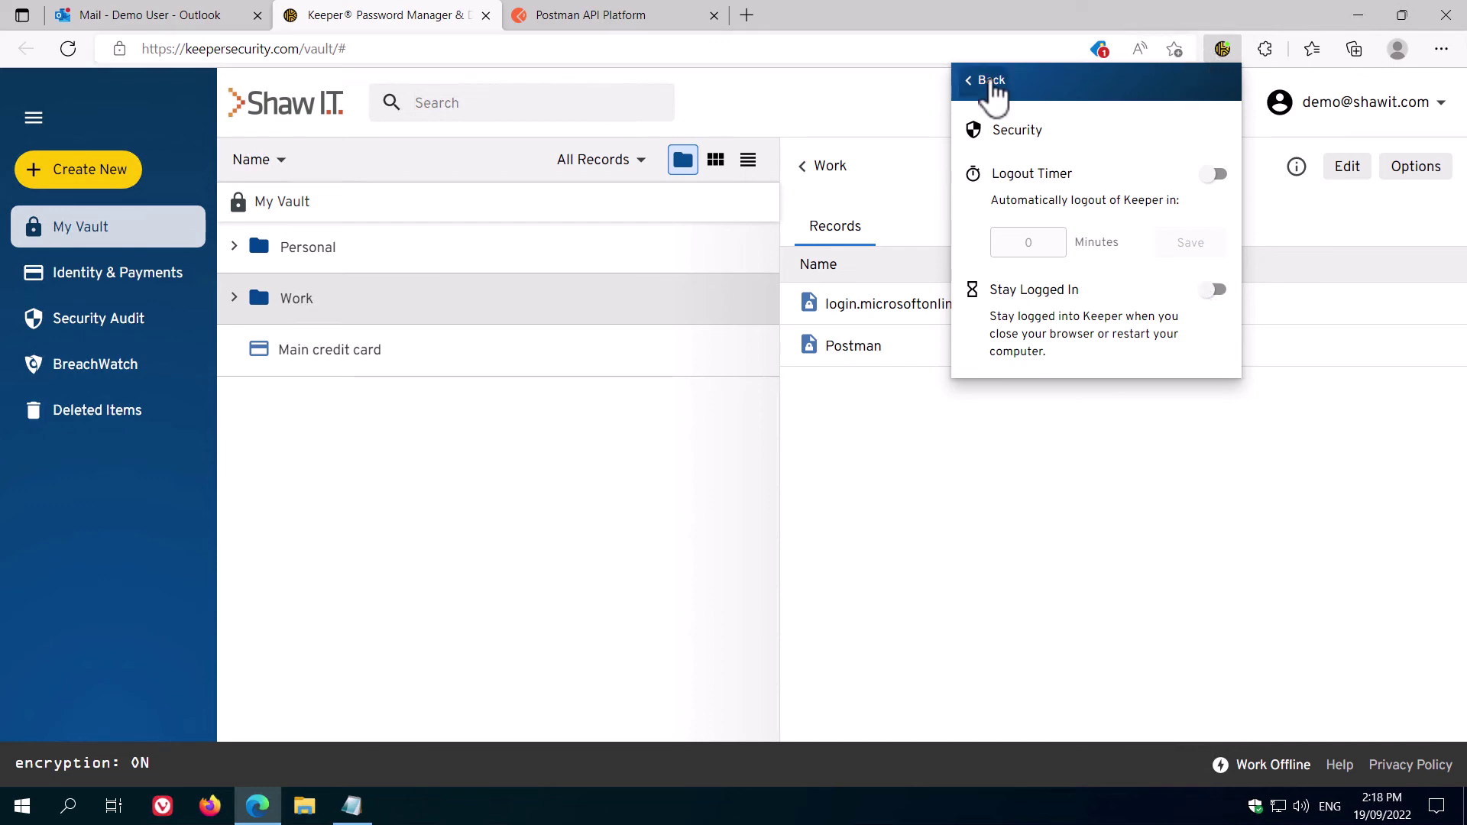
pyautogui.click(986, 80)
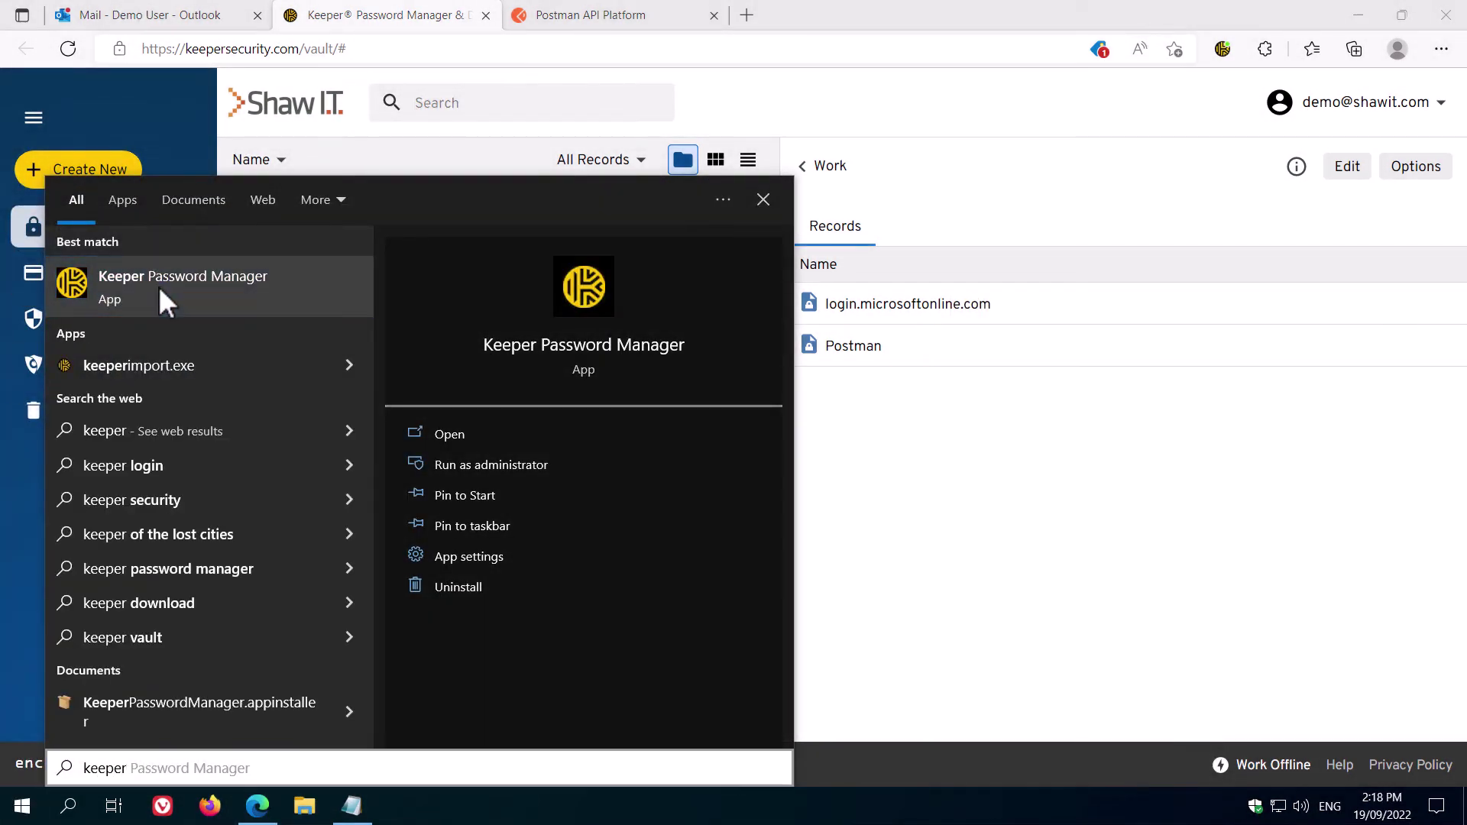
# Launch Keeper Desktop and enter the account e-mail address to begin signing in
pyautogui.click(158, 286)
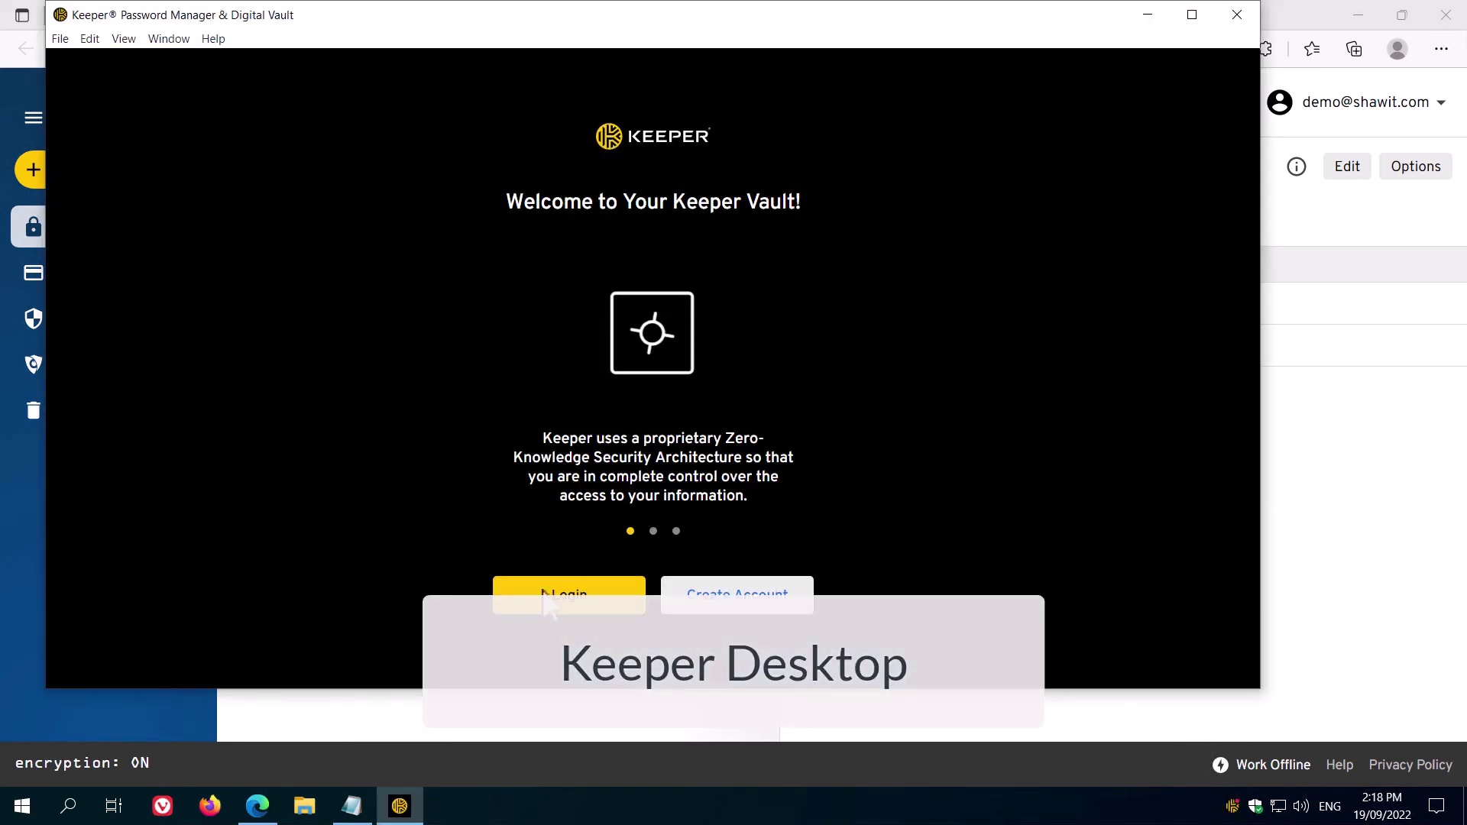
pyautogui.click(588, 594)
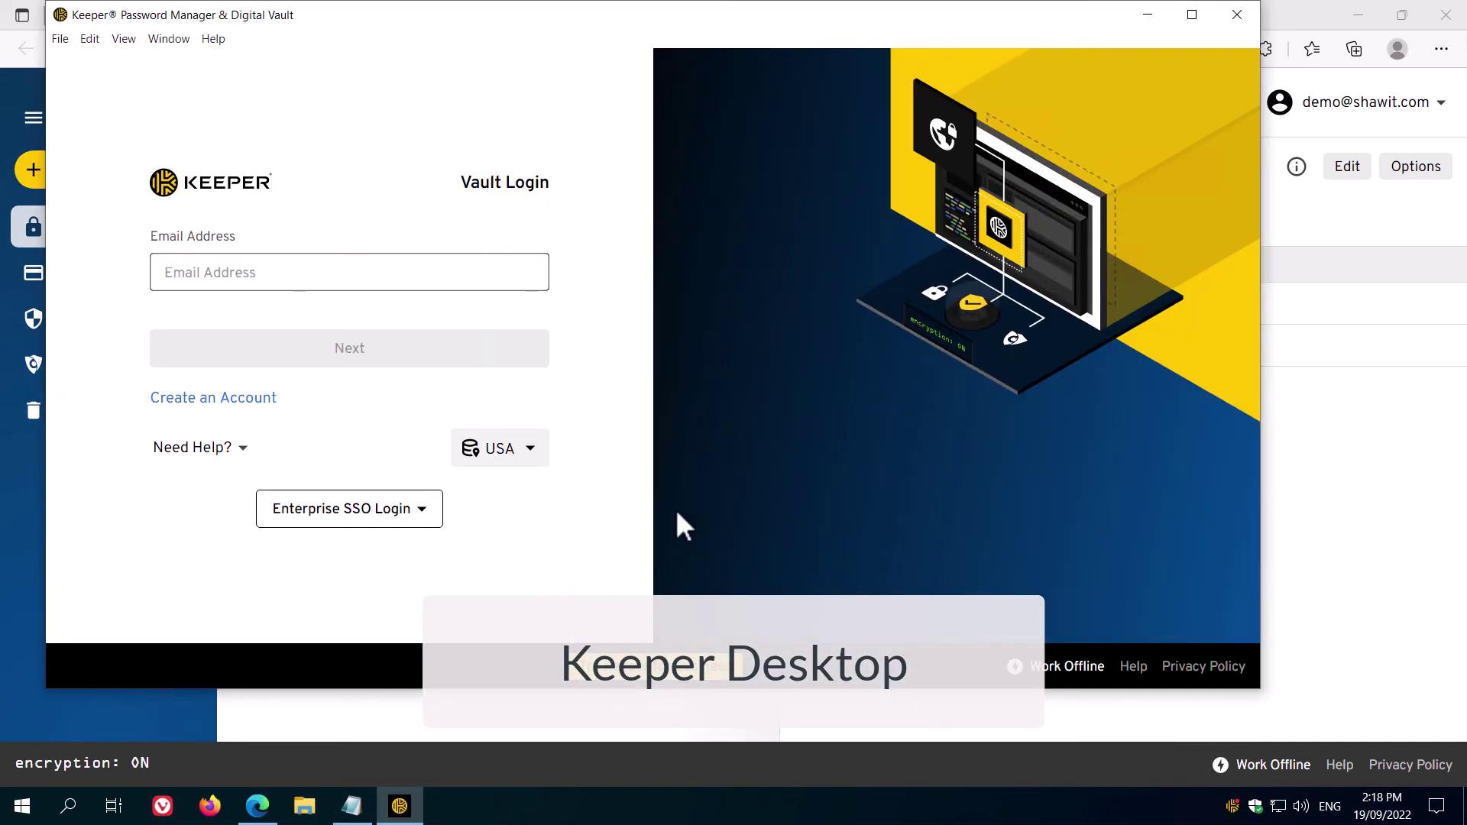
pyautogui.click(365, 272)
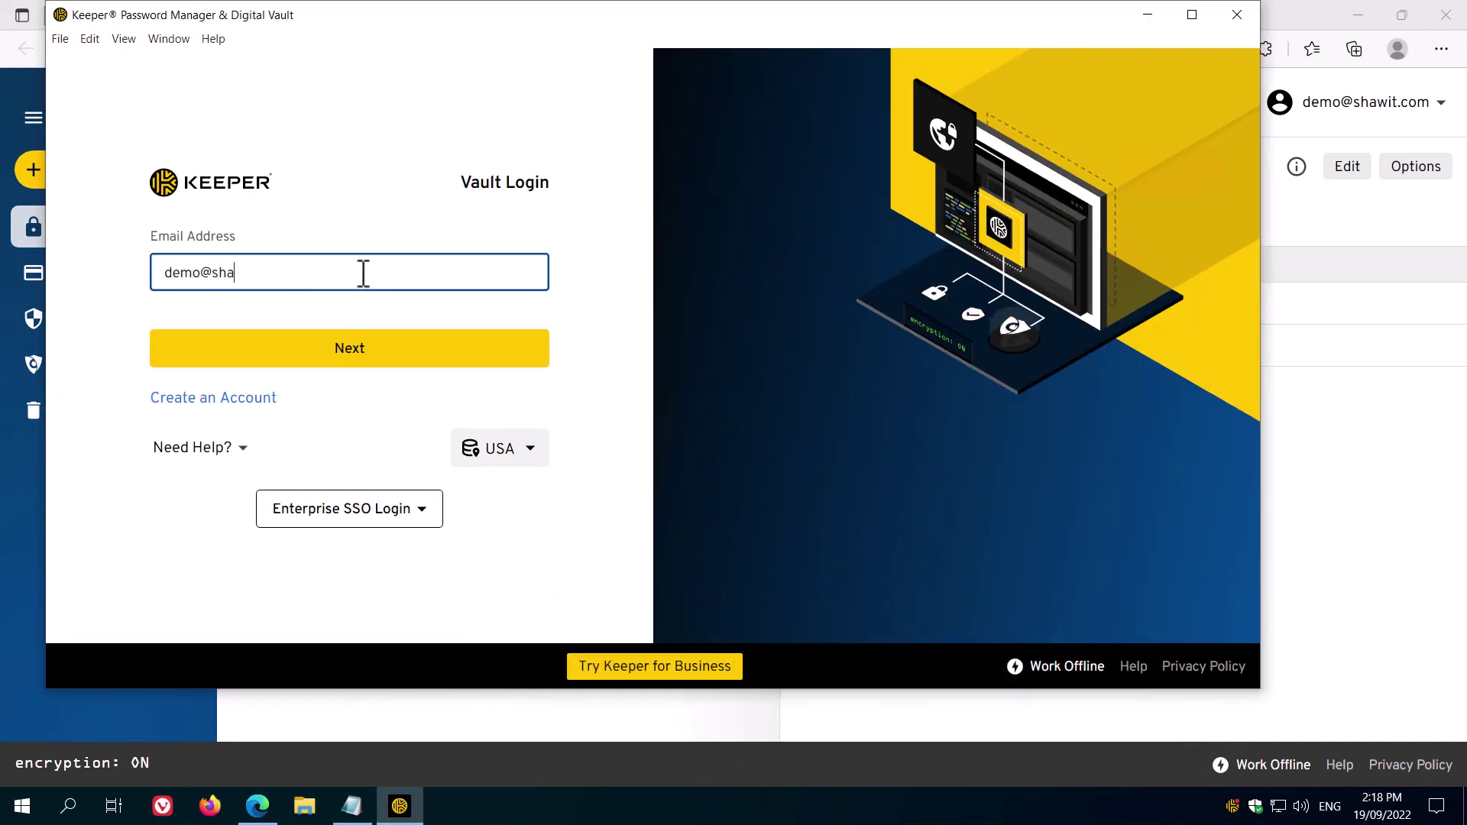
pyautogui.click(351, 353)
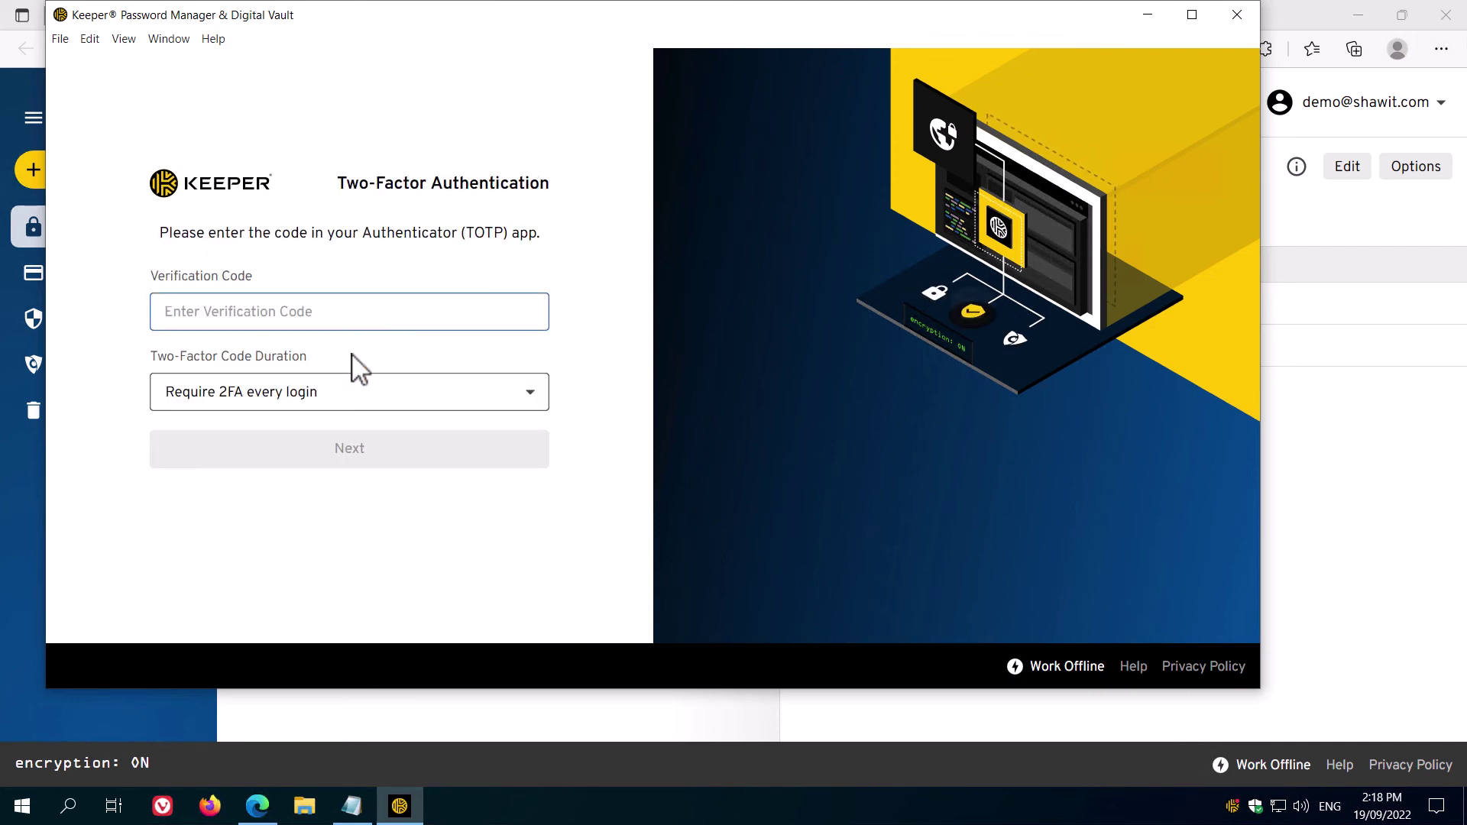
# Verify with the authenticator code, requiring 2FA every 30 days, and log in with the master password
pyautogui.click(313, 397)
pyautogui.click(273, 464)
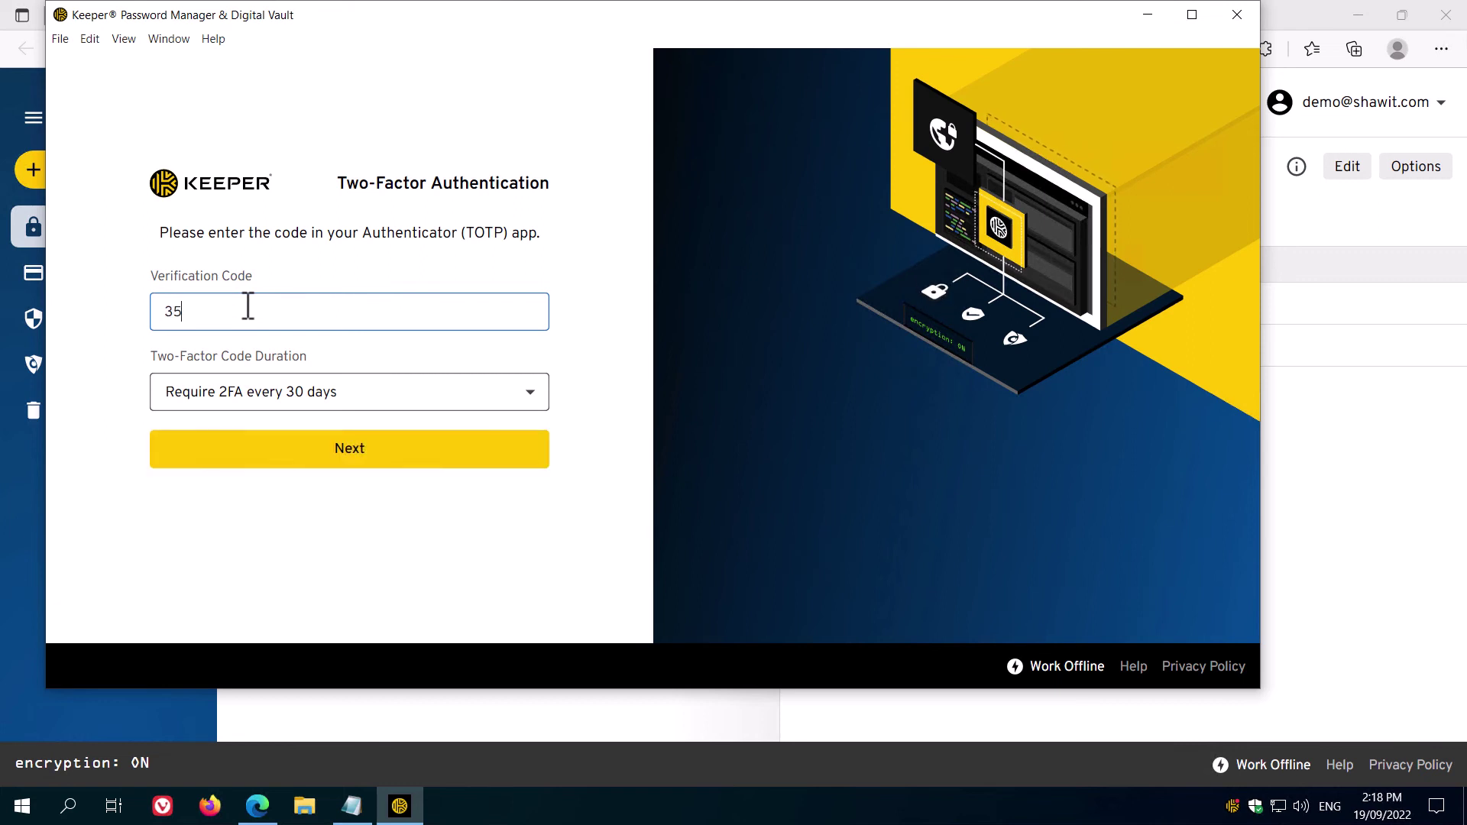
pyautogui.click(341, 459)
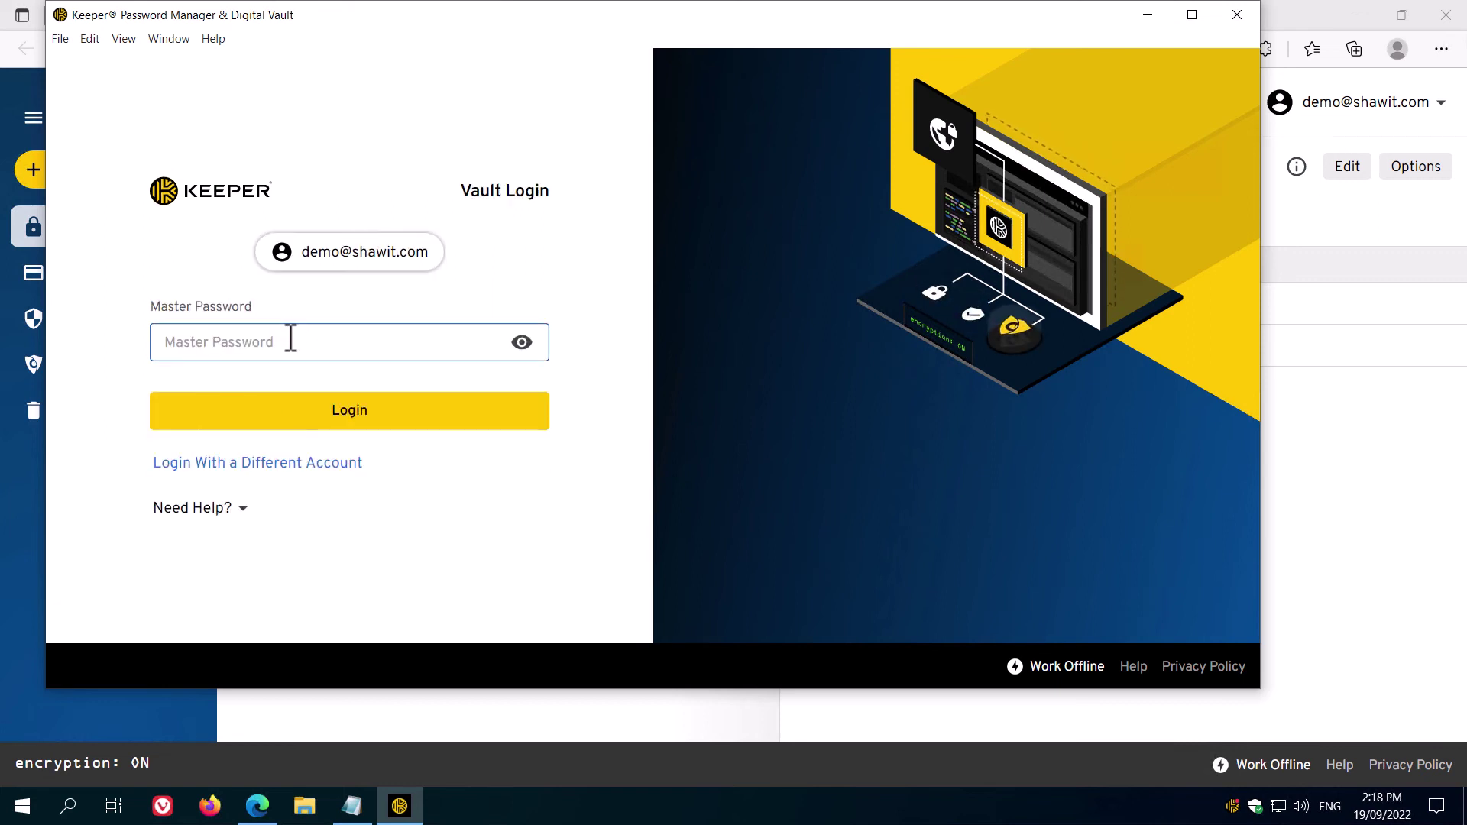
pyautogui.write('•••••••••••••••')
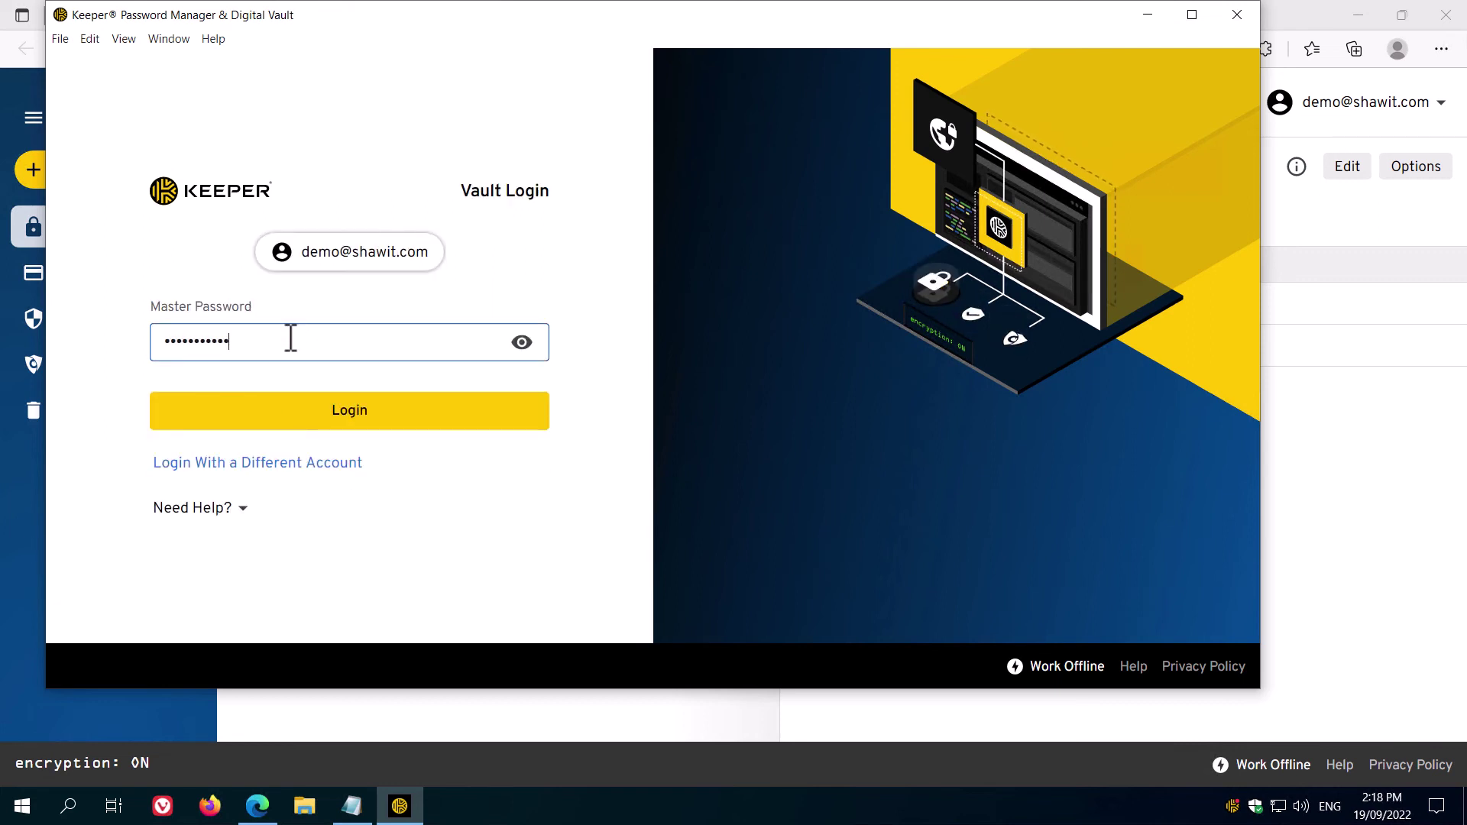
pyautogui.write('•••••••')
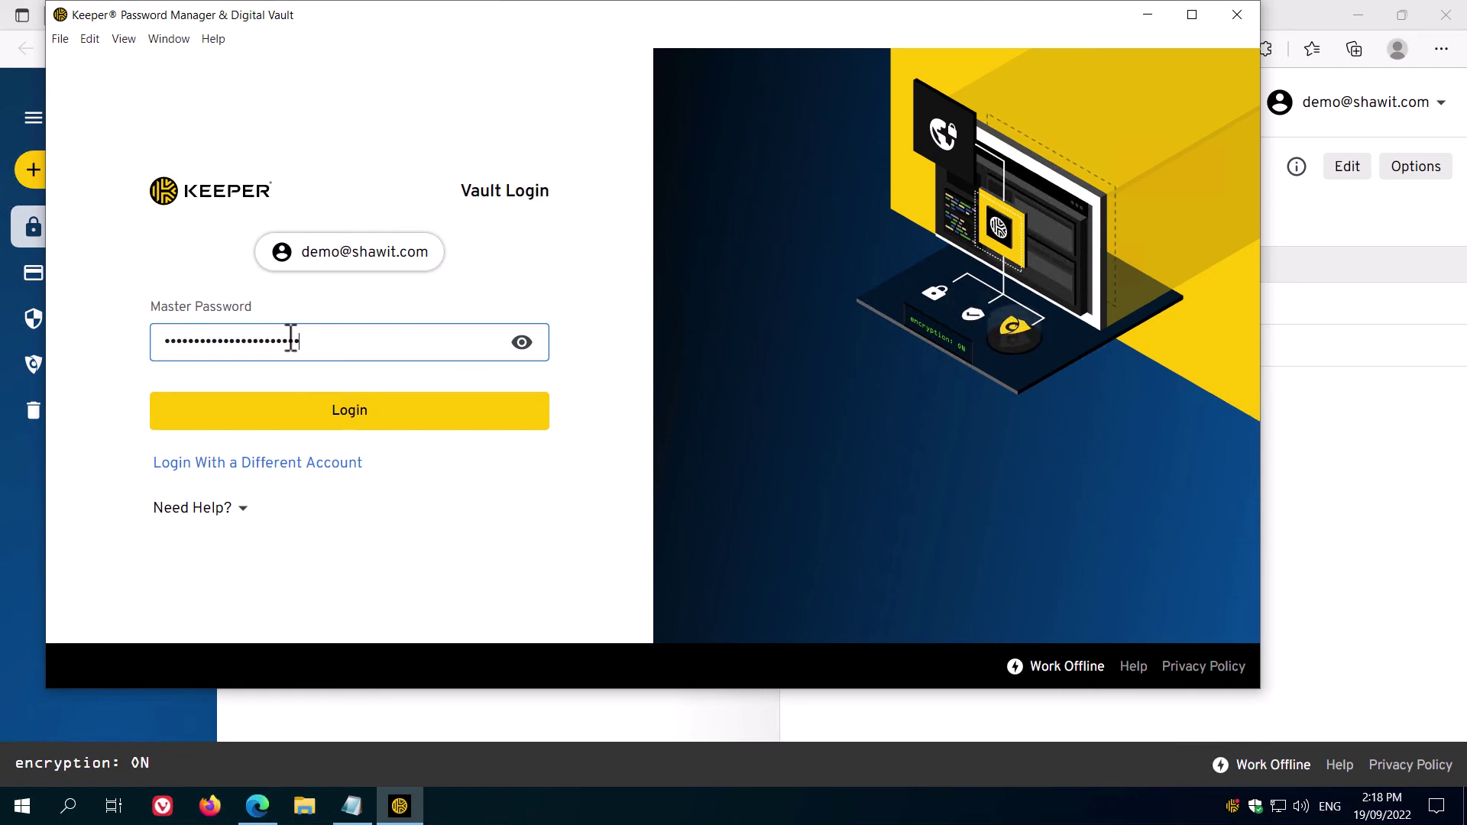
pyautogui.click(360, 416)
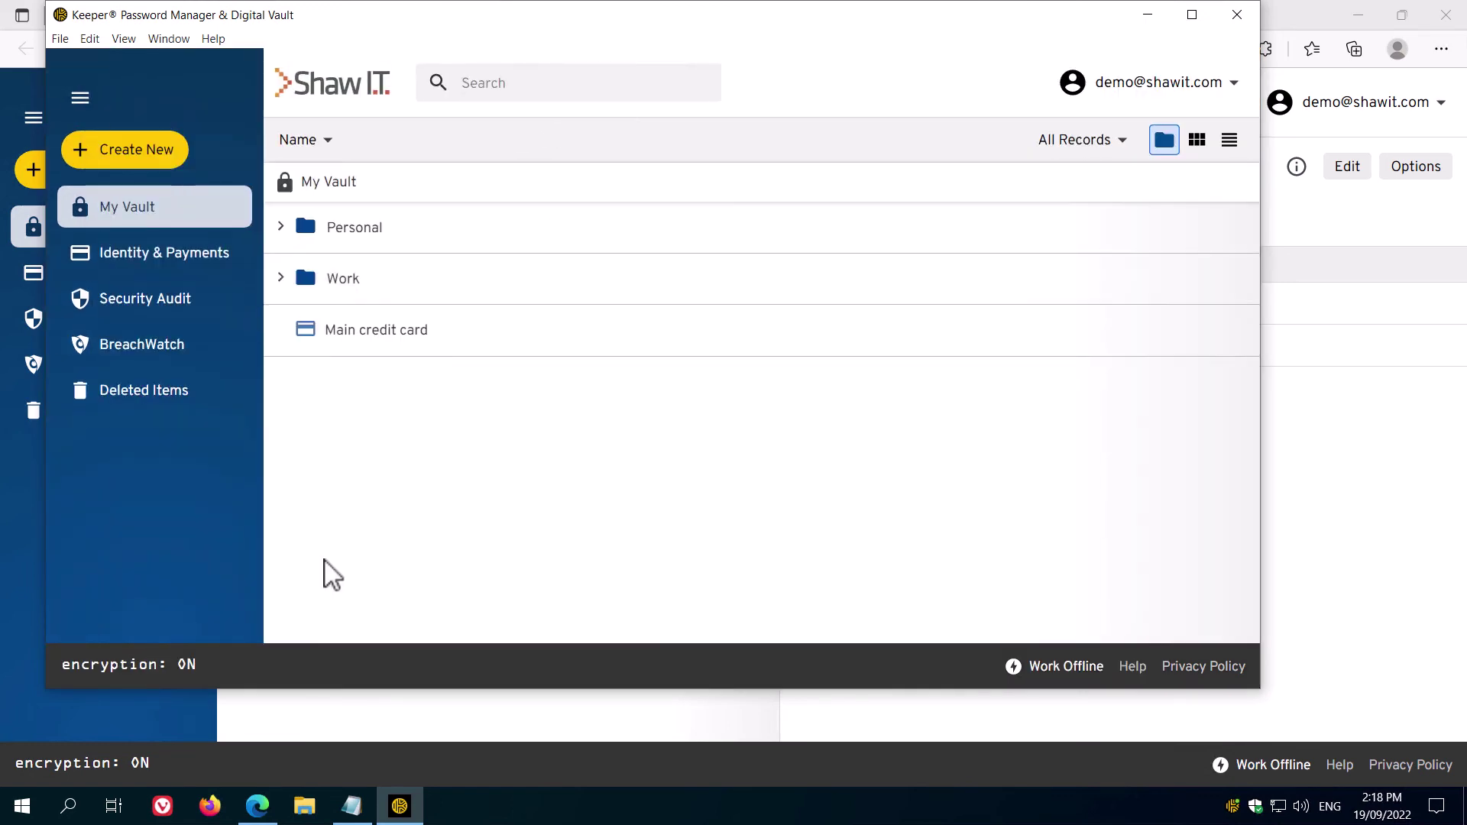
# Reveal the Code to gate secured note inside the Personal folder
pyautogui.click(311, 227)
pyautogui.click(347, 283)
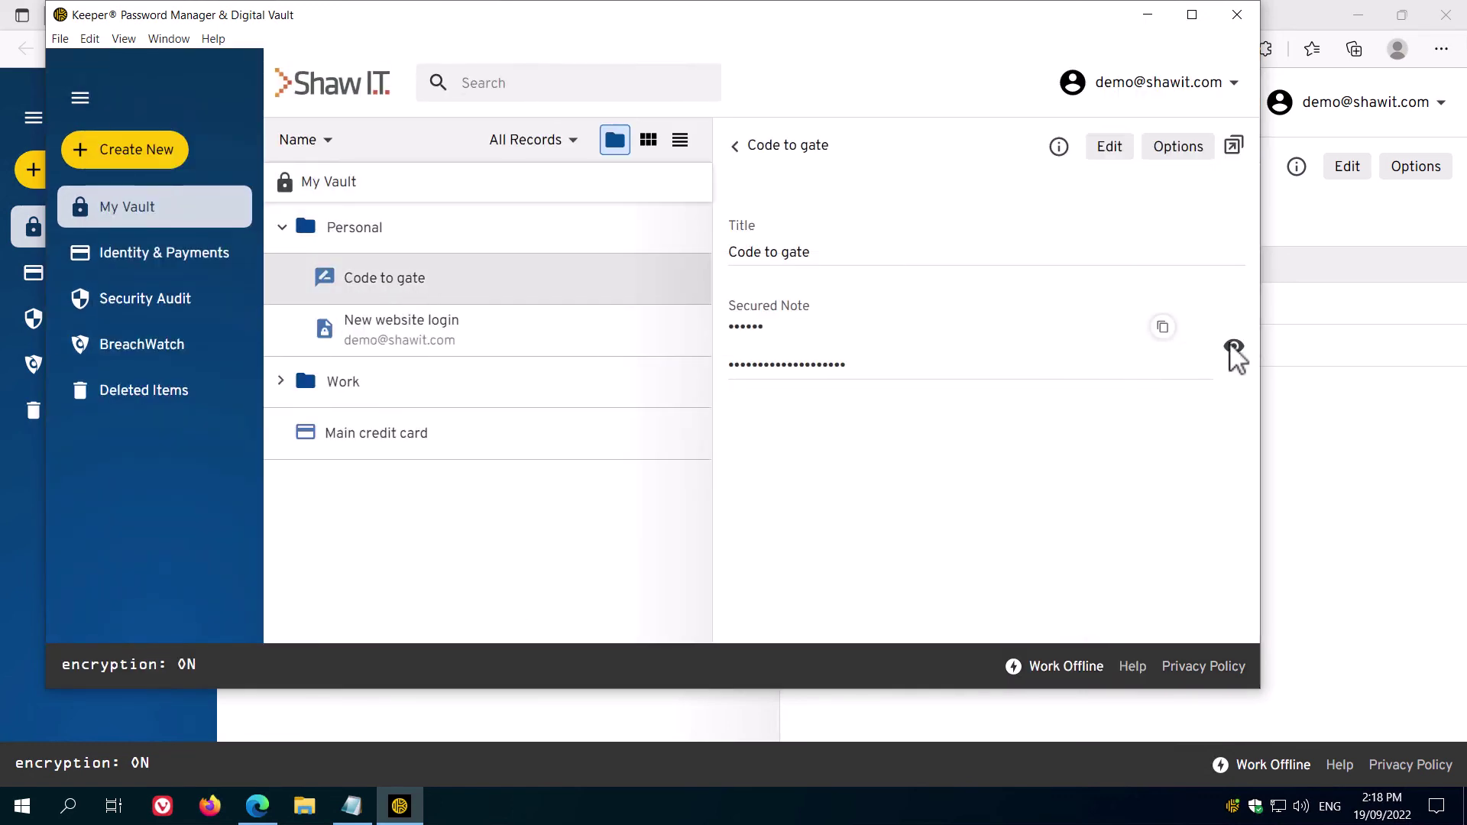
pyautogui.click(1233, 353)
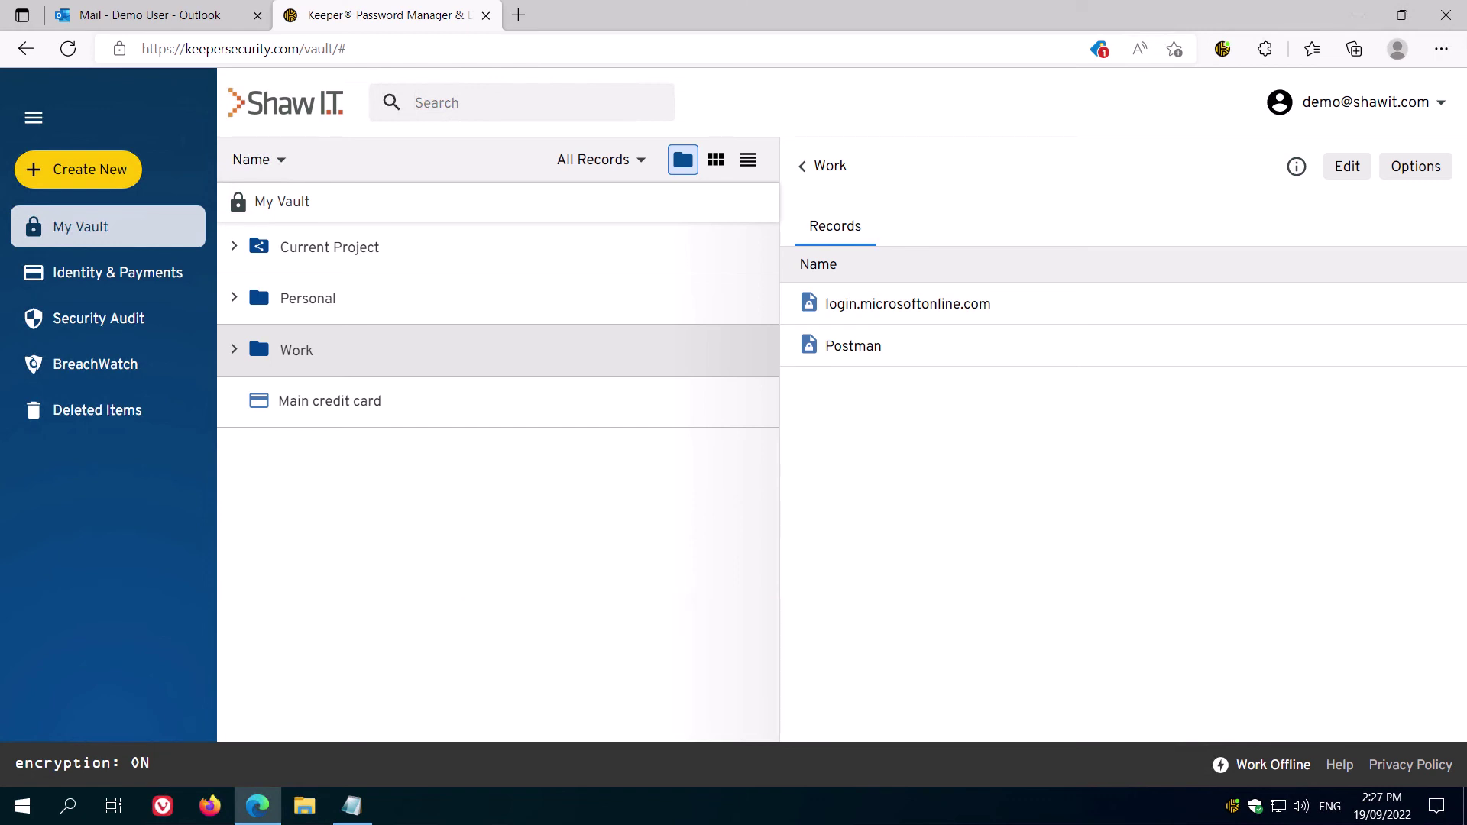
# Copy the CRM demo record's password from the Current Project shared folder
pyautogui.click(339, 263)
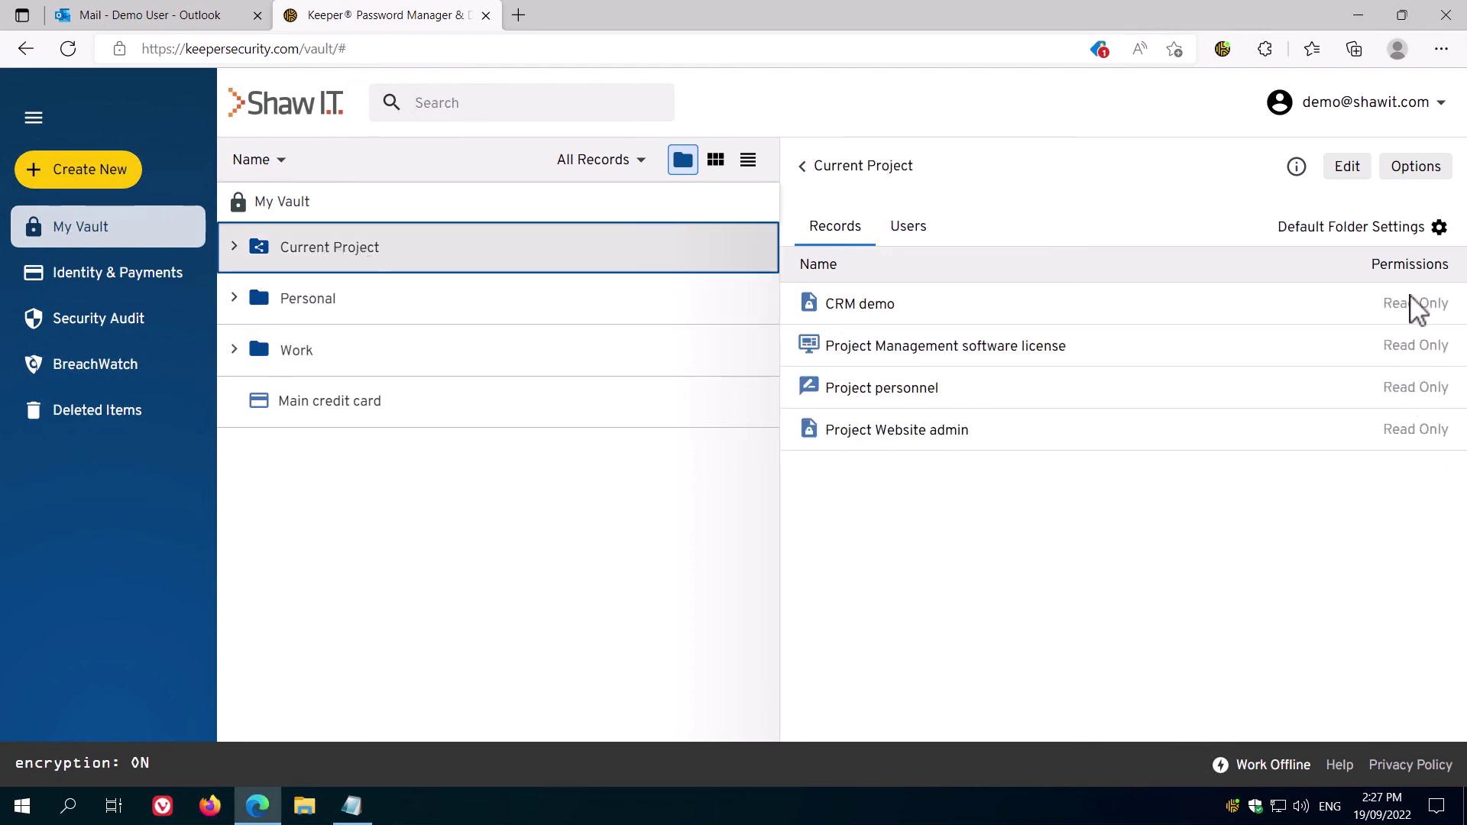
pyautogui.click(844, 306)
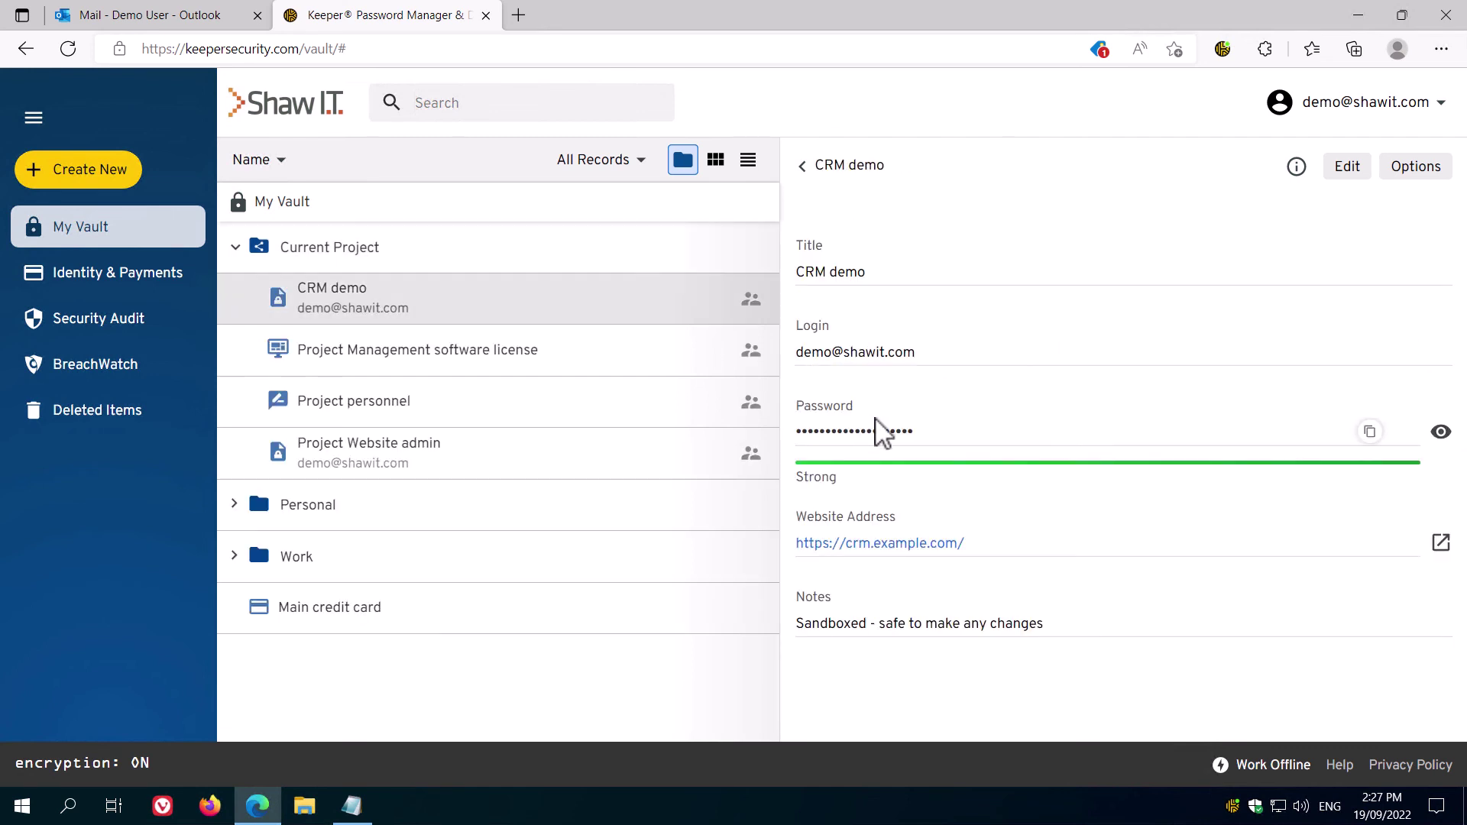
pyautogui.click(1440, 432)
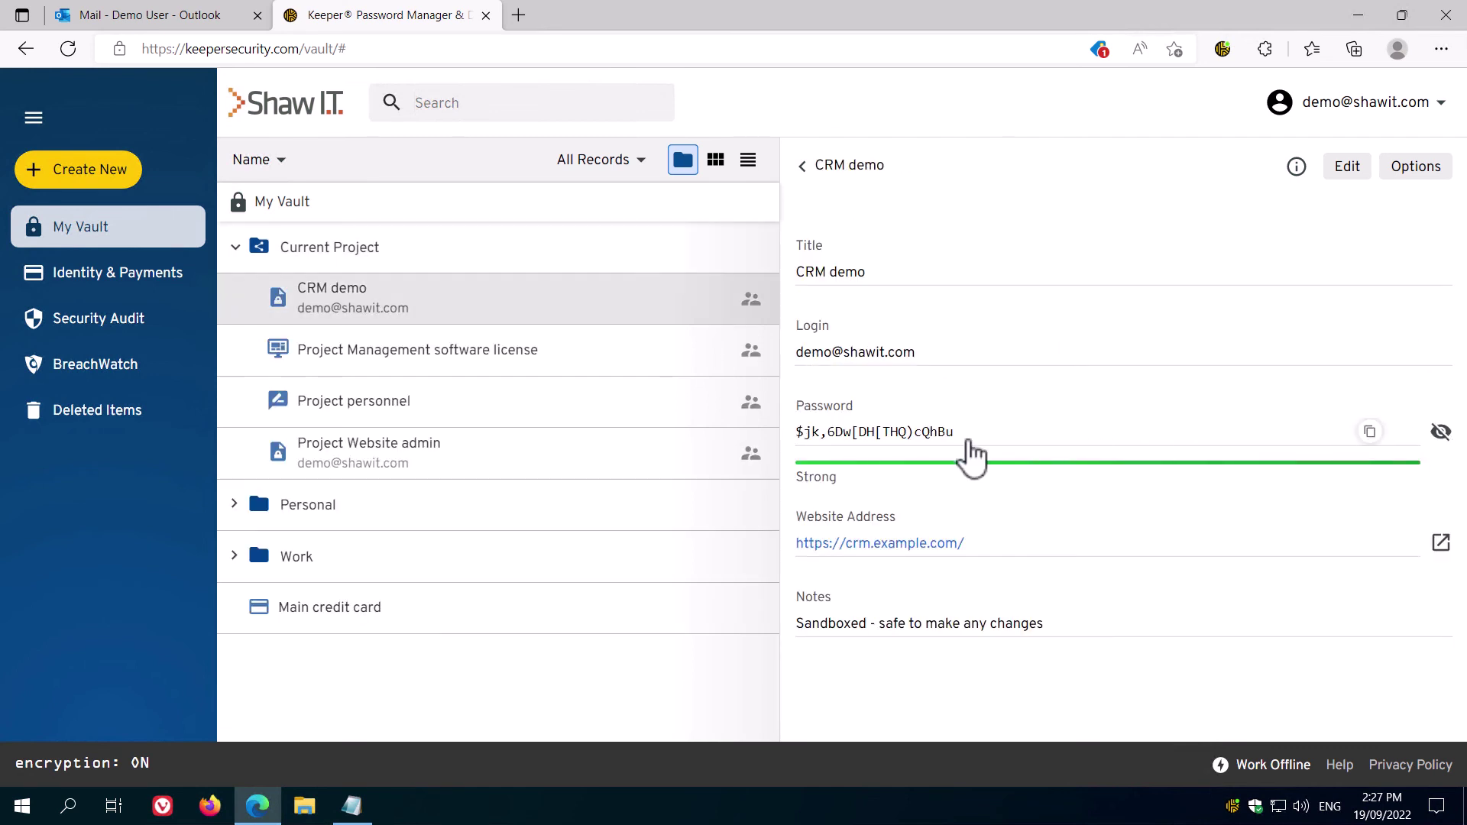
pyautogui.click(1440, 431)
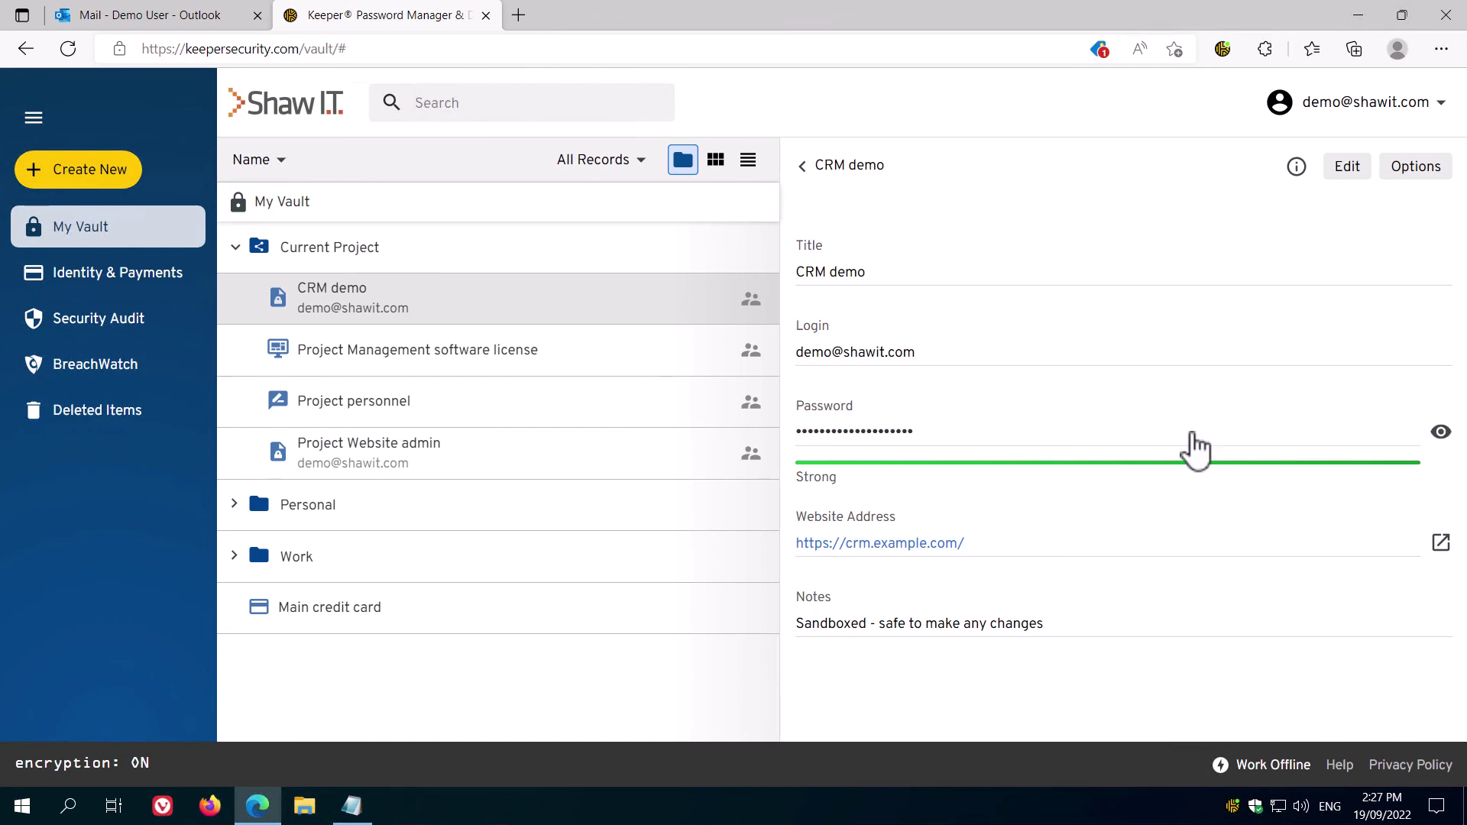
pyautogui.click(1369, 432)
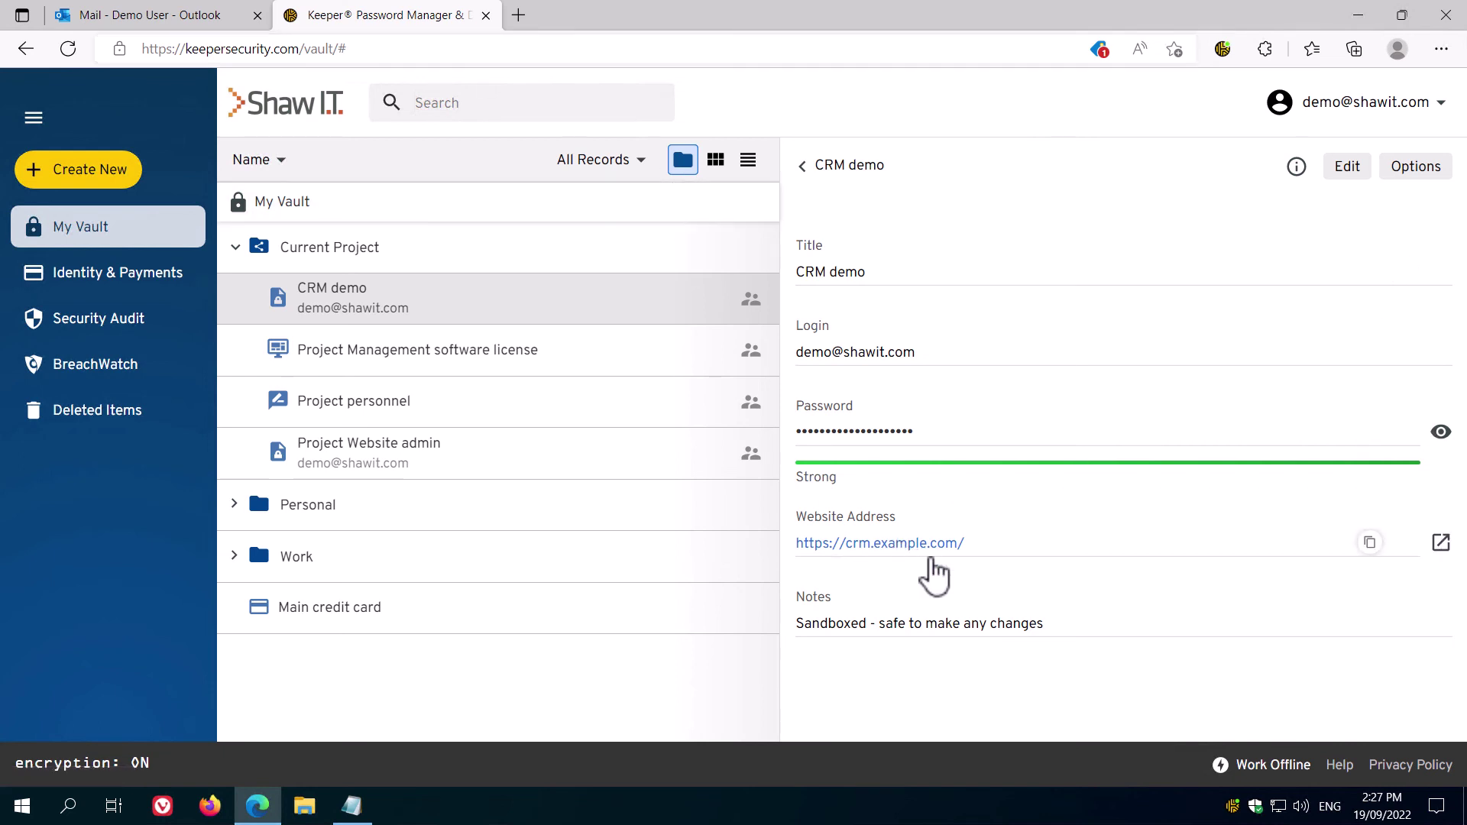
pyautogui.click(366, 252)
# Save a Project notes login record with the account e-mail, a strong password and notes.example.com
pyautogui.click(68, 170)
pyautogui.click(206, 223)
pyautogui.write('Project notes')
pyautogui.click(921, 395)
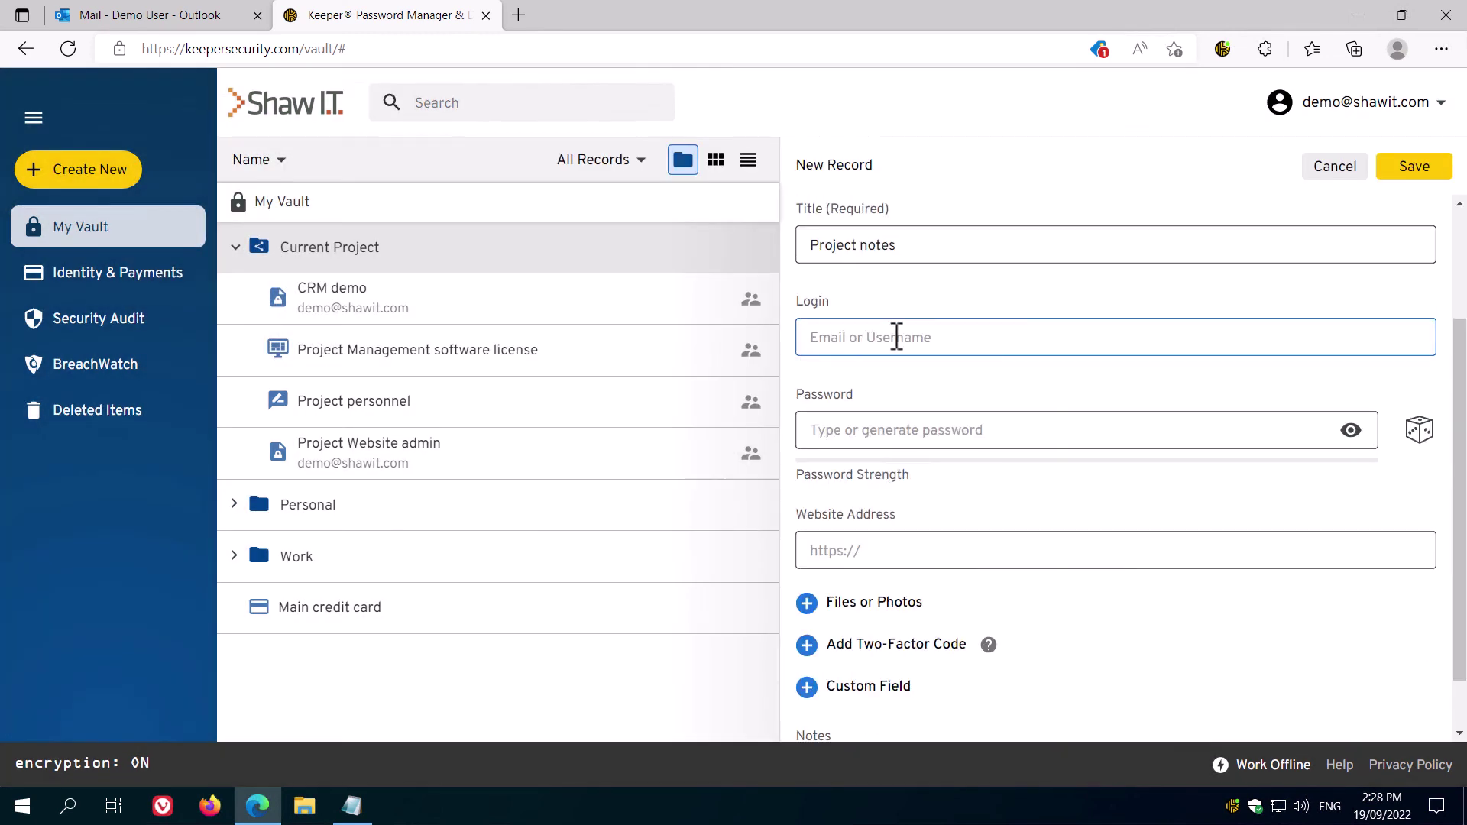
pyautogui.click(896, 337)
pyautogui.press('Tab')
pyautogui.click(951, 545)
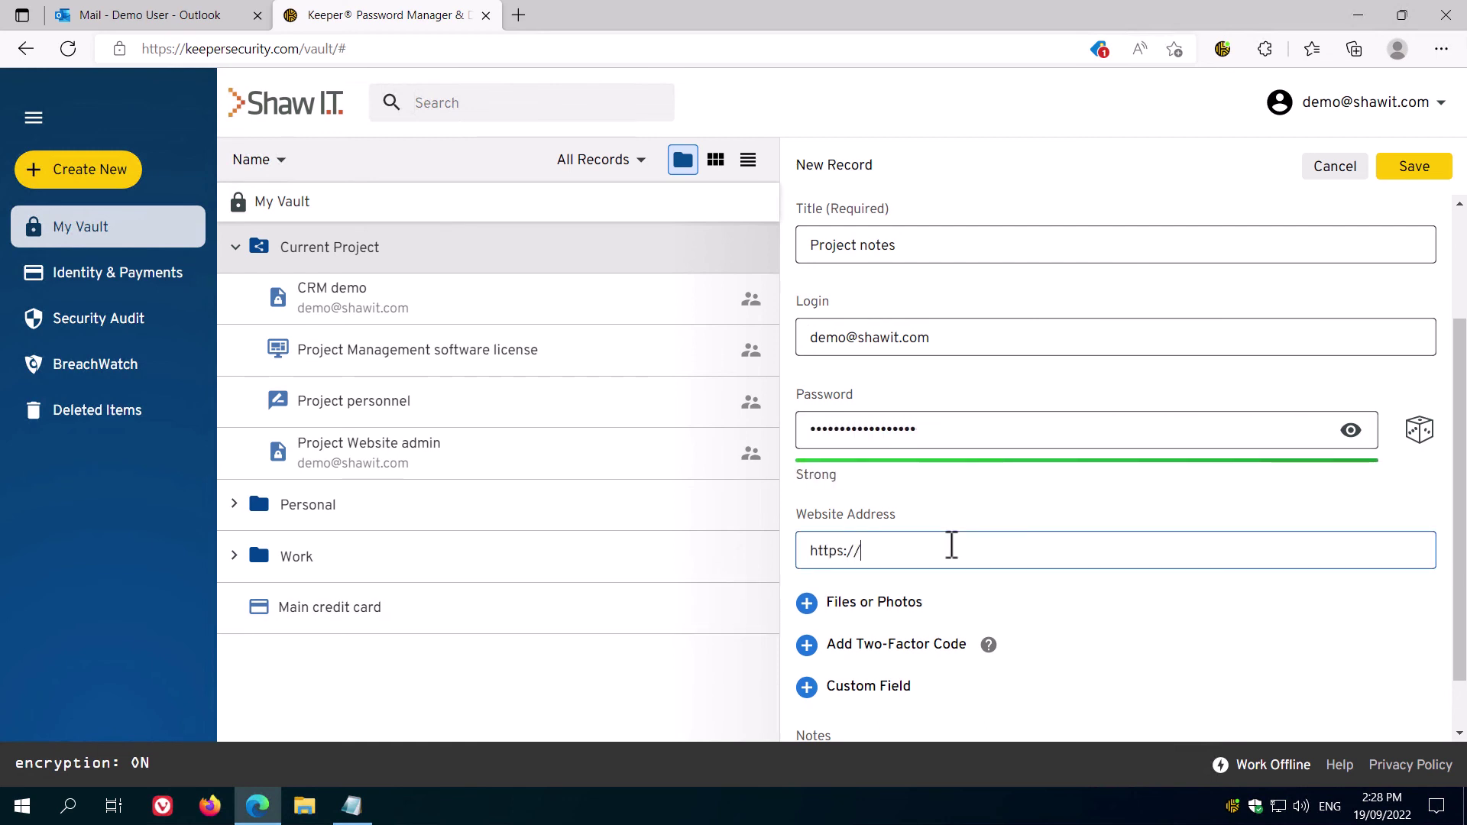
pyautogui.click(1398, 168)
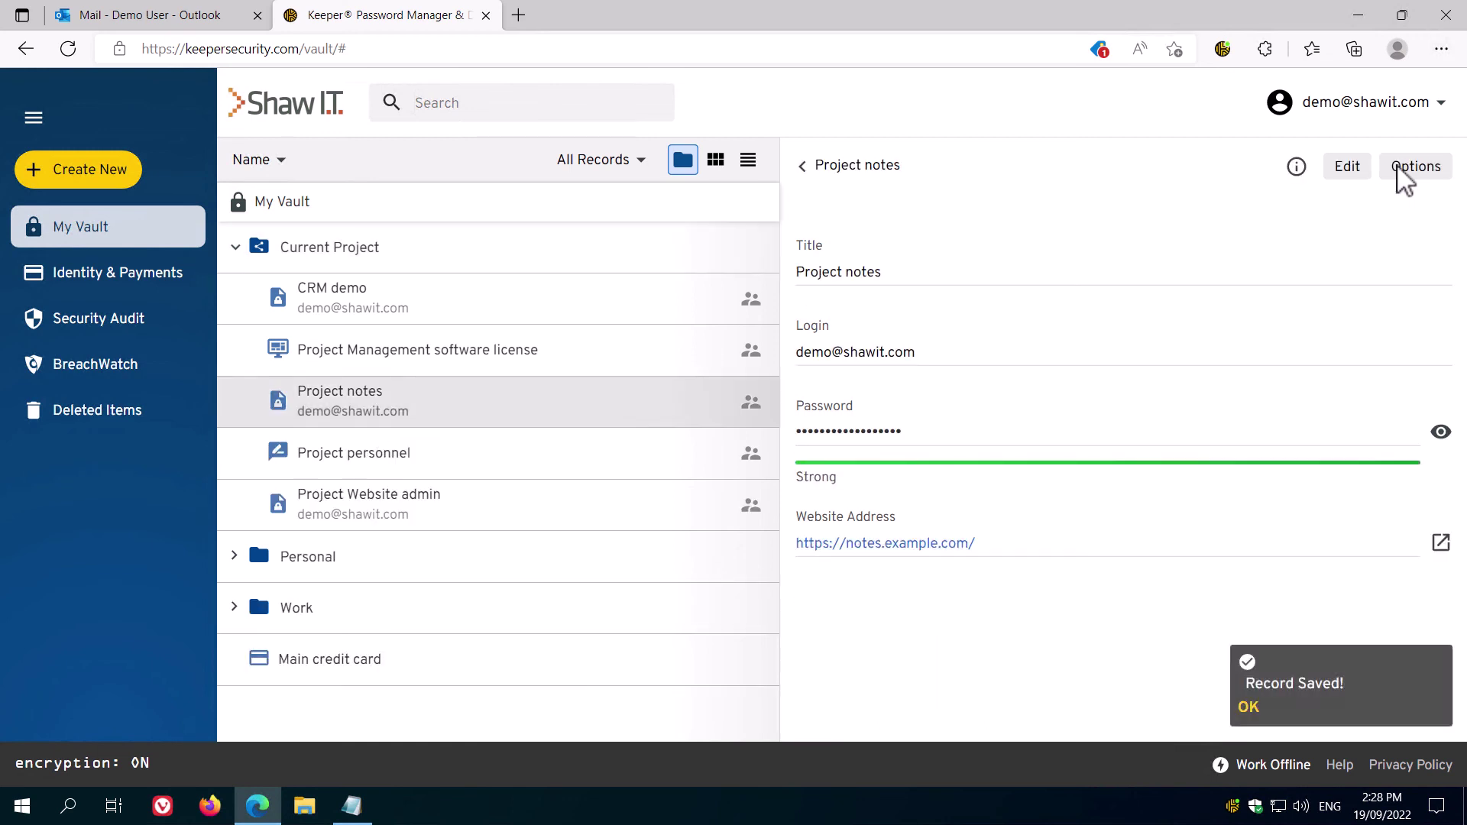
pyautogui.click(311, 263)
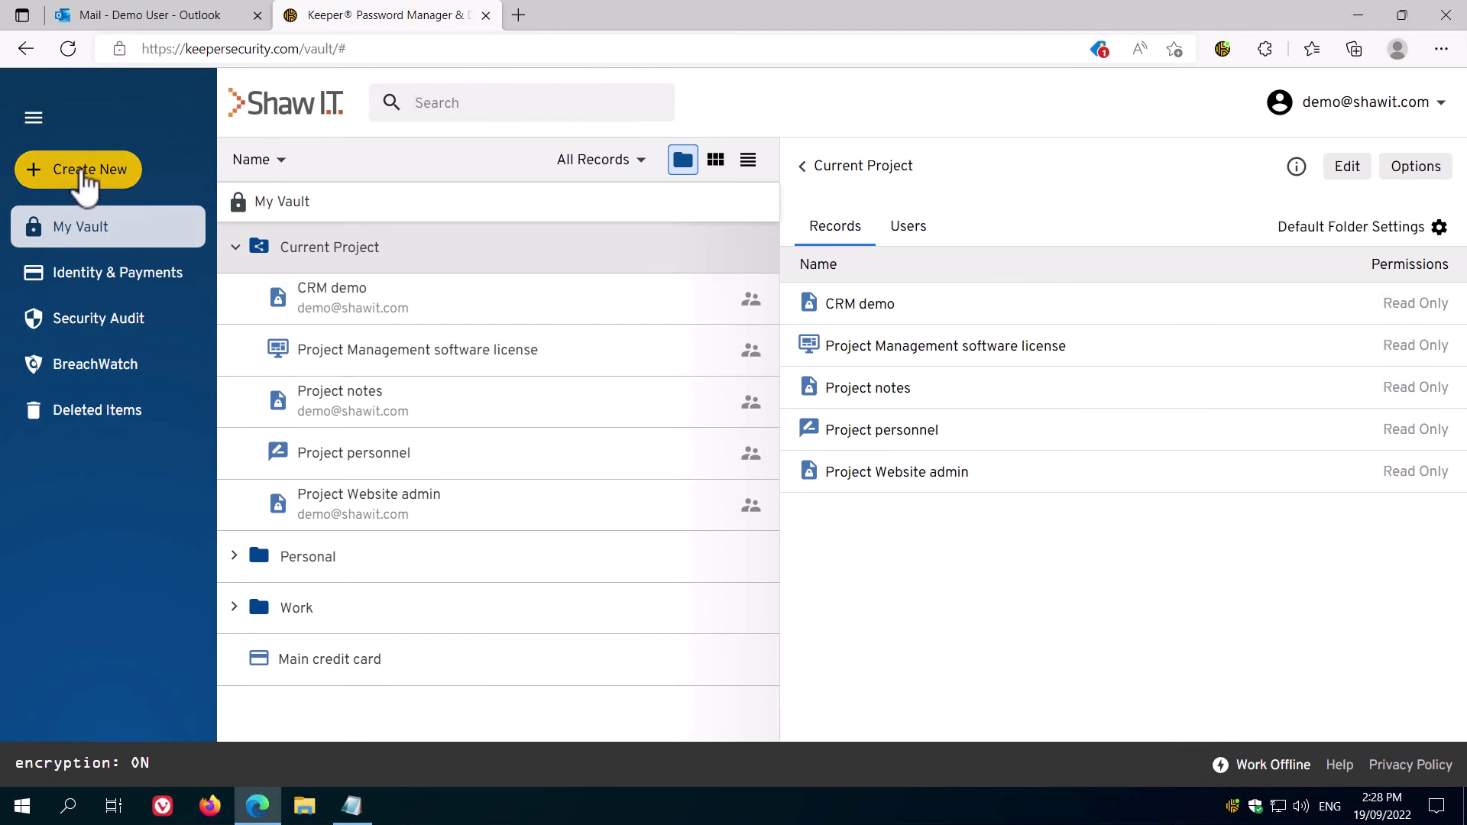
# Create a shared folder named Shared Folder under My Vault
pyautogui.click(86, 169)
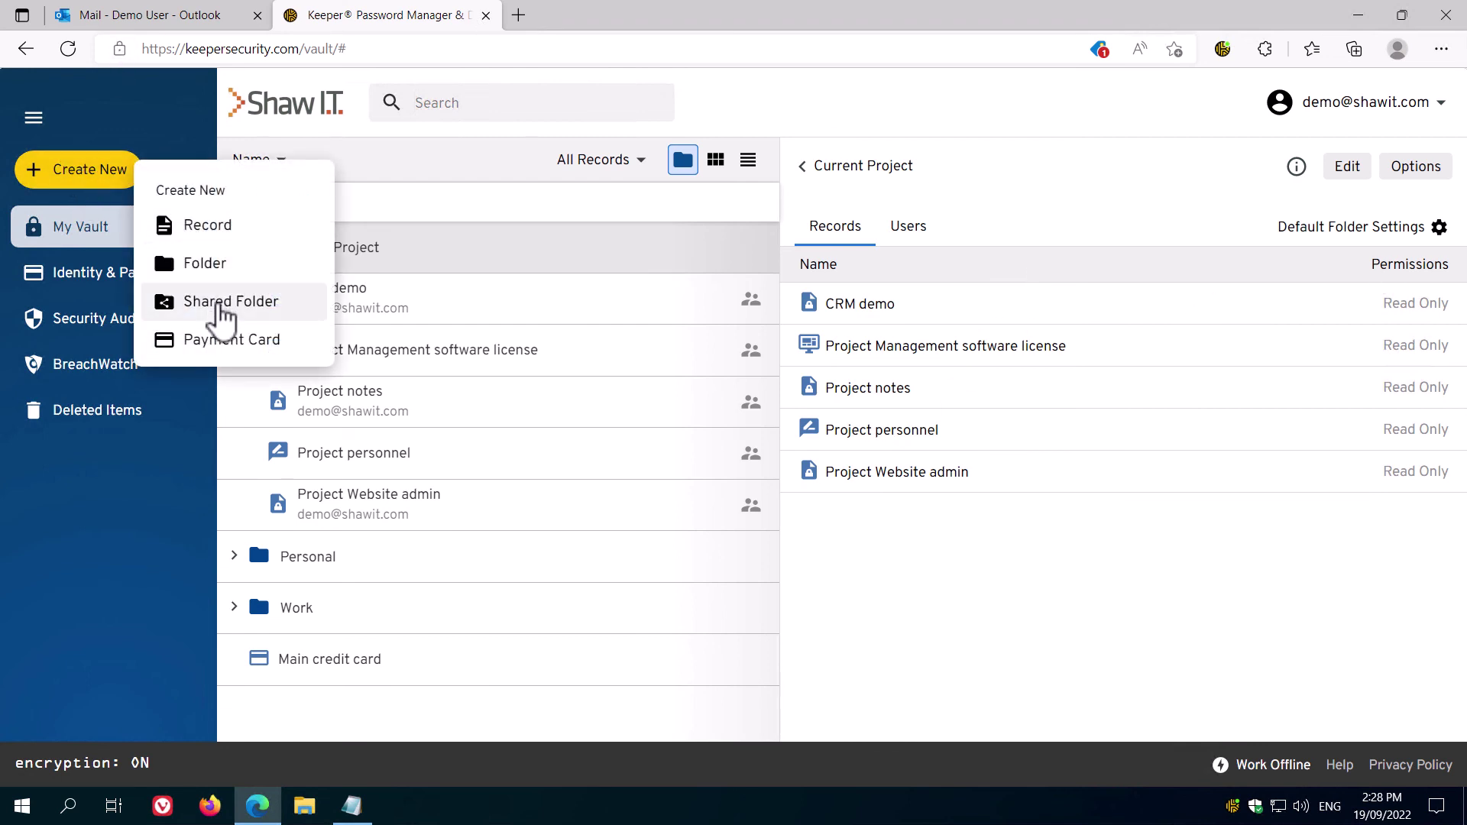
pyautogui.click(222, 306)
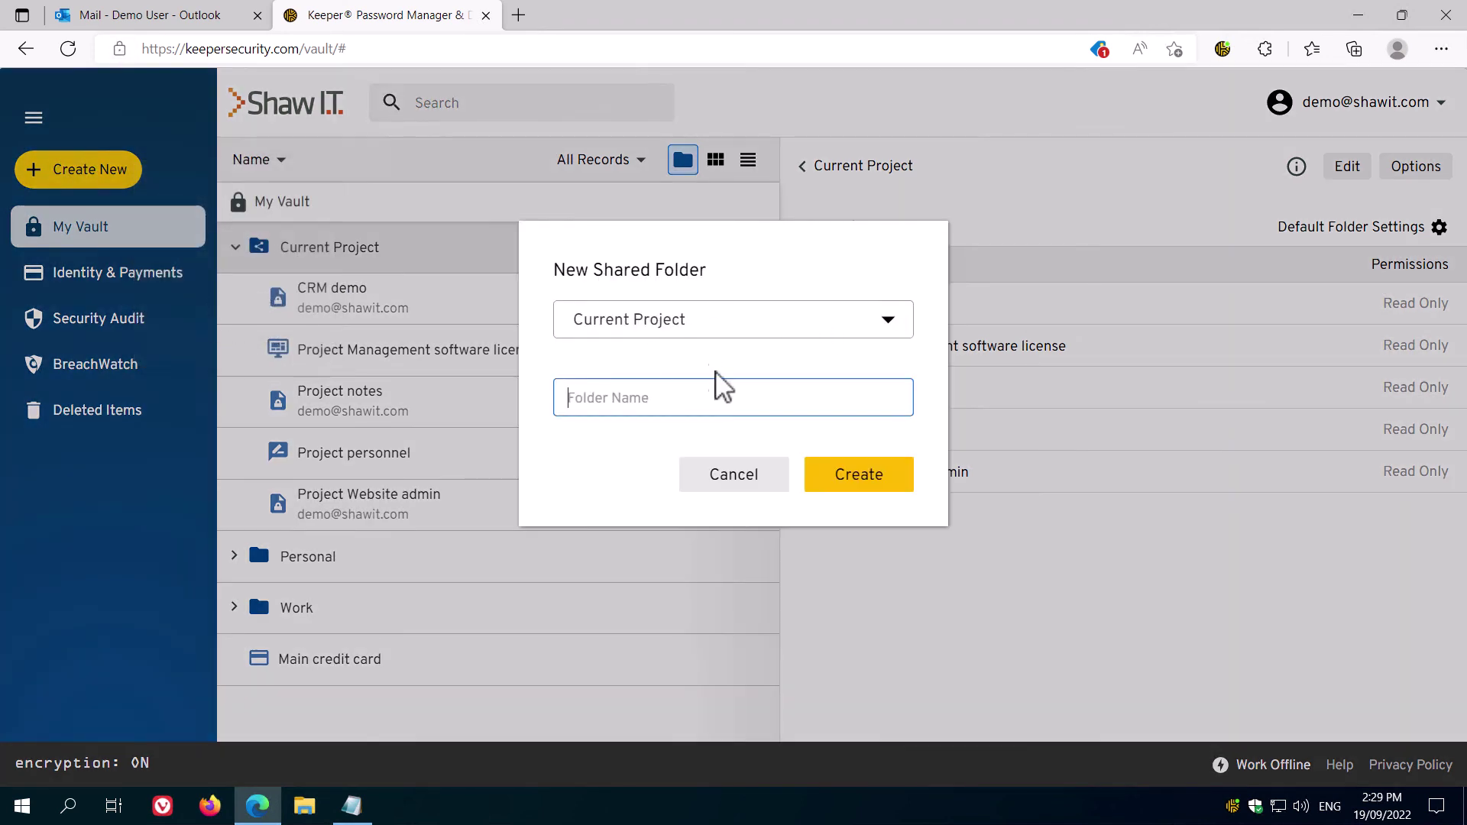
pyautogui.click(659, 336)
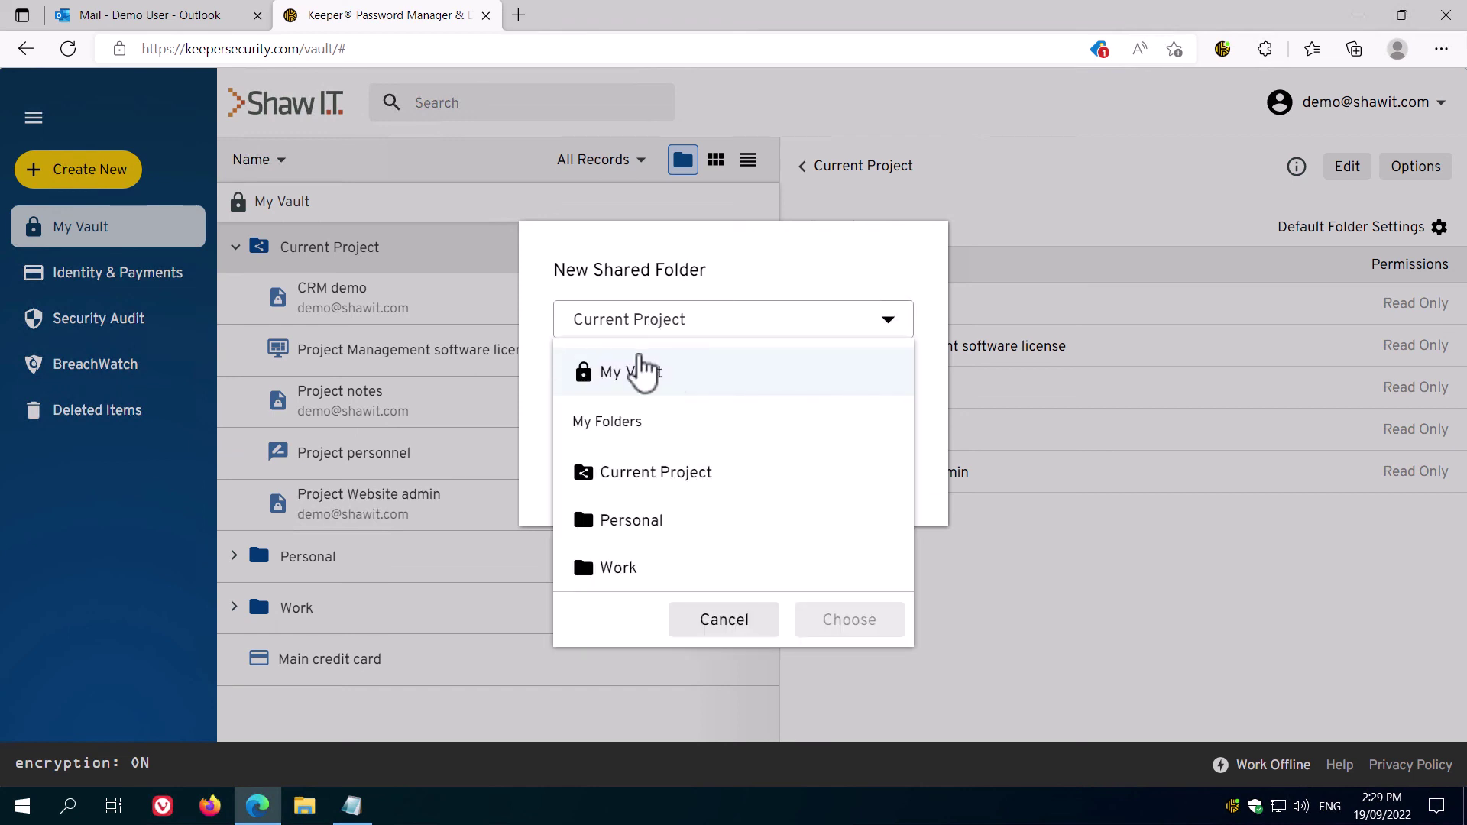
pyautogui.click(622, 385)
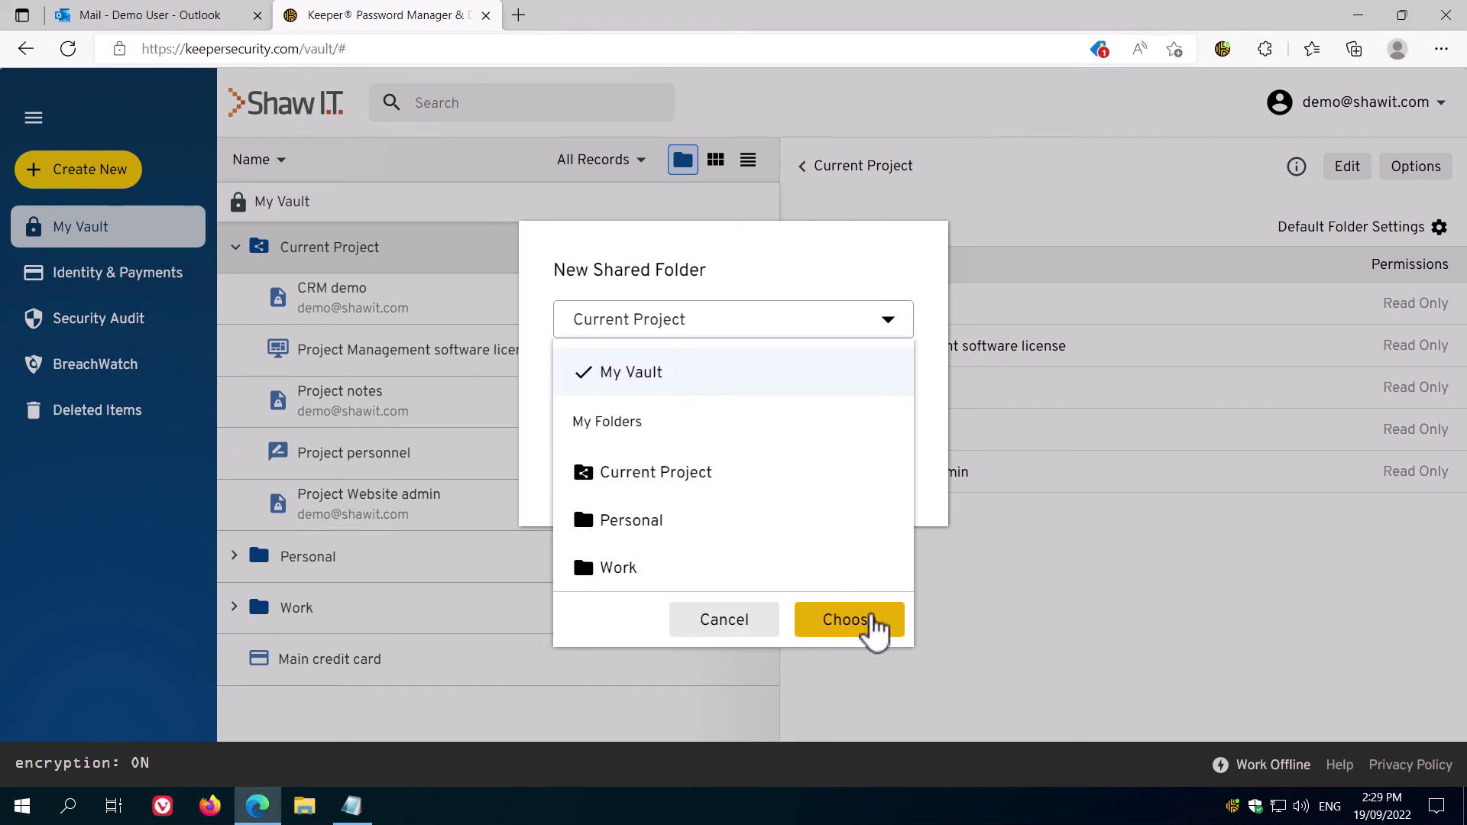
pyautogui.click(874, 629)
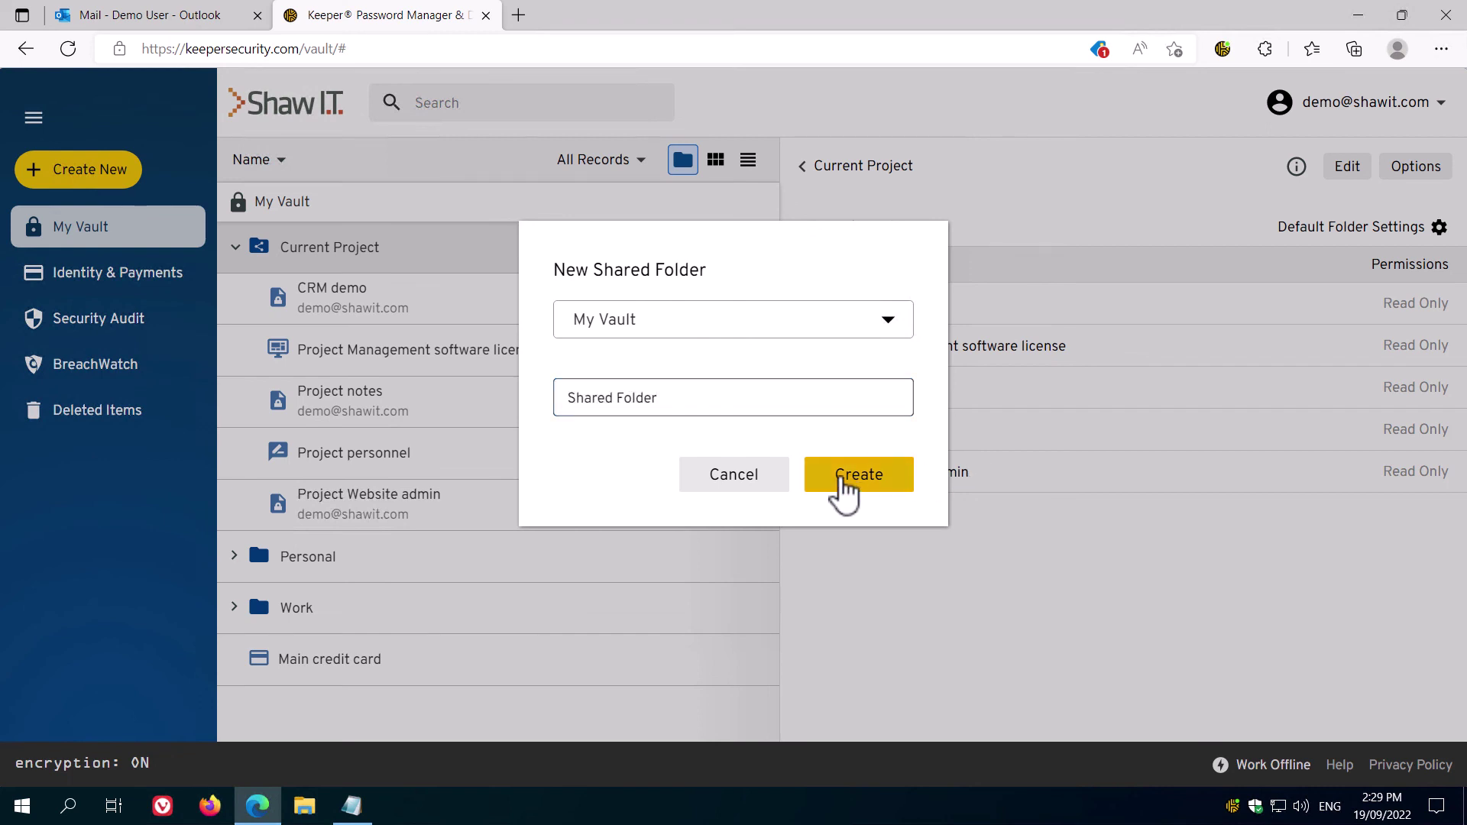
pyautogui.click(840, 493)
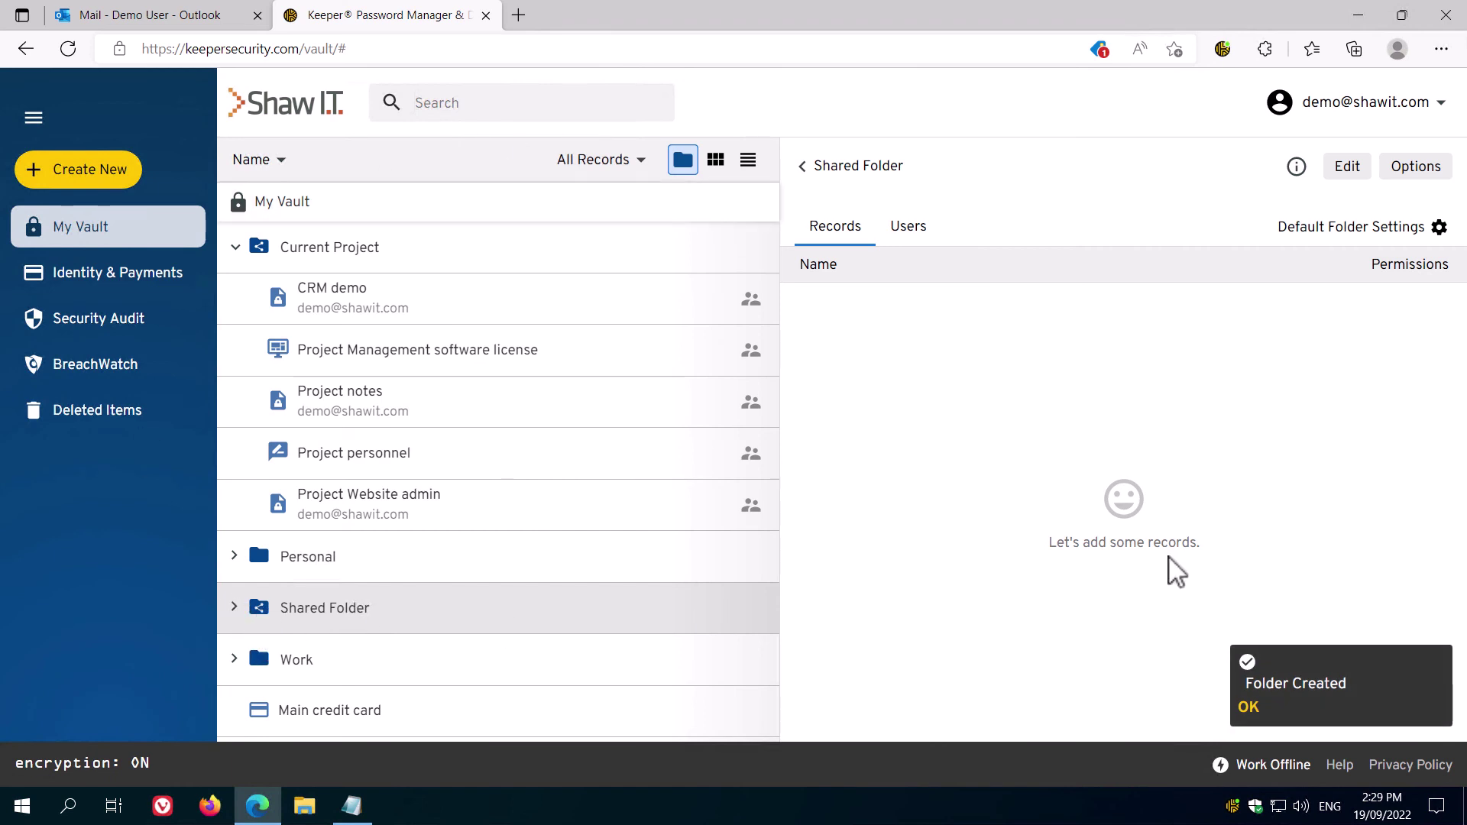
# Open the Shared Folder's Users tab and view the owner's permission options
pyautogui.click(1352, 168)
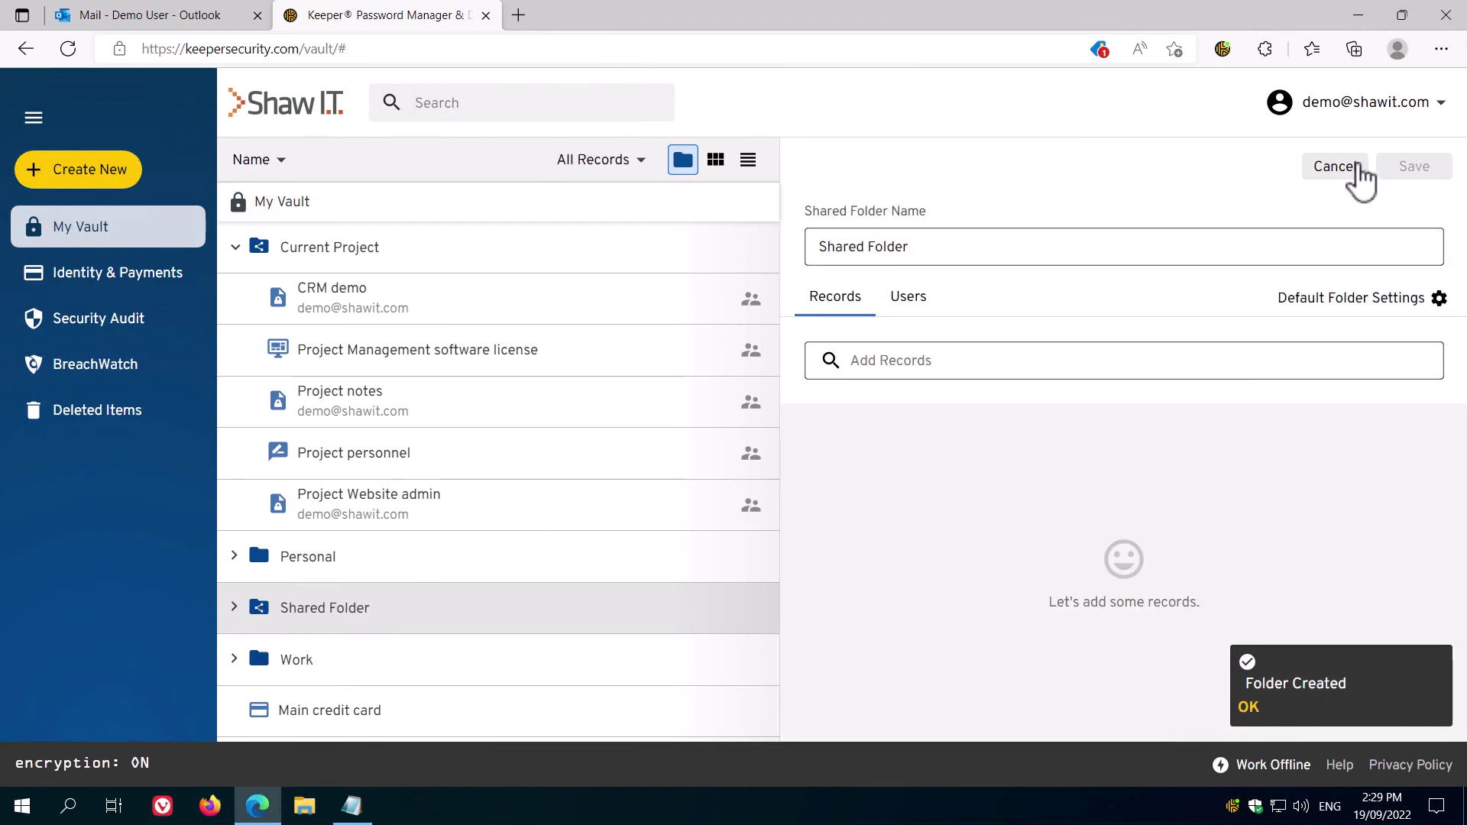
pyautogui.click(913, 299)
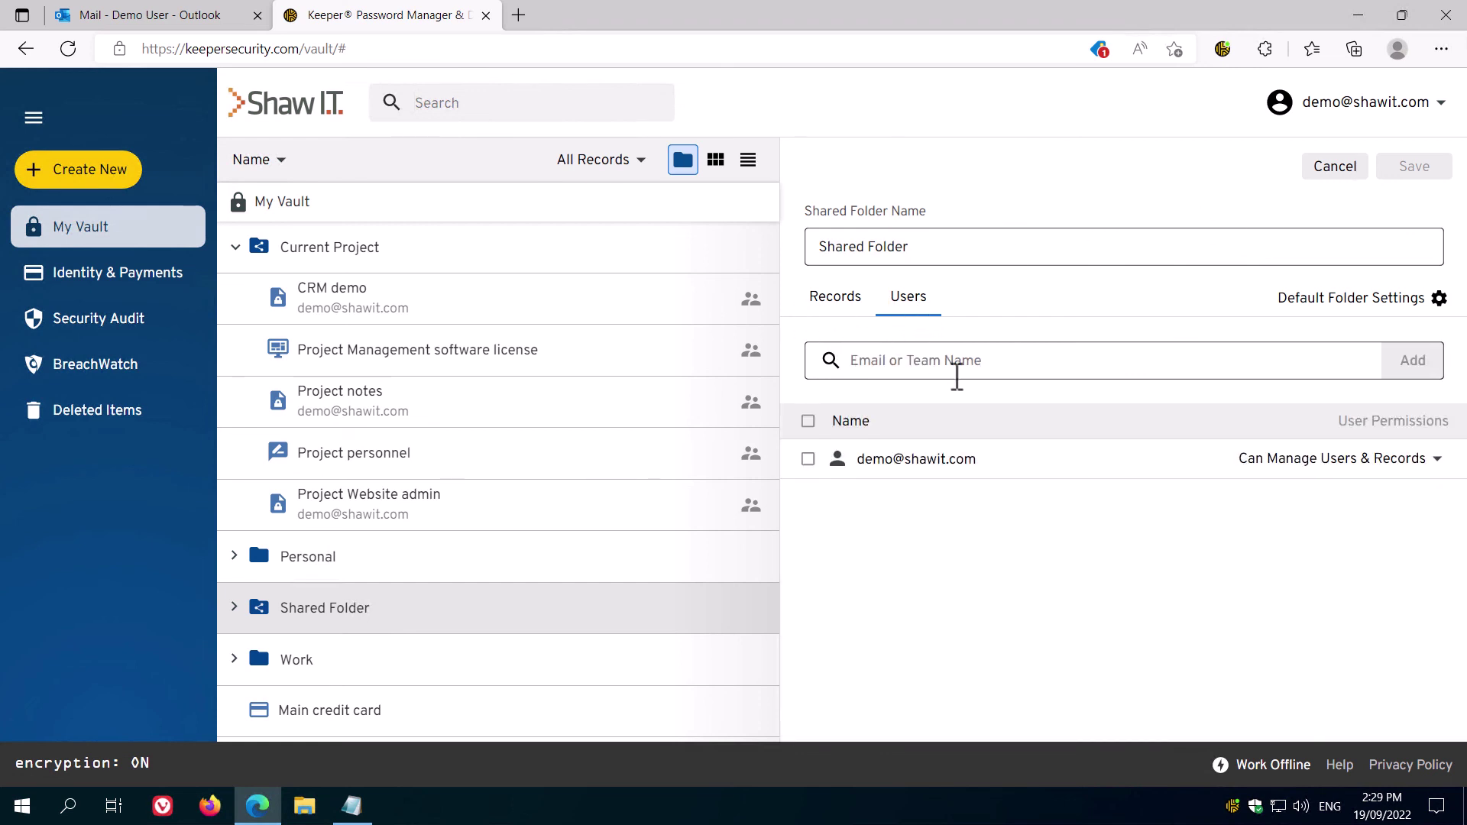
pyautogui.click(962, 361)
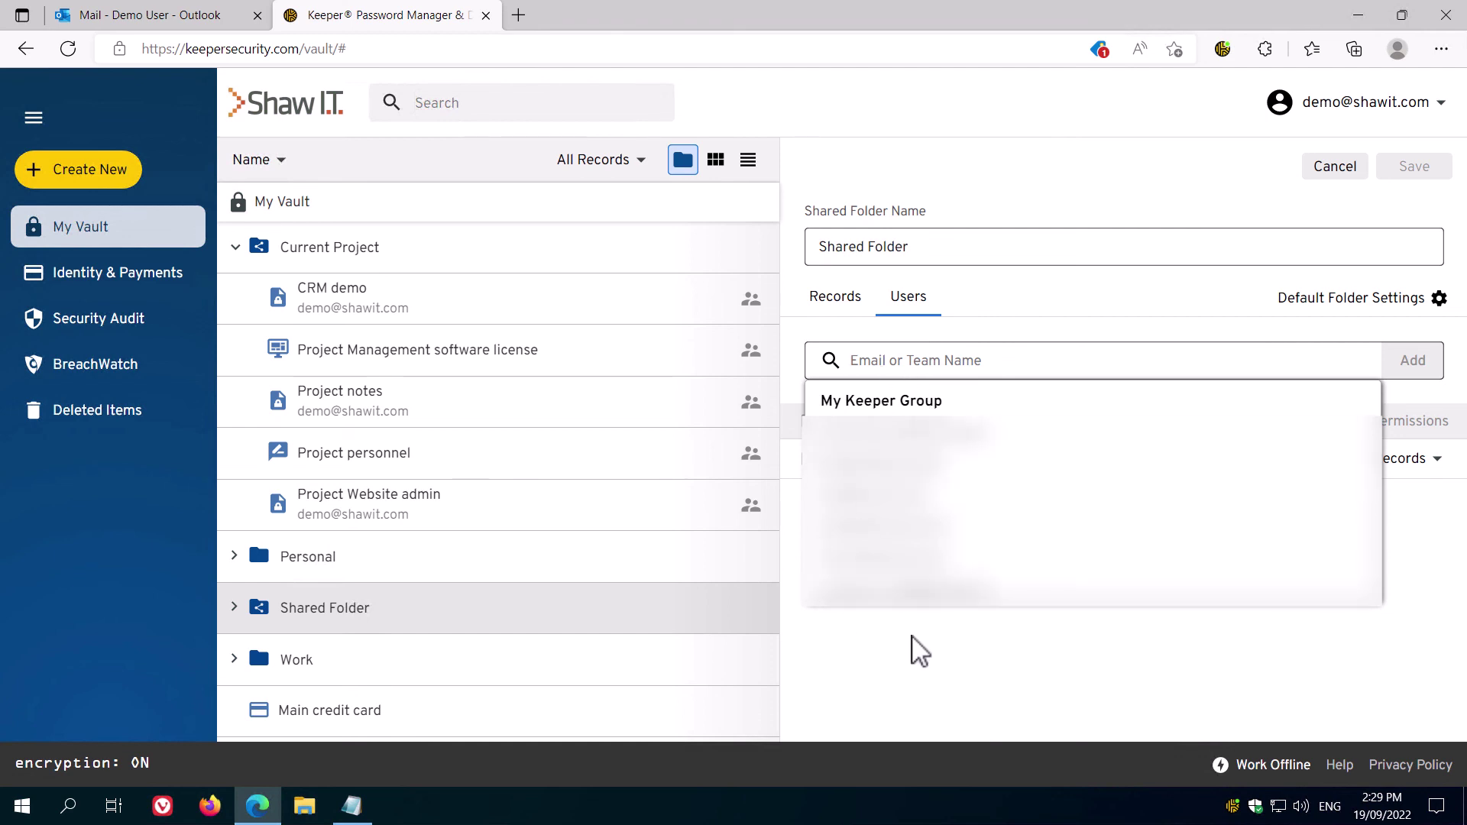
pyautogui.click(922, 650)
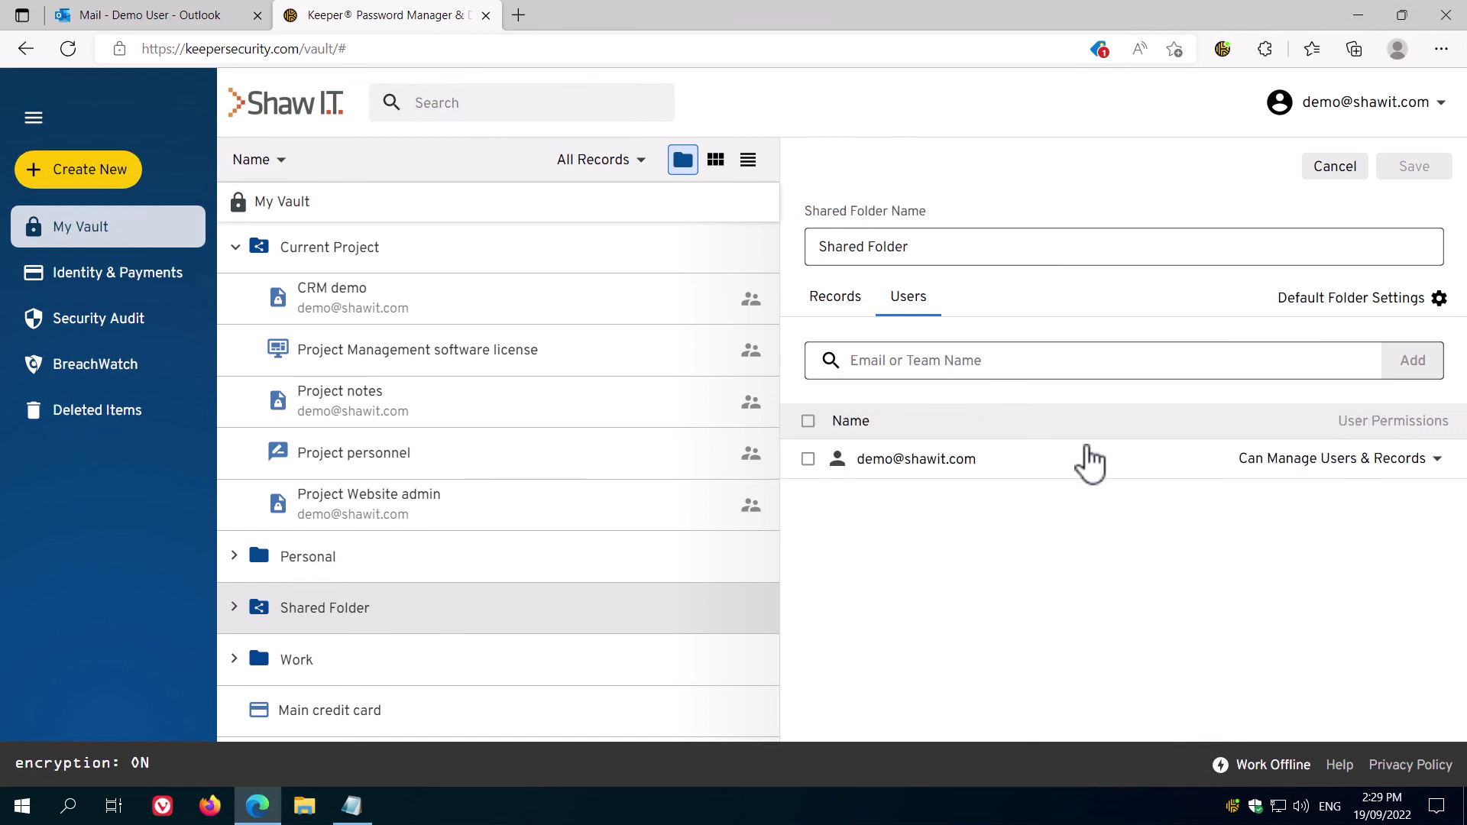
pyautogui.click(1407, 459)
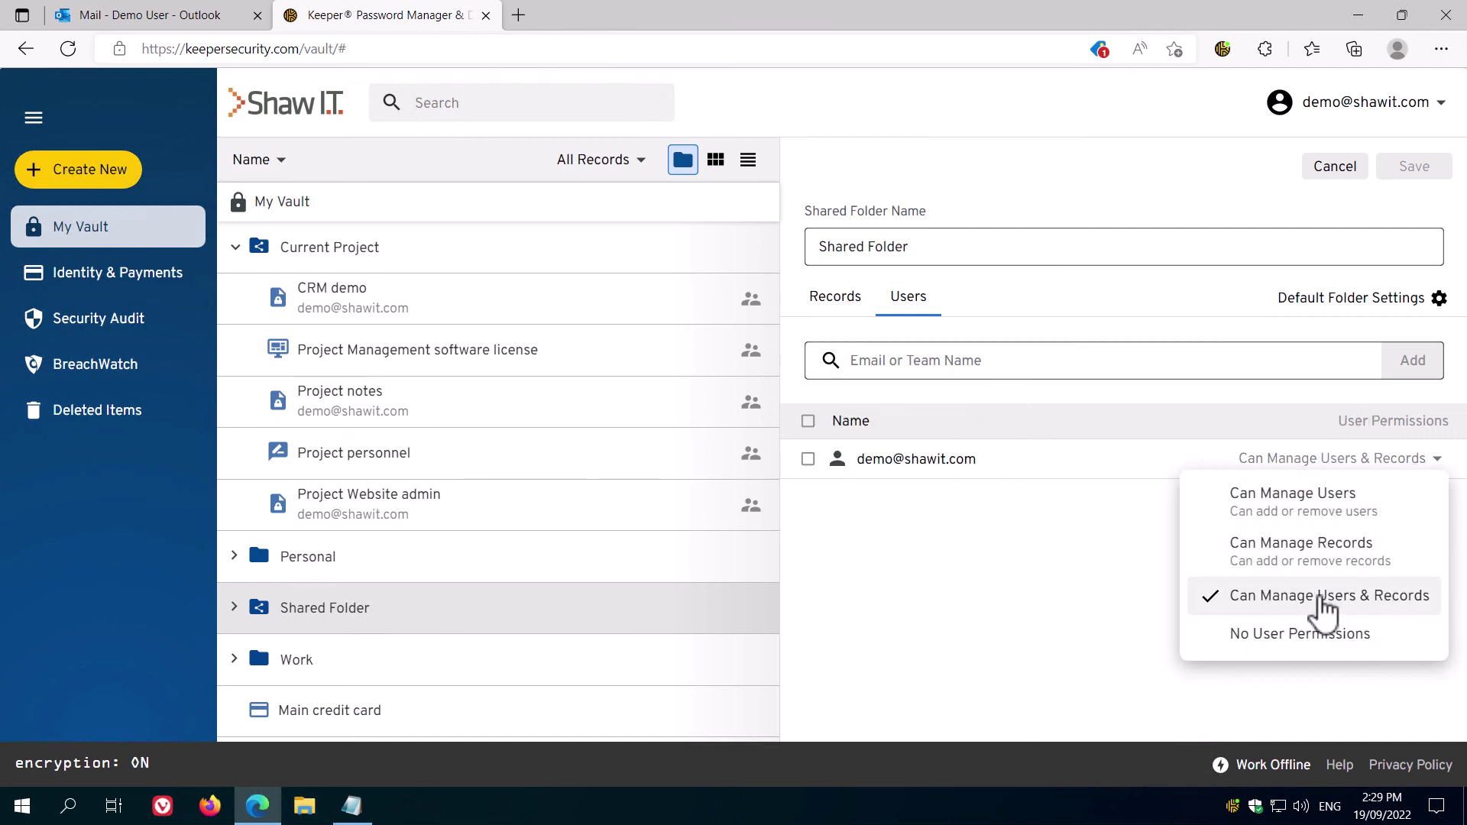